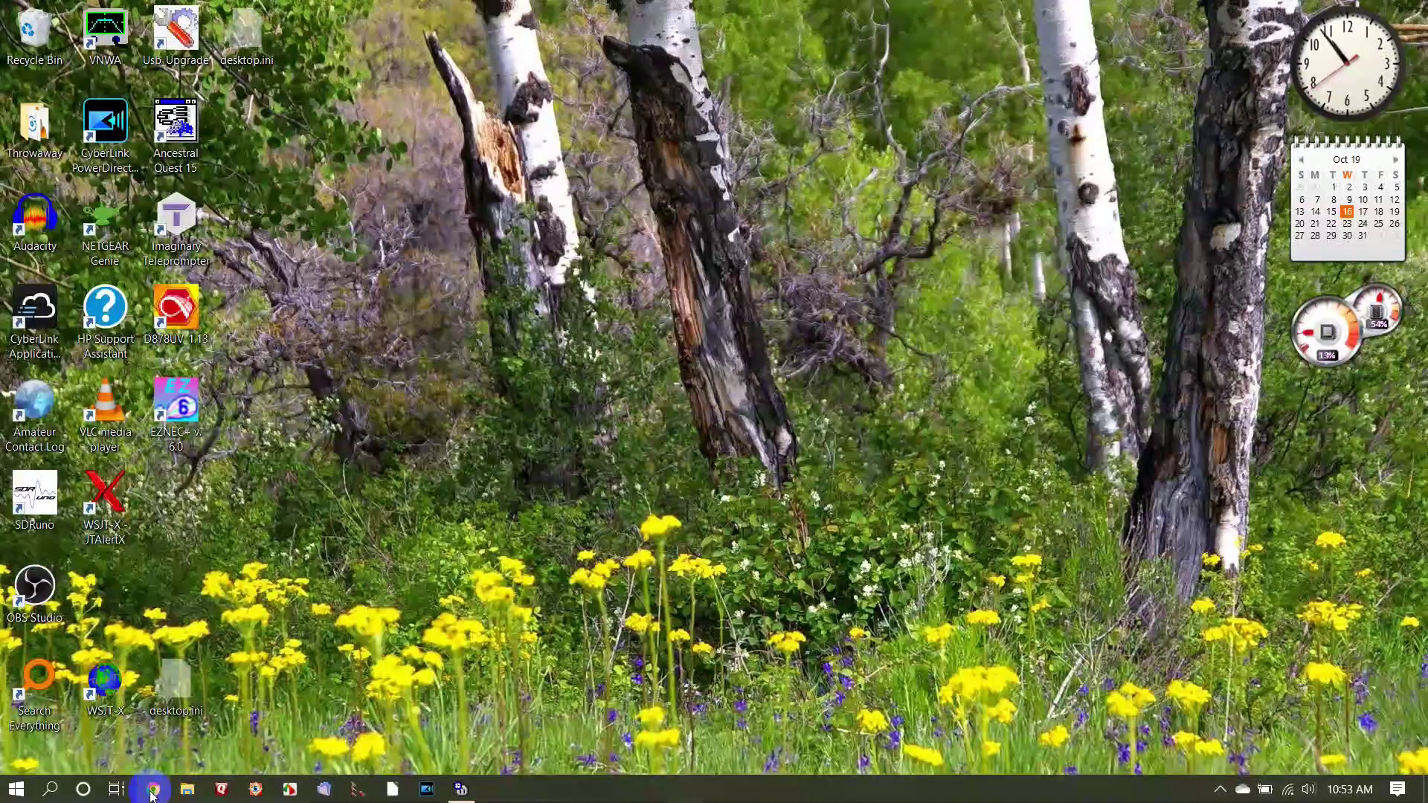
Launch VNC Viewer from Windows search and connect to the Pi at 192.168.1.23.
{"action": "left_click", "coordinate": [18, 789]}
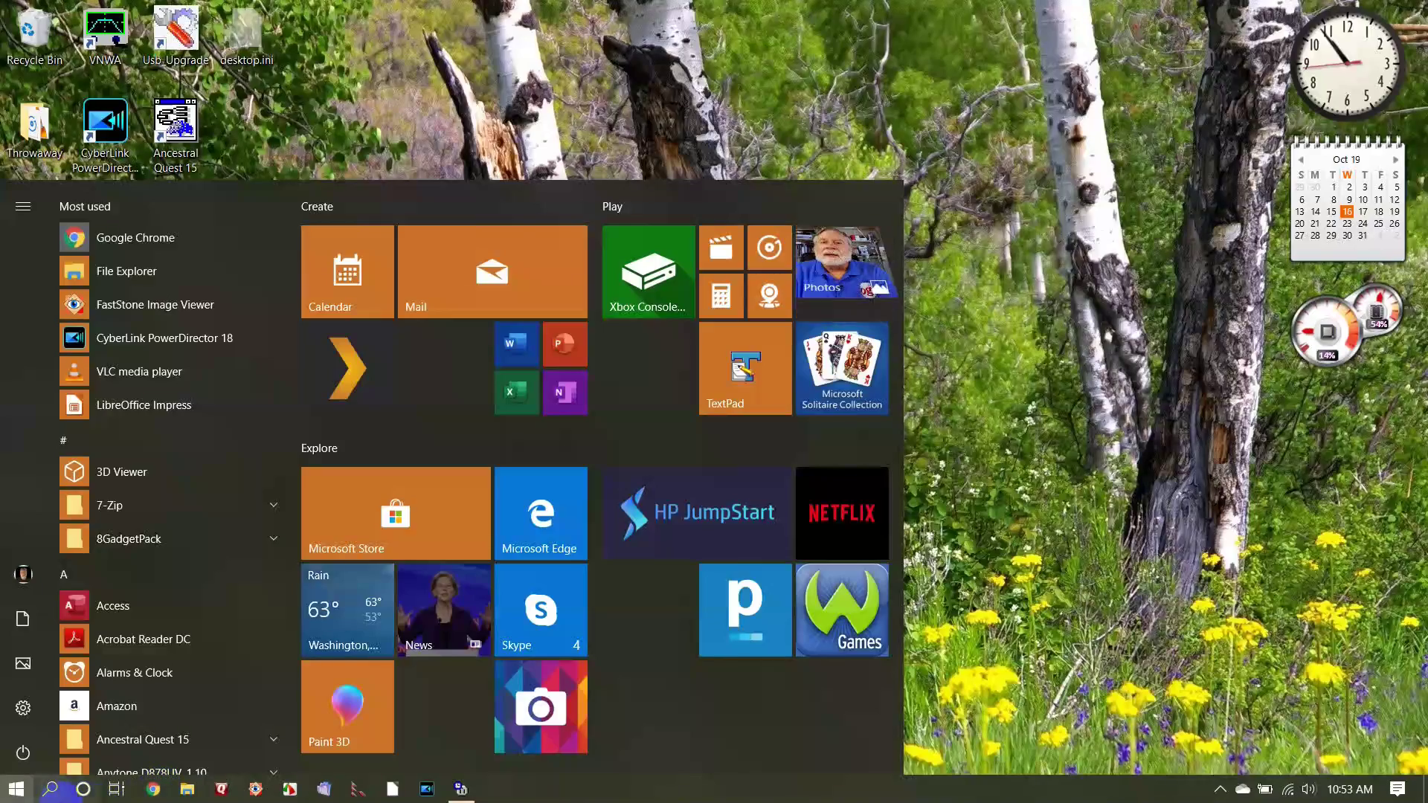
{"action": "left_click", "coordinate": [51, 791]}
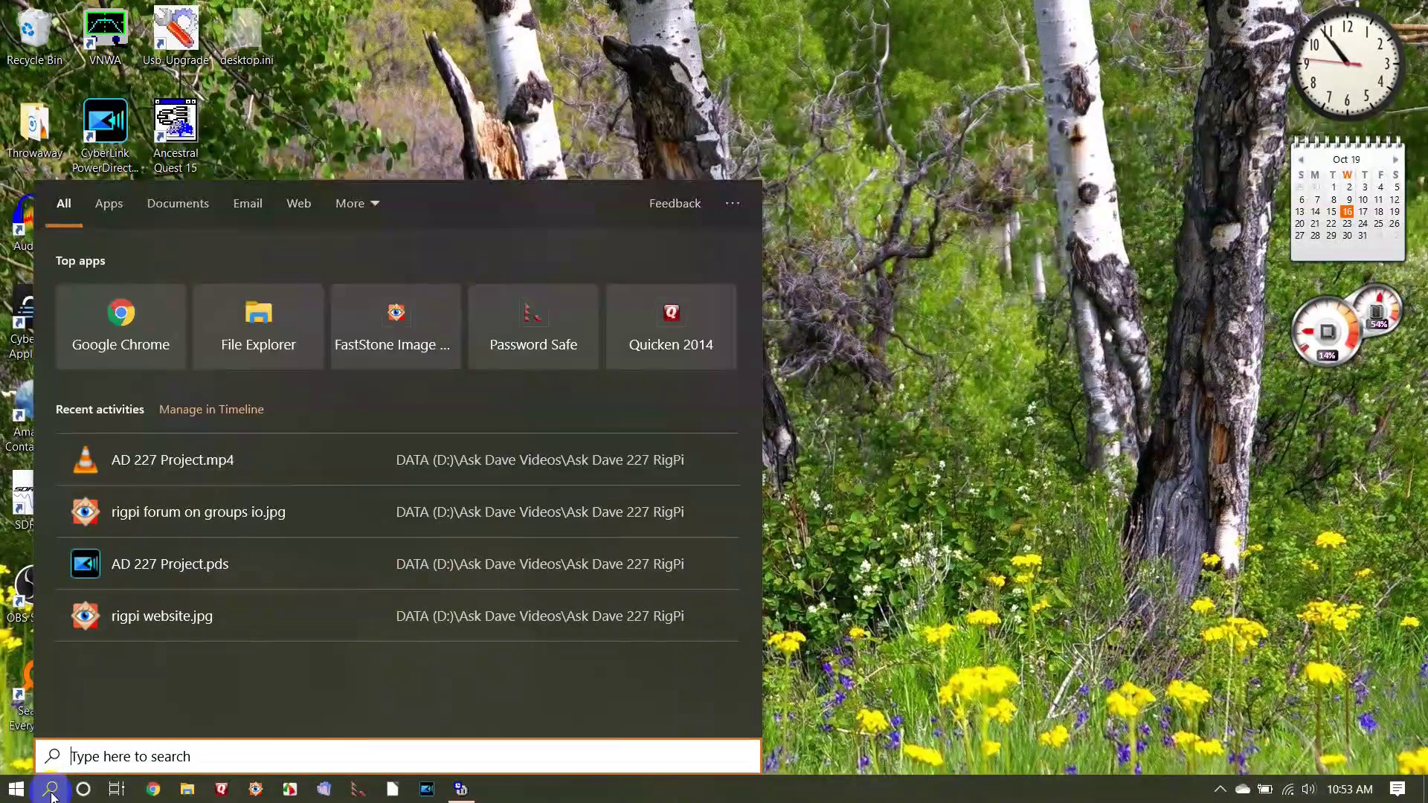
{"action": "type", "text": "vnc"}
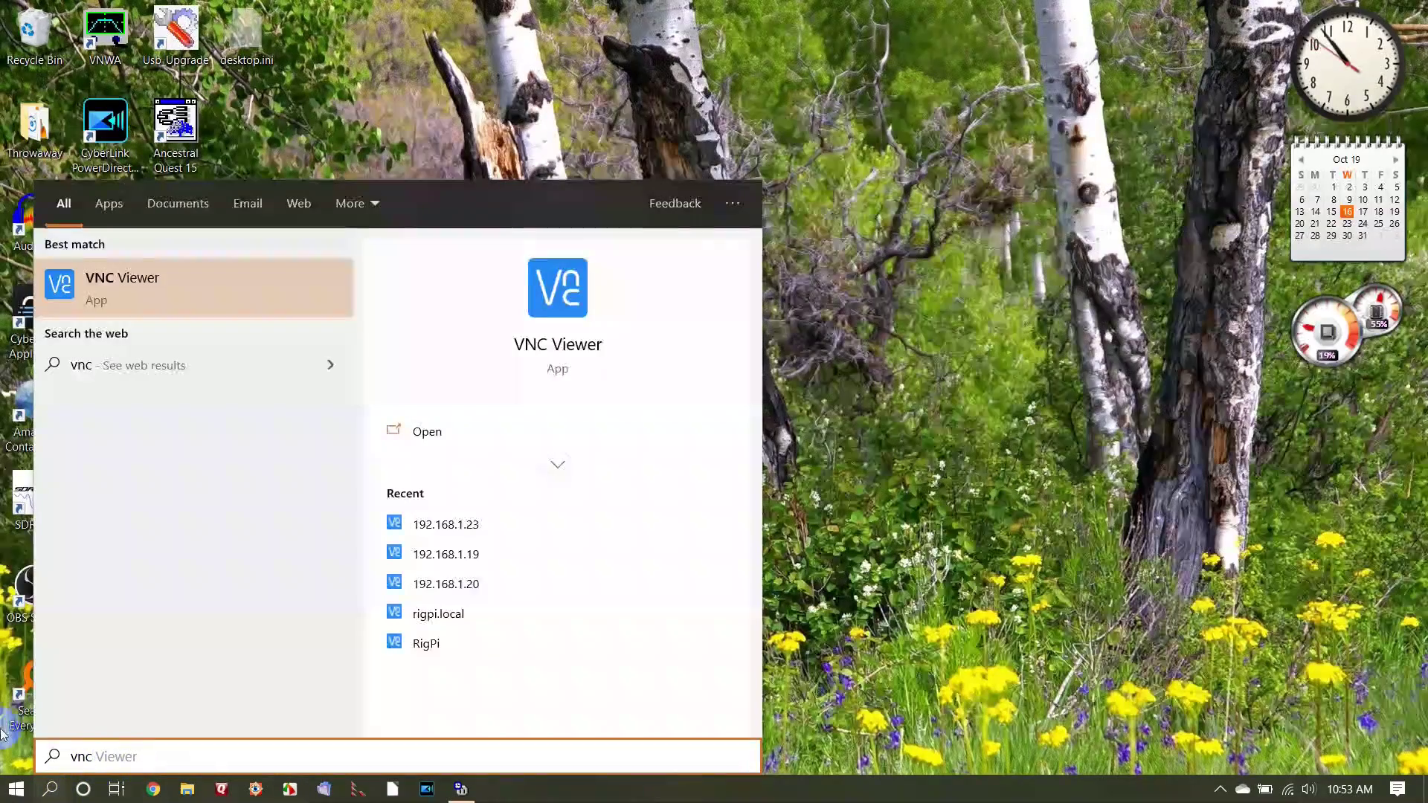
{"action": "left_click", "coordinate": [198, 308]}
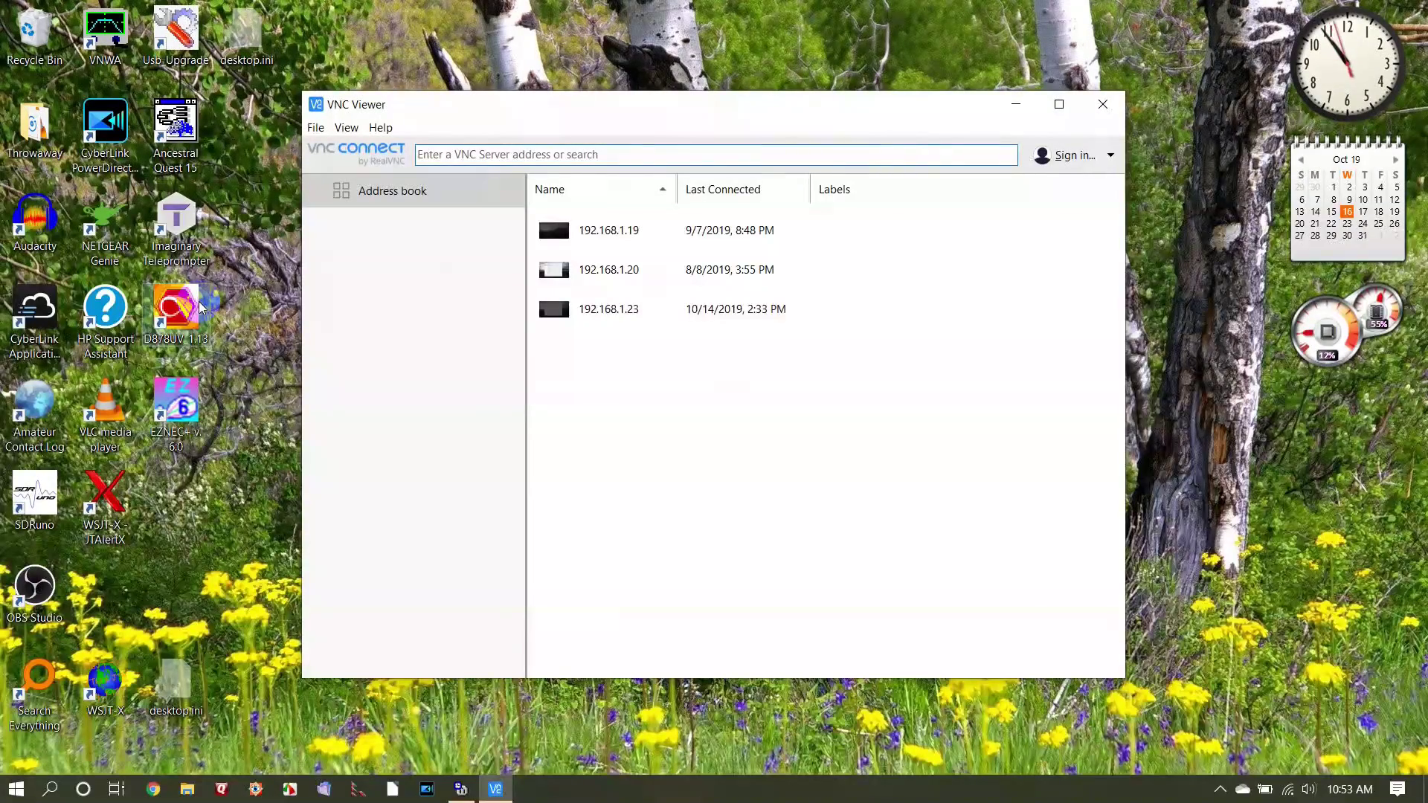
{"action": "double_click", "coordinate": [602, 310]}
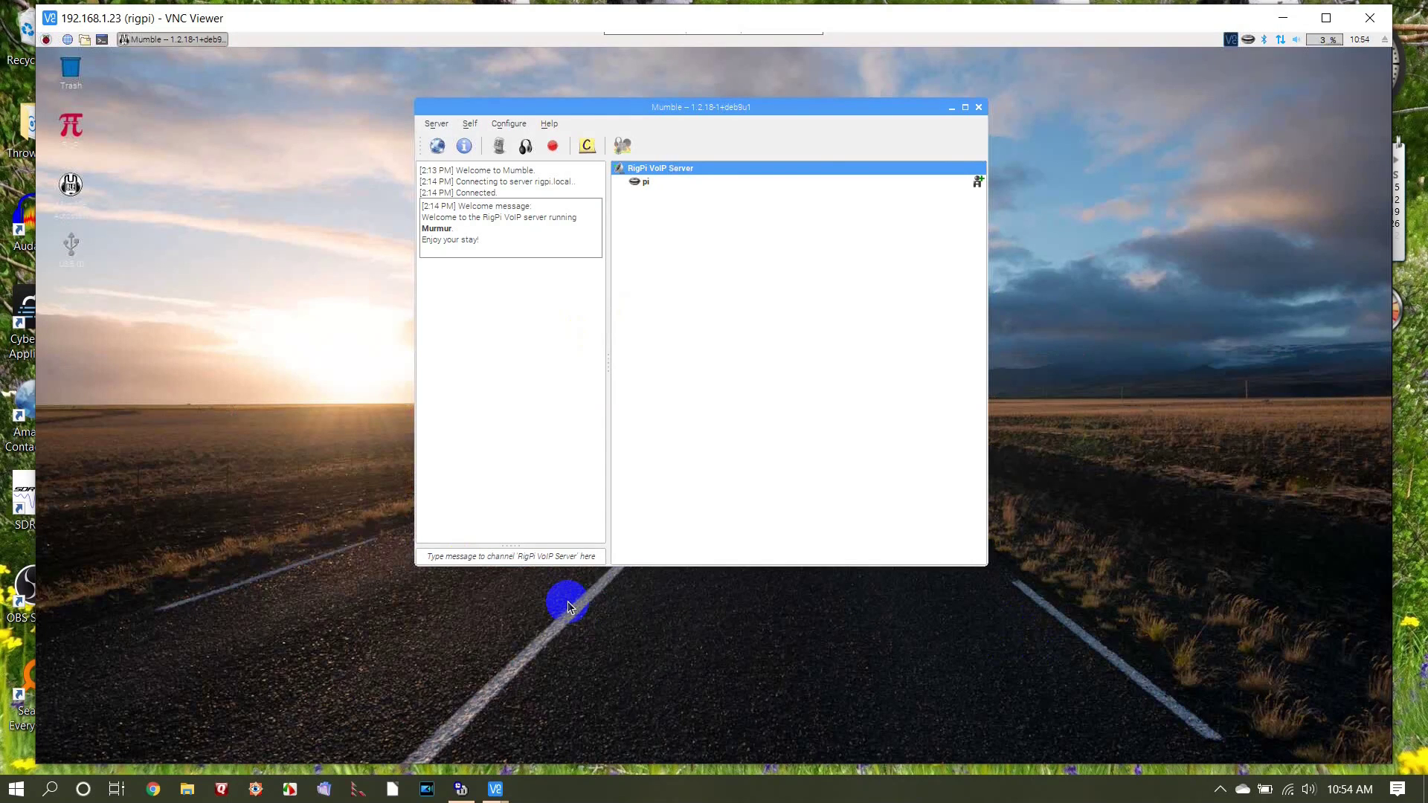
Switch the Pi's sound output from snd_rpi_proto to the USB Audio CODEC.
{"action": "left_click", "coordinate": [1298, 46]}
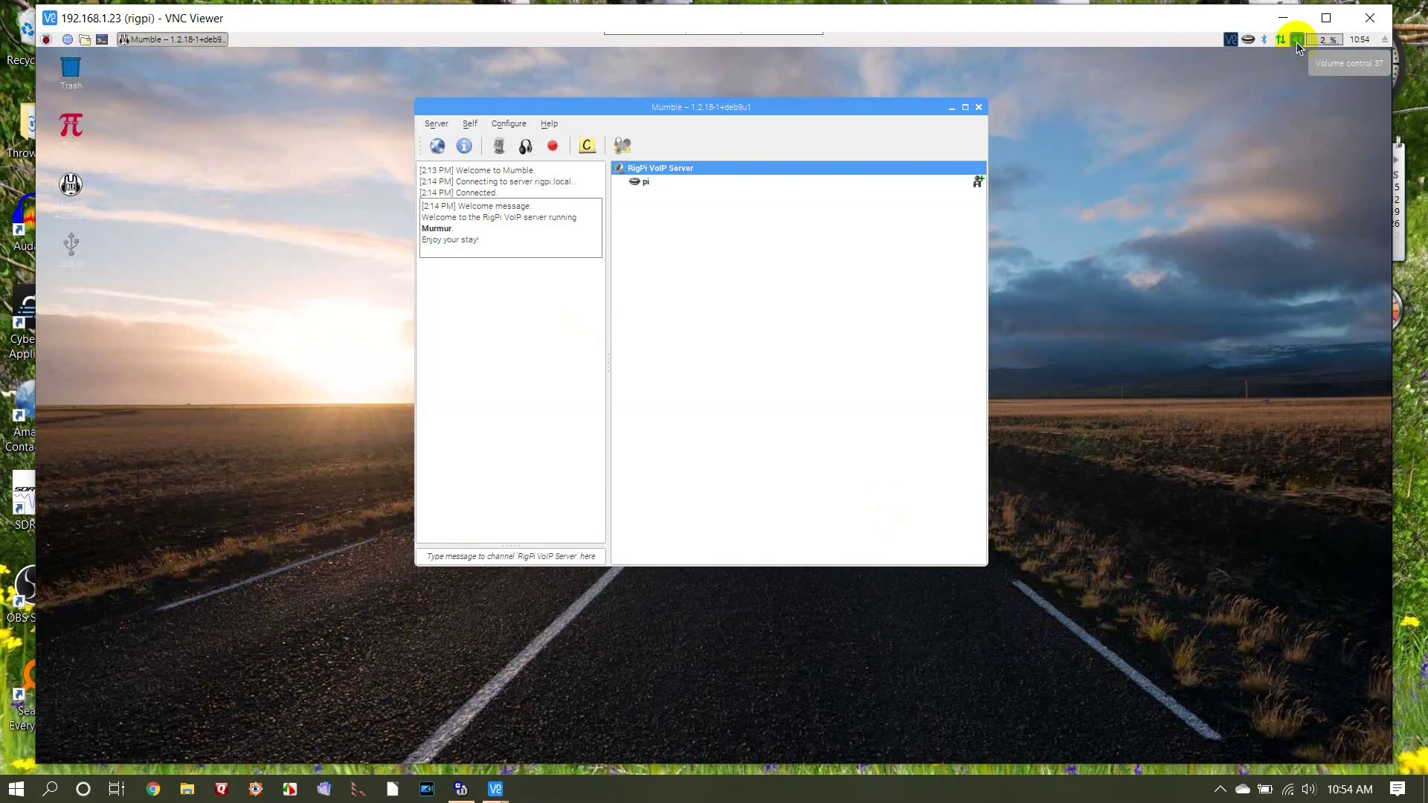
{"action": "left_click", "coordinate": [1298, 46]}
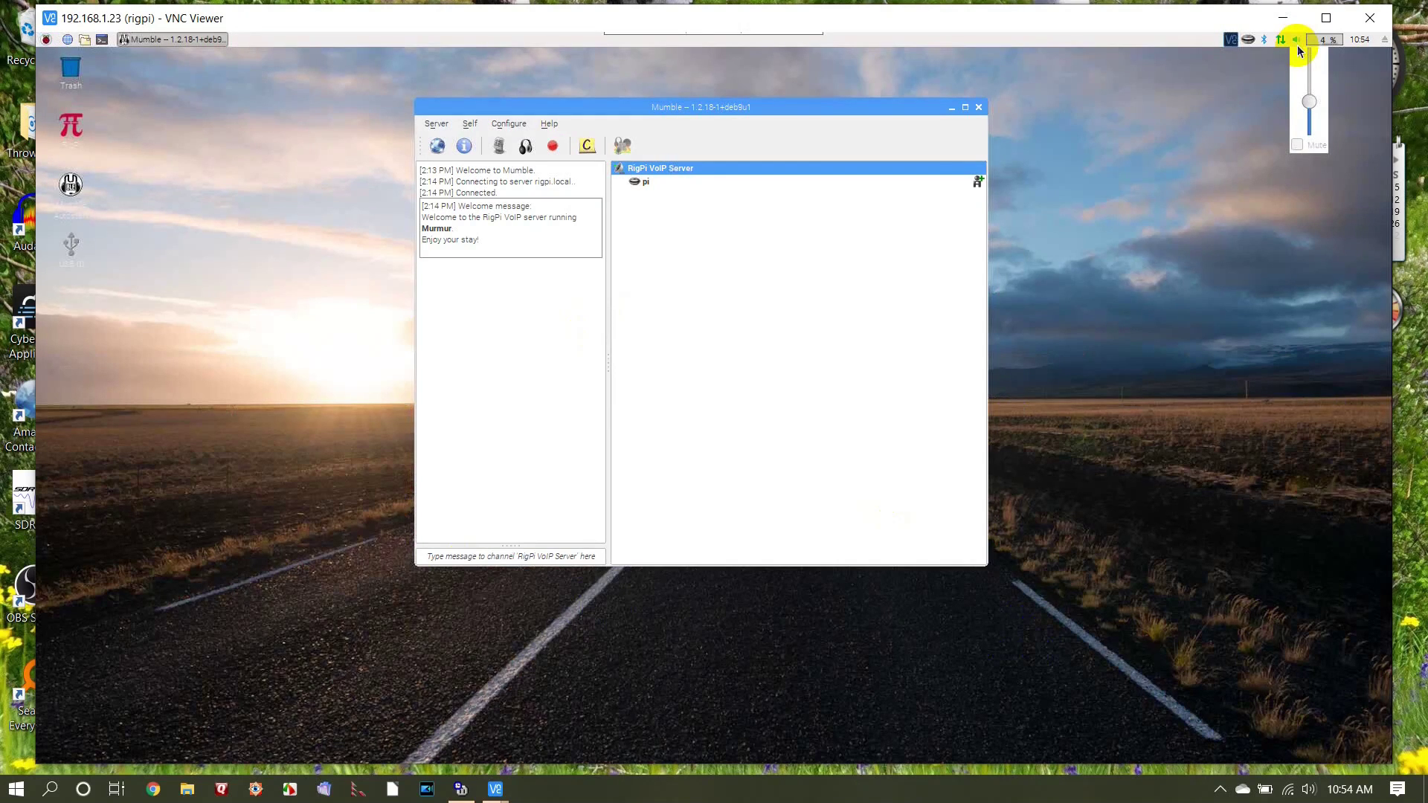
{"action": "left_click", "coordinate": [1296, 41]}
{"action": "right_click", "coordinate": [1295, 41]}
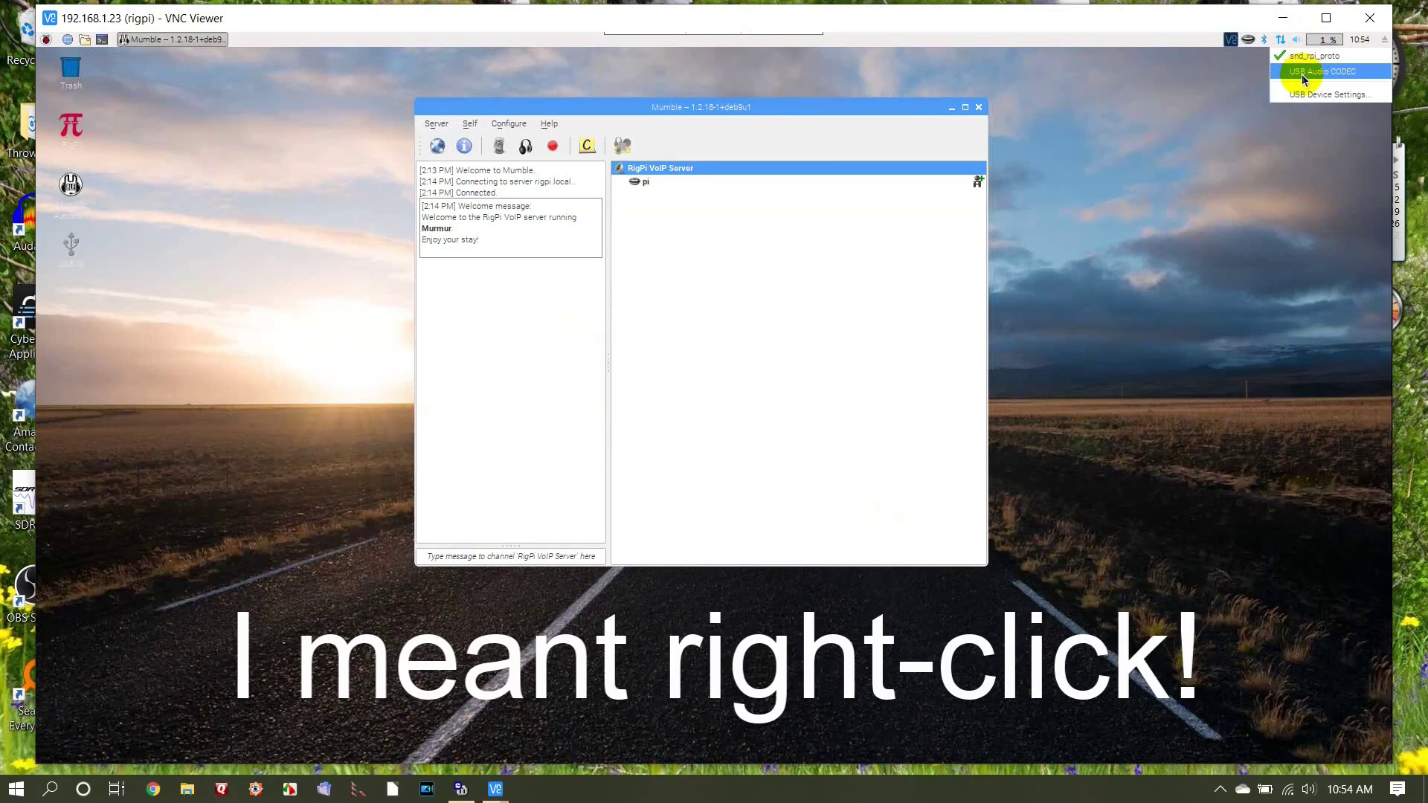
{"action": "left_click", "coordinate": [1301, 73]}
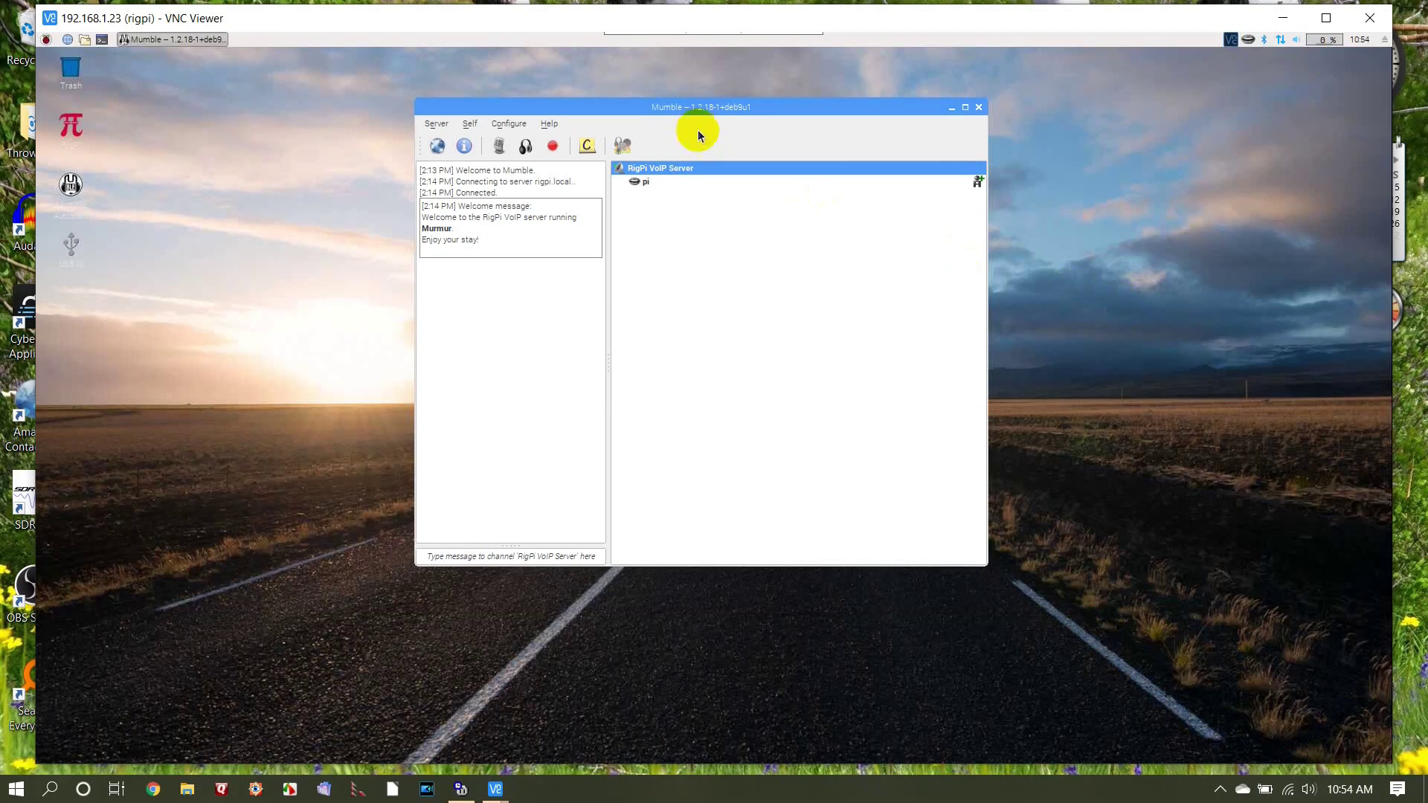
Check Mumble's Audio Input settings, keeping the [default] input device.
{"action": "left_click", "coordinate": [506, 122]}
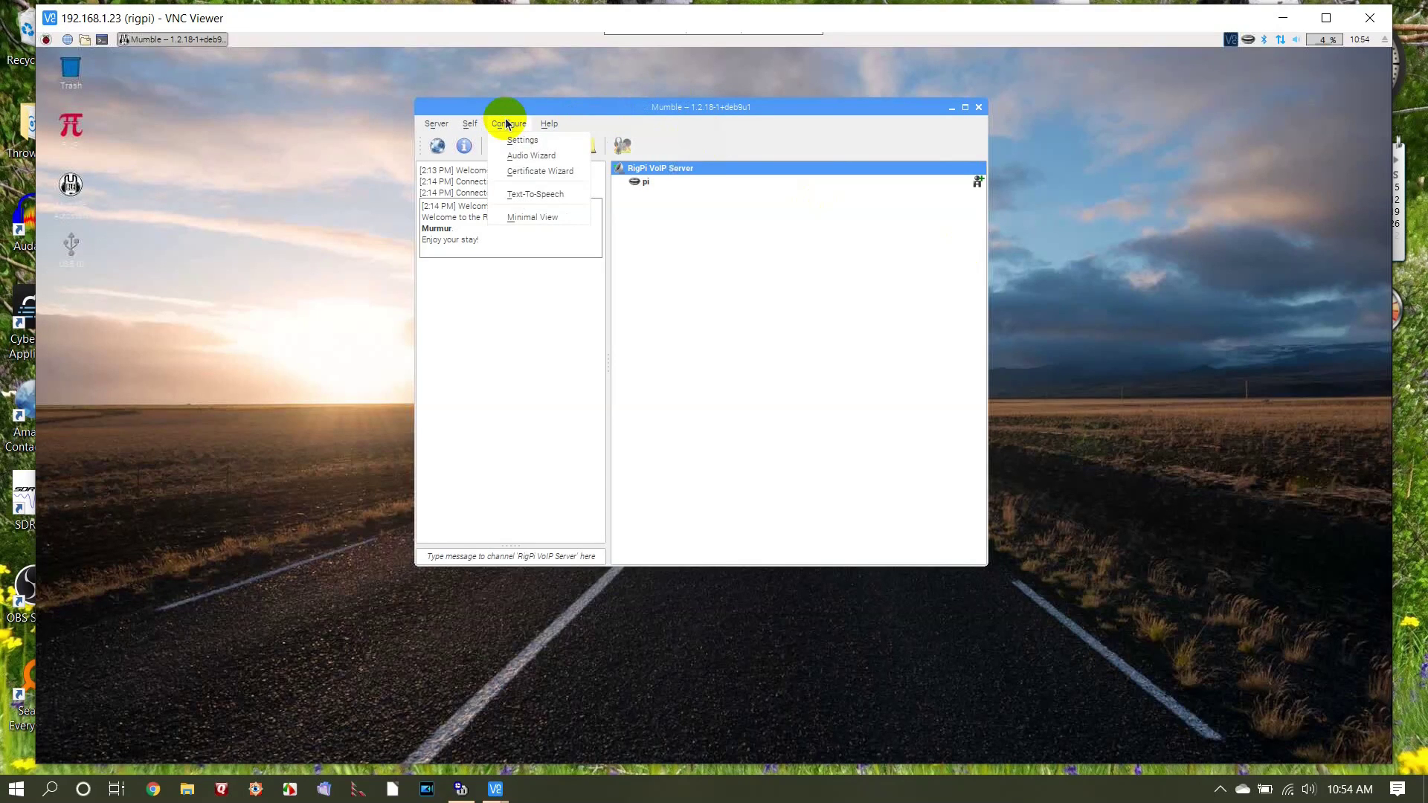
{"action": "left_click", "coordinate": [504, 144]}
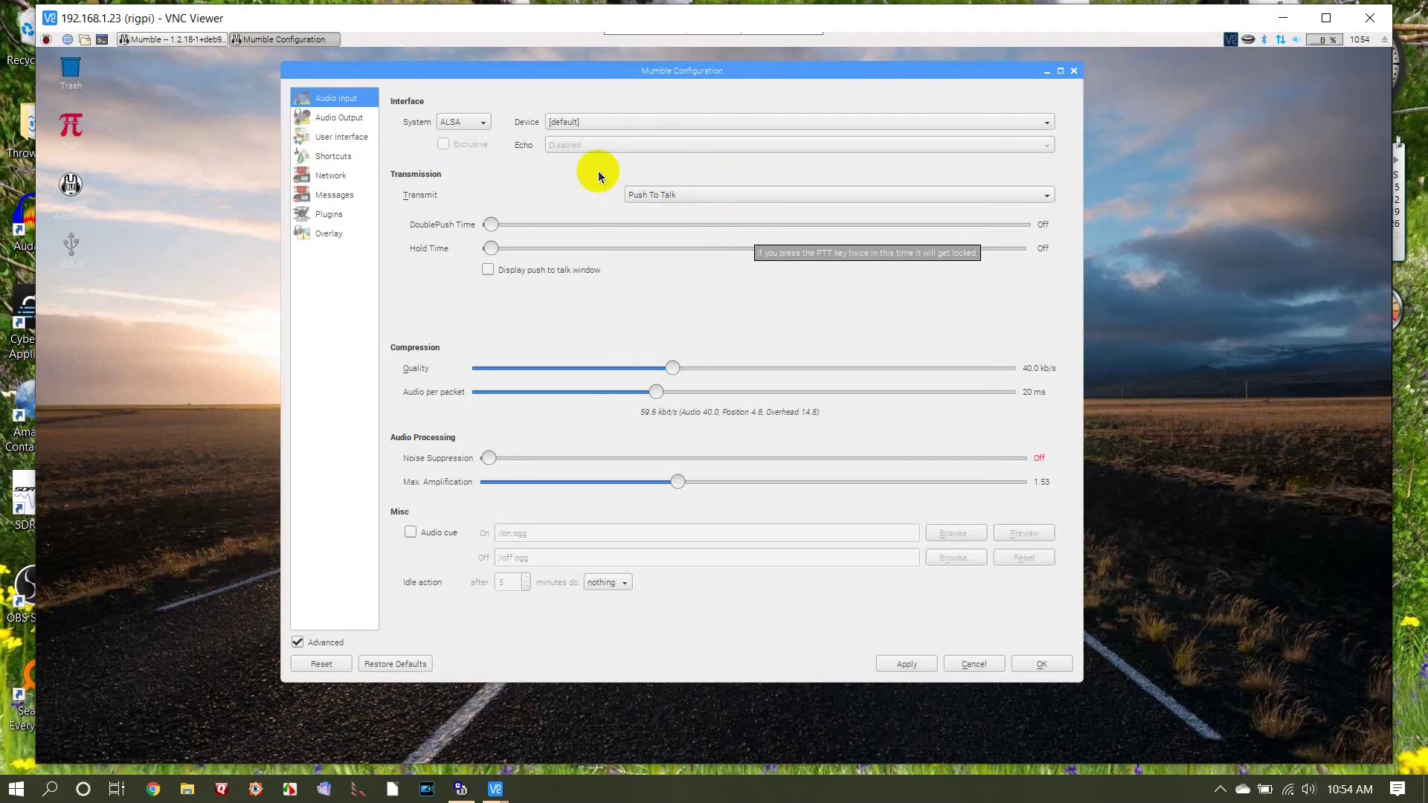
{"action": "left_click", "coordinate": [575, 125]}
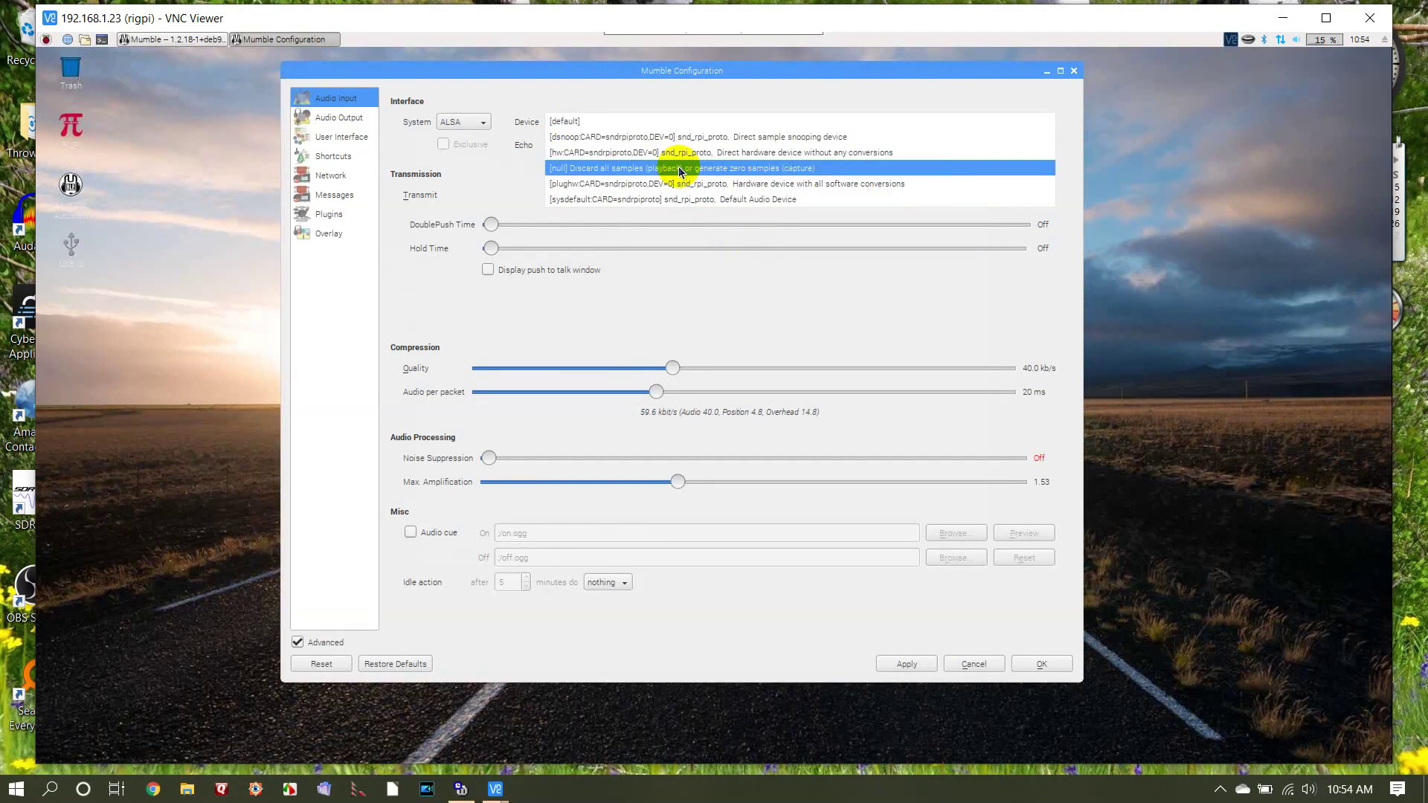
{"action": "left_click", "coordinate": [491, 130]}
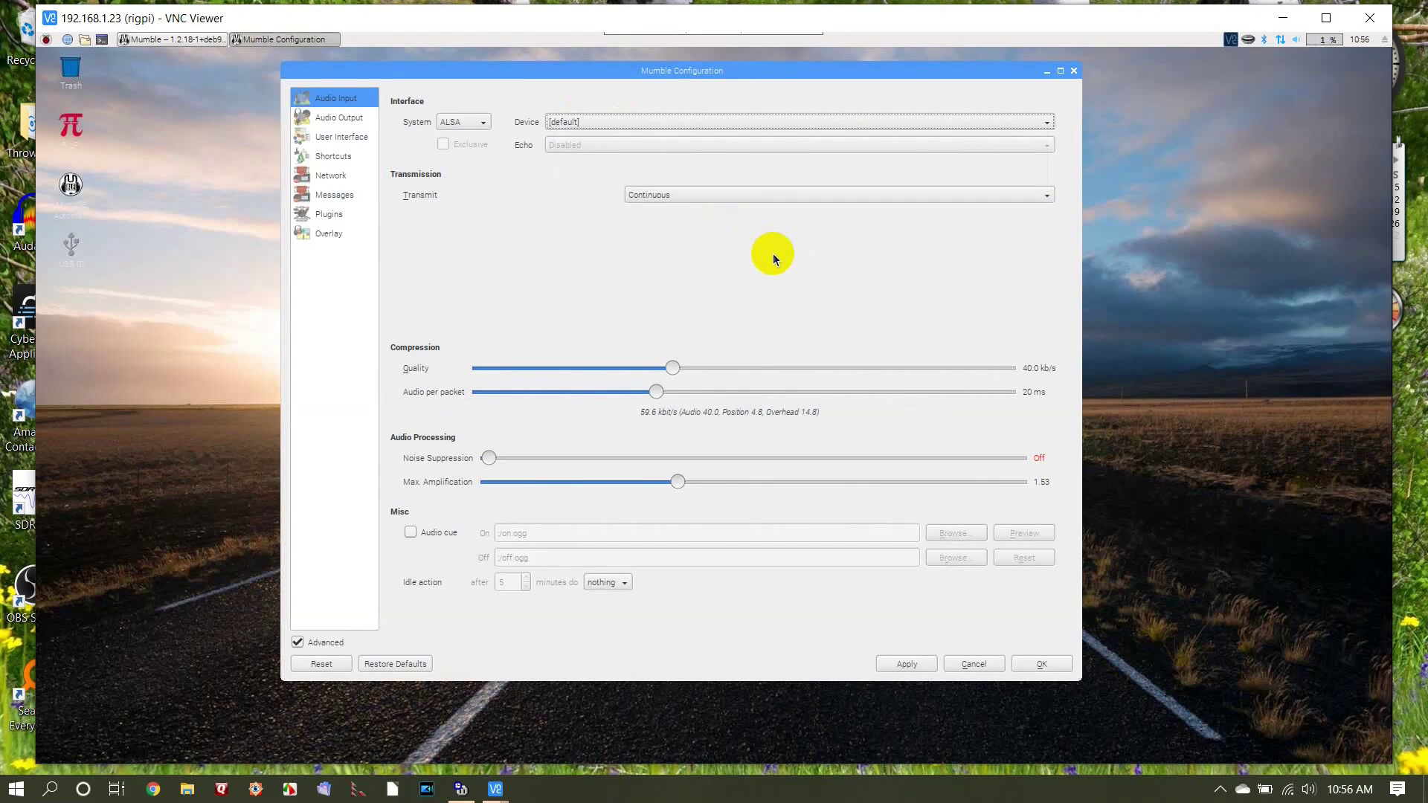
{"action": "left_click", "coordinate": [149, 793]}
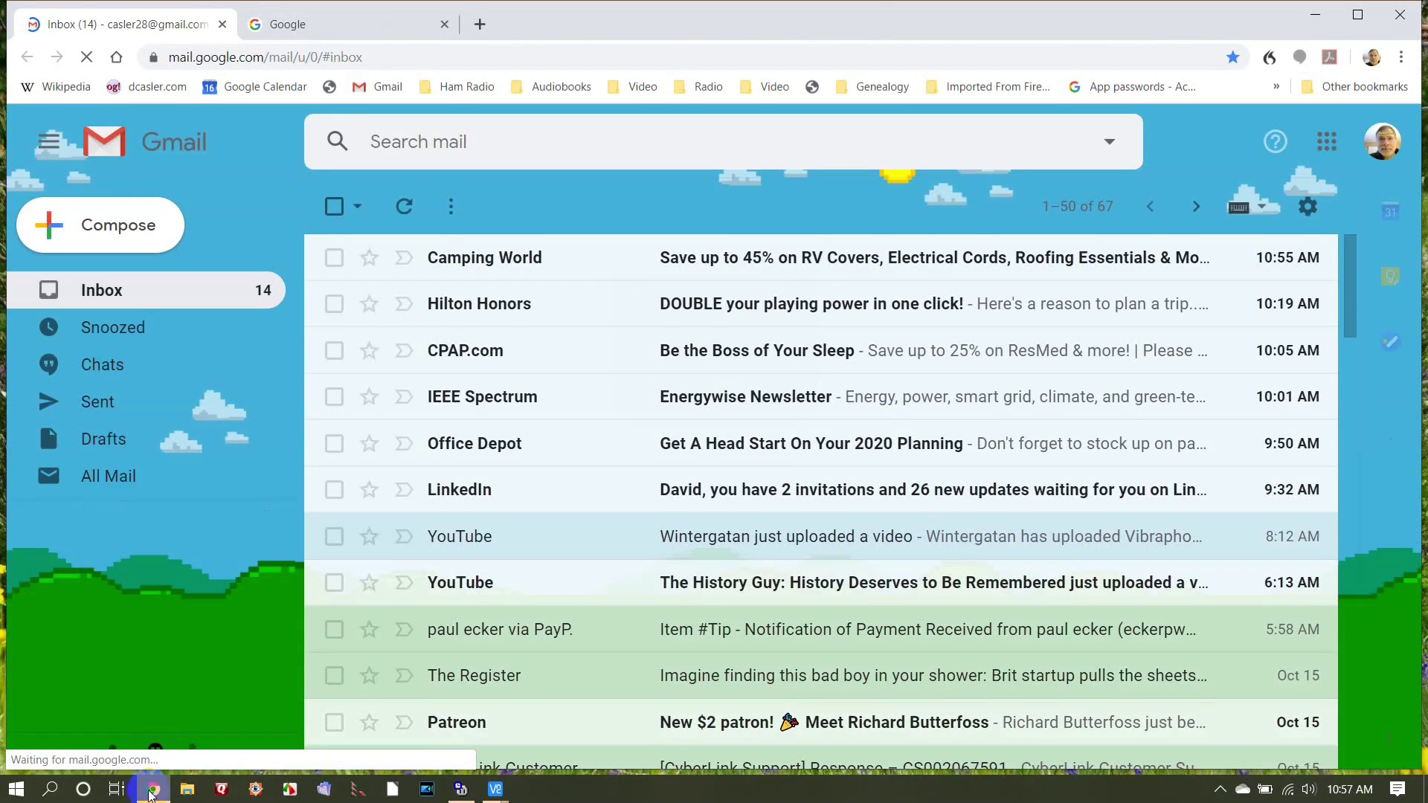
Sign in to RigPi at rigpi.local in a new Chrome tab using the saved login.
{"action": "left_click", "coordinate": [480, 24]}
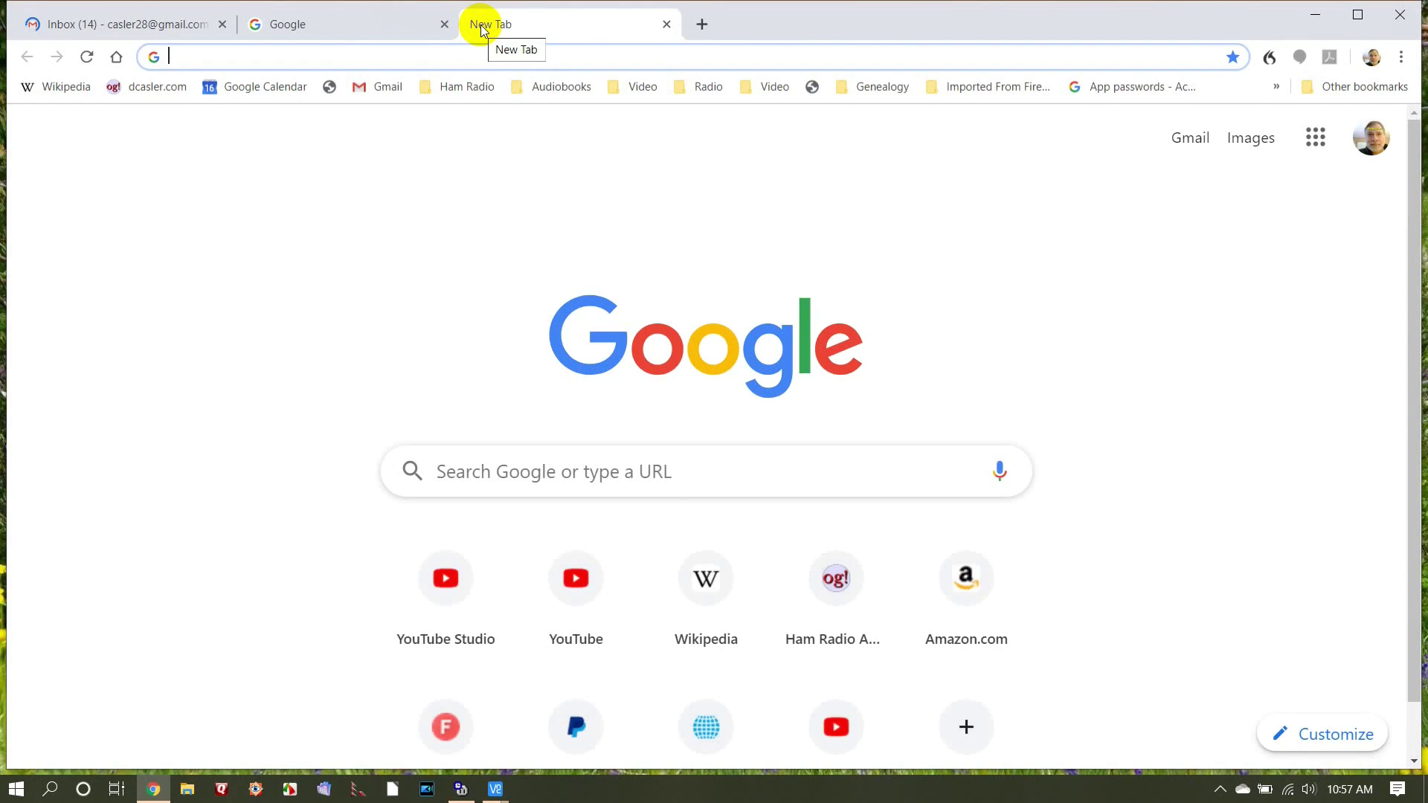
{"action": "type", "text": "rigpi.local/"}
{"action": "key", "text": "Return"}
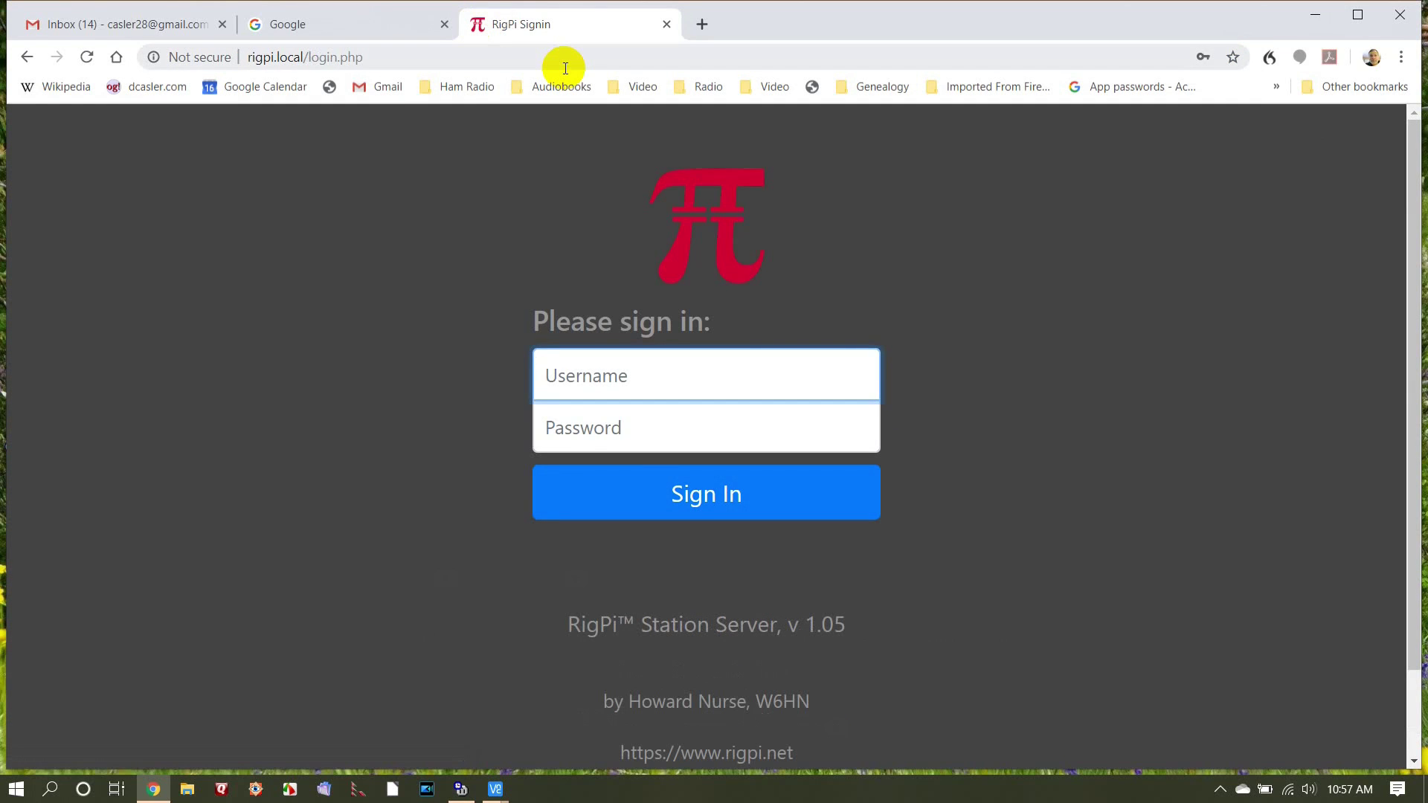
{"action": "type", "text": "ke0og"}
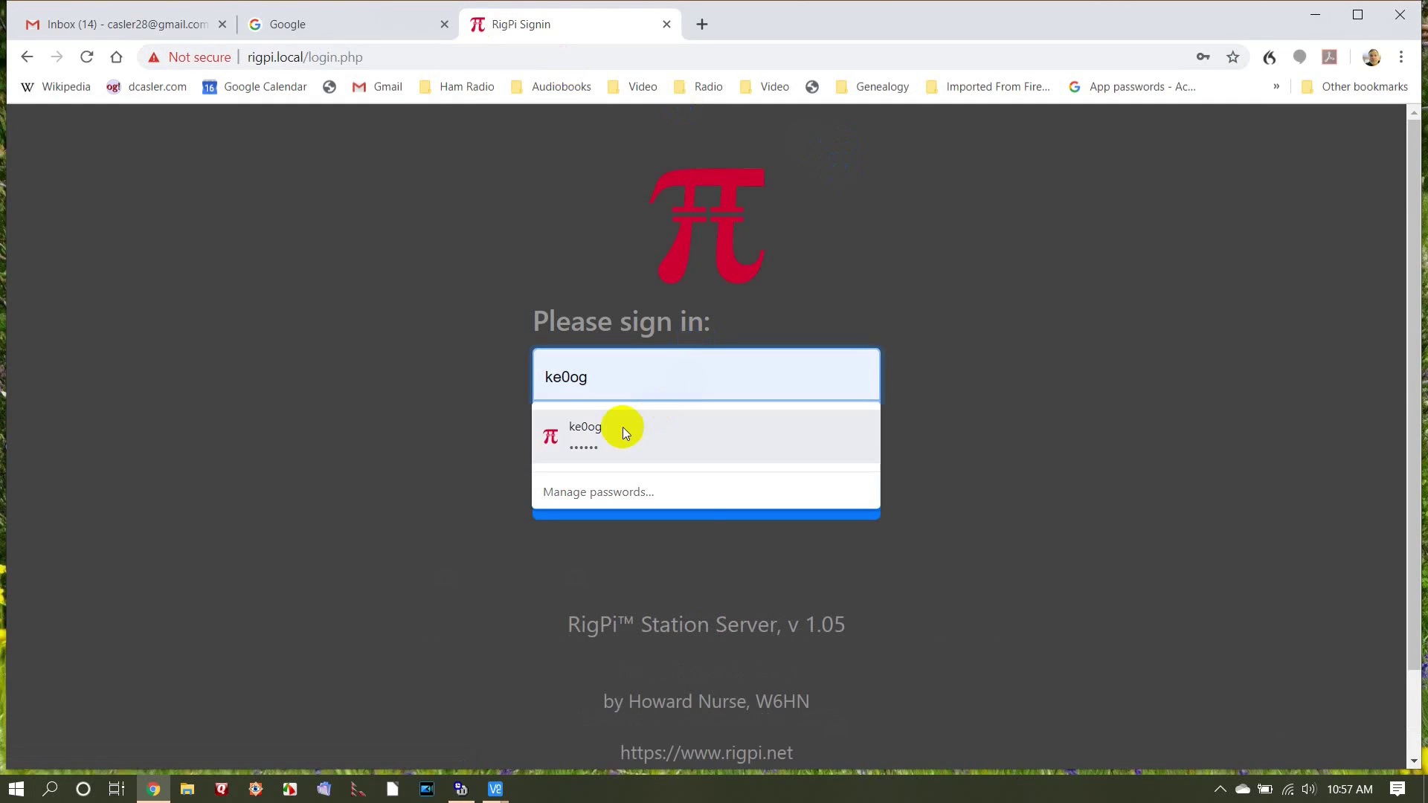
{"action": "left_click", "coordinate": [623, 427]}
{"action": "left_click", "coordinate": [709, 516]}
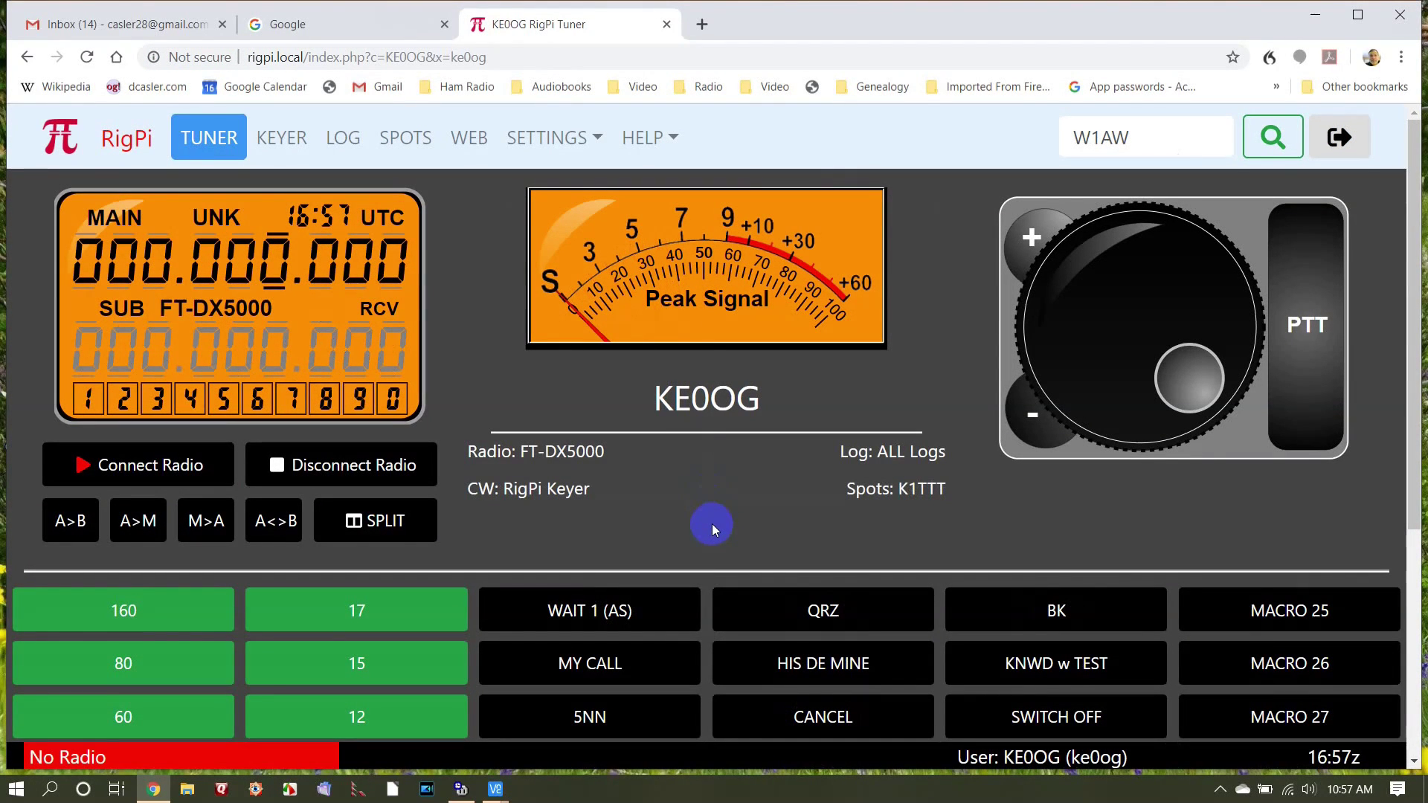
{"action": "left_click", "coordinate": [554, 138]}
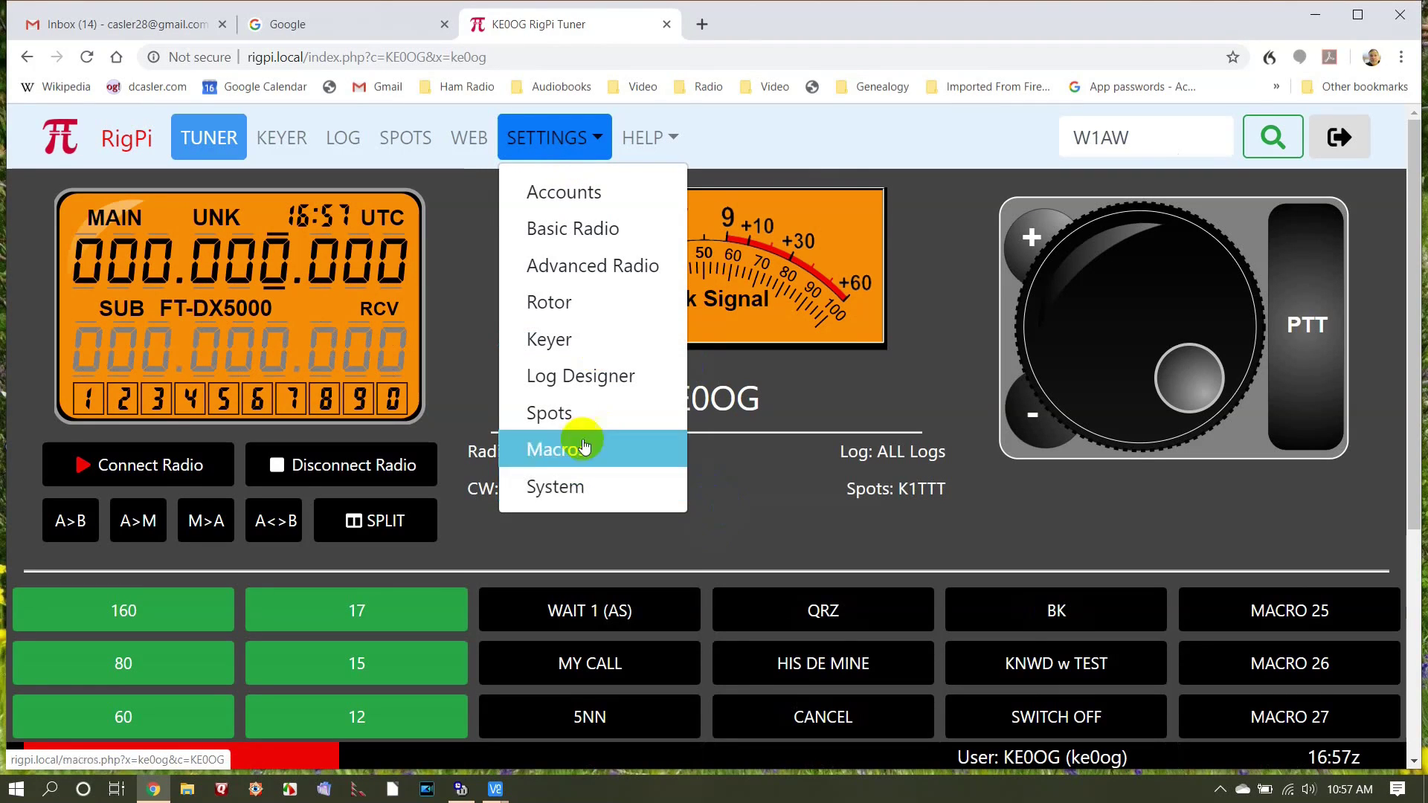
Review the Basic Radio settings (model, radio port, keyer port), leaving them unchanged.
{"action": "left_click", "coordinate": [574, 234]}
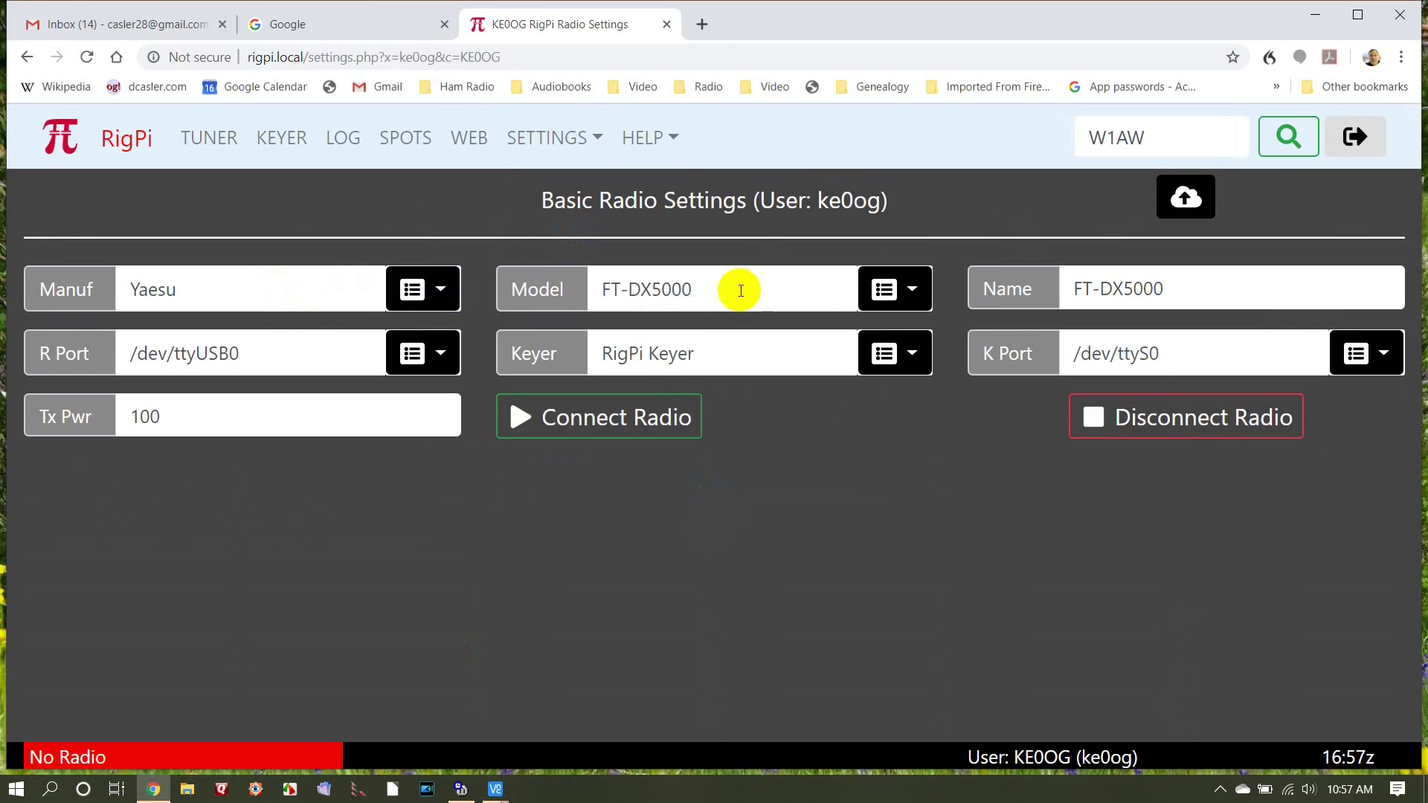
{"action": "left_click", "coordinate": [673, 306]}
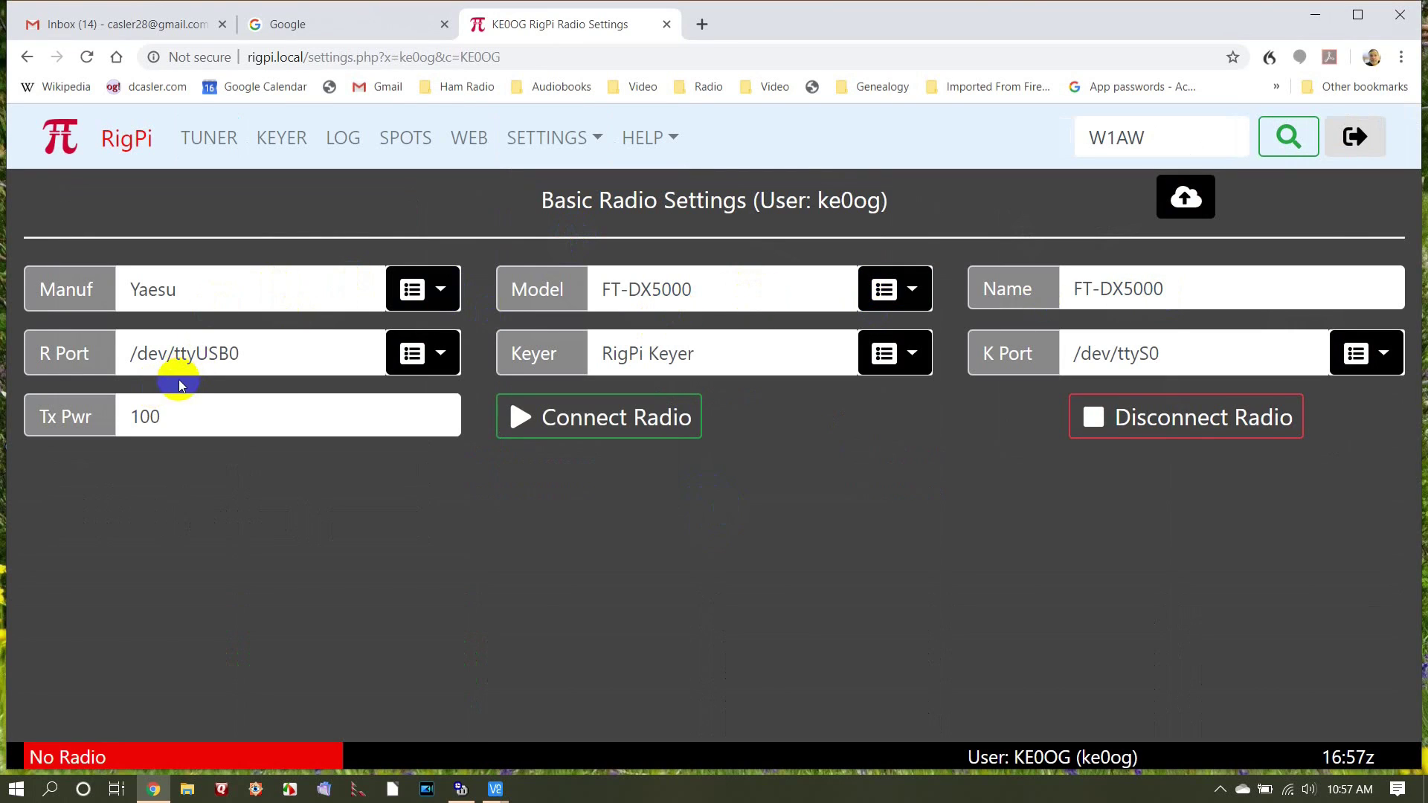
{"action": "left_click", "coordinate": [443, 362]}
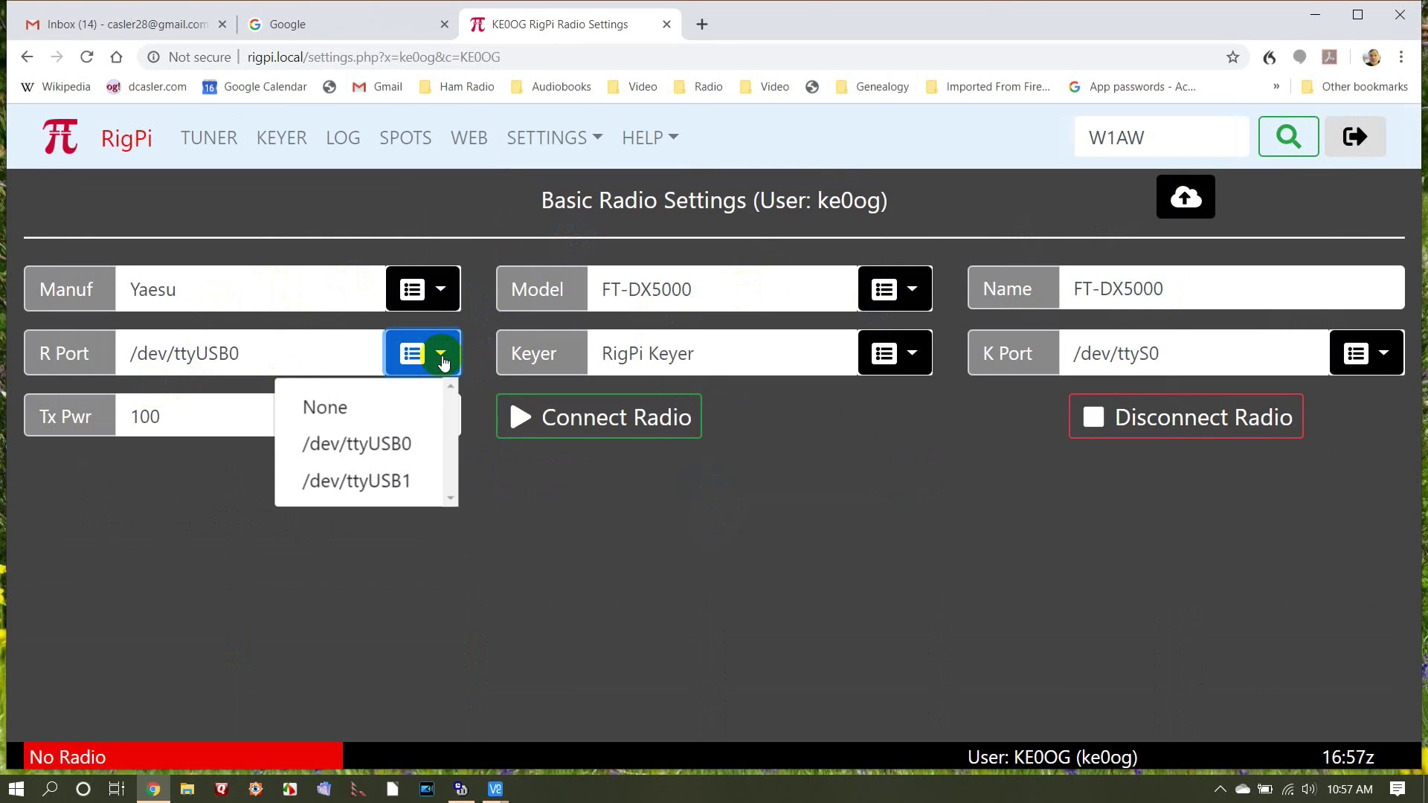
{"action": "left_click", "coordinate": [618, 591]}
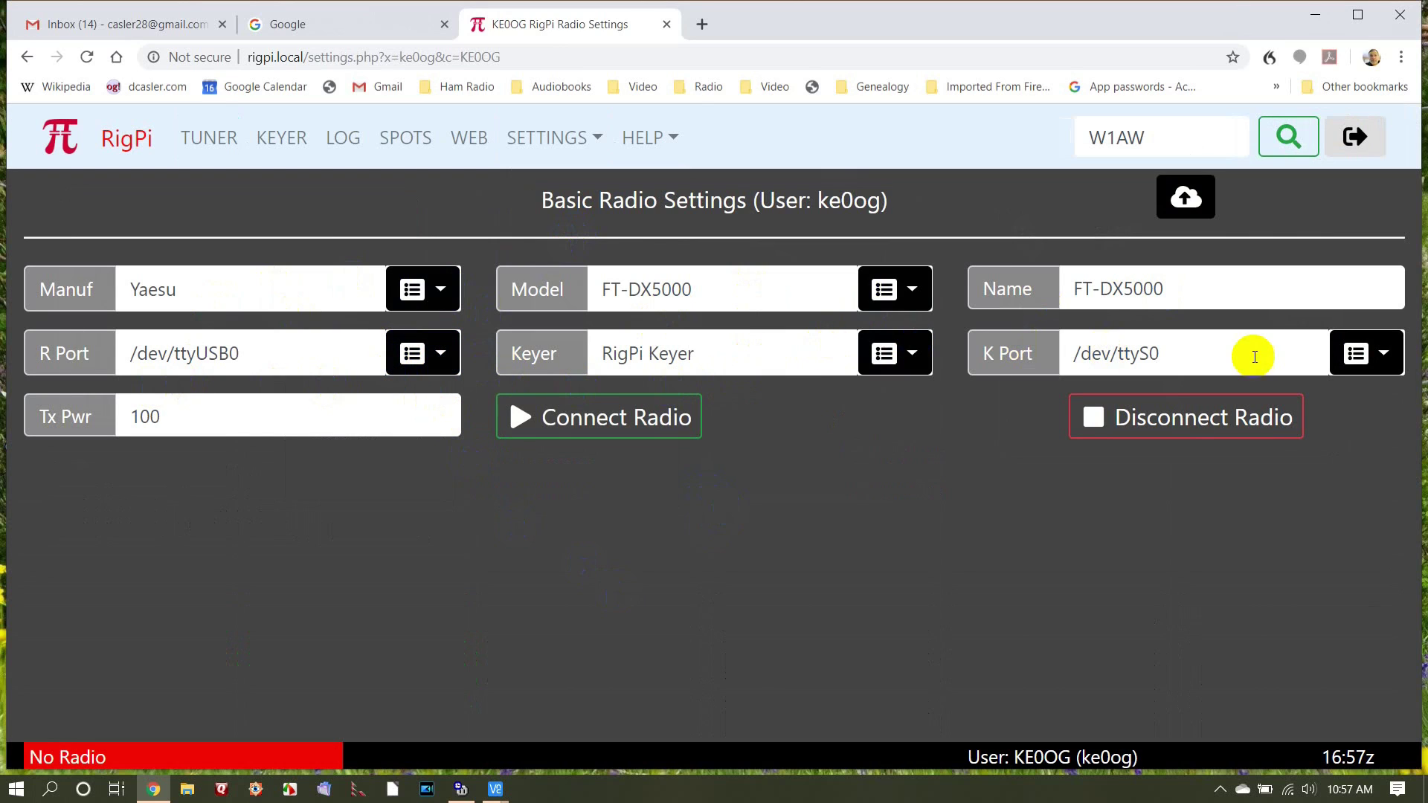
{"action": "left_click", "coordinate": [1345, 361]}
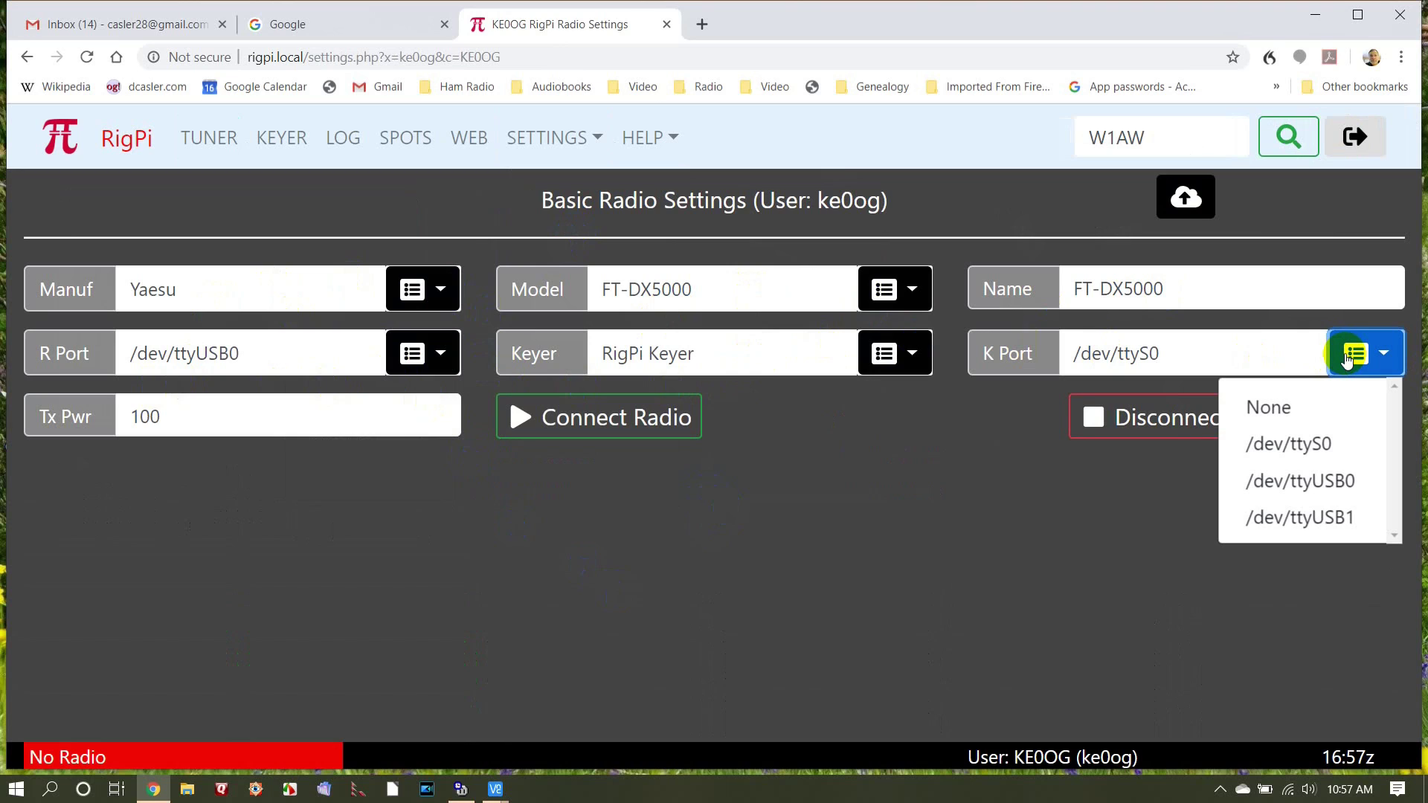
{"action": "left_click", "coordinate": [1348, 358]}
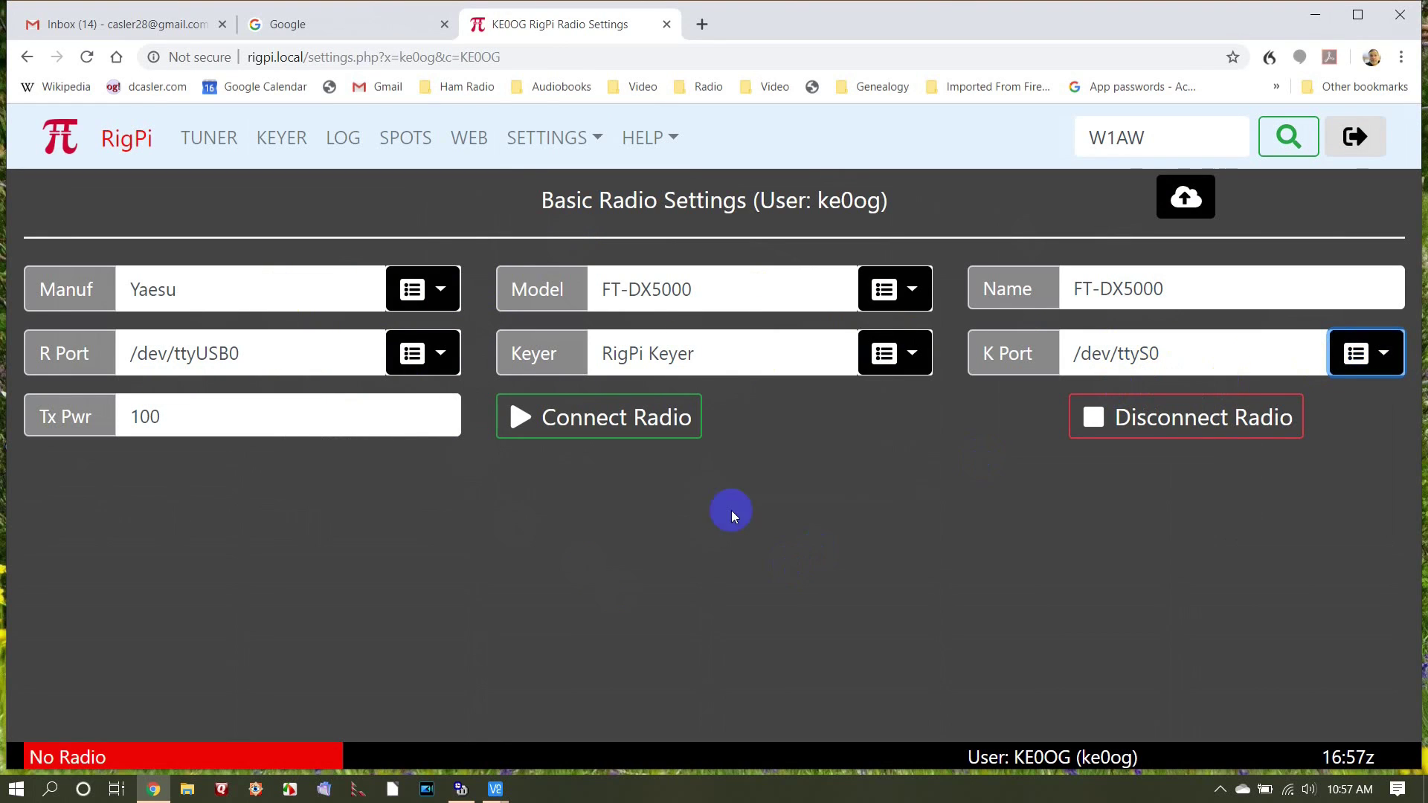
Connect RigPi to the FT-DX5000, retrying after the first attempt fails.
{"action": "left_click", "coordinate": [640, 422]}
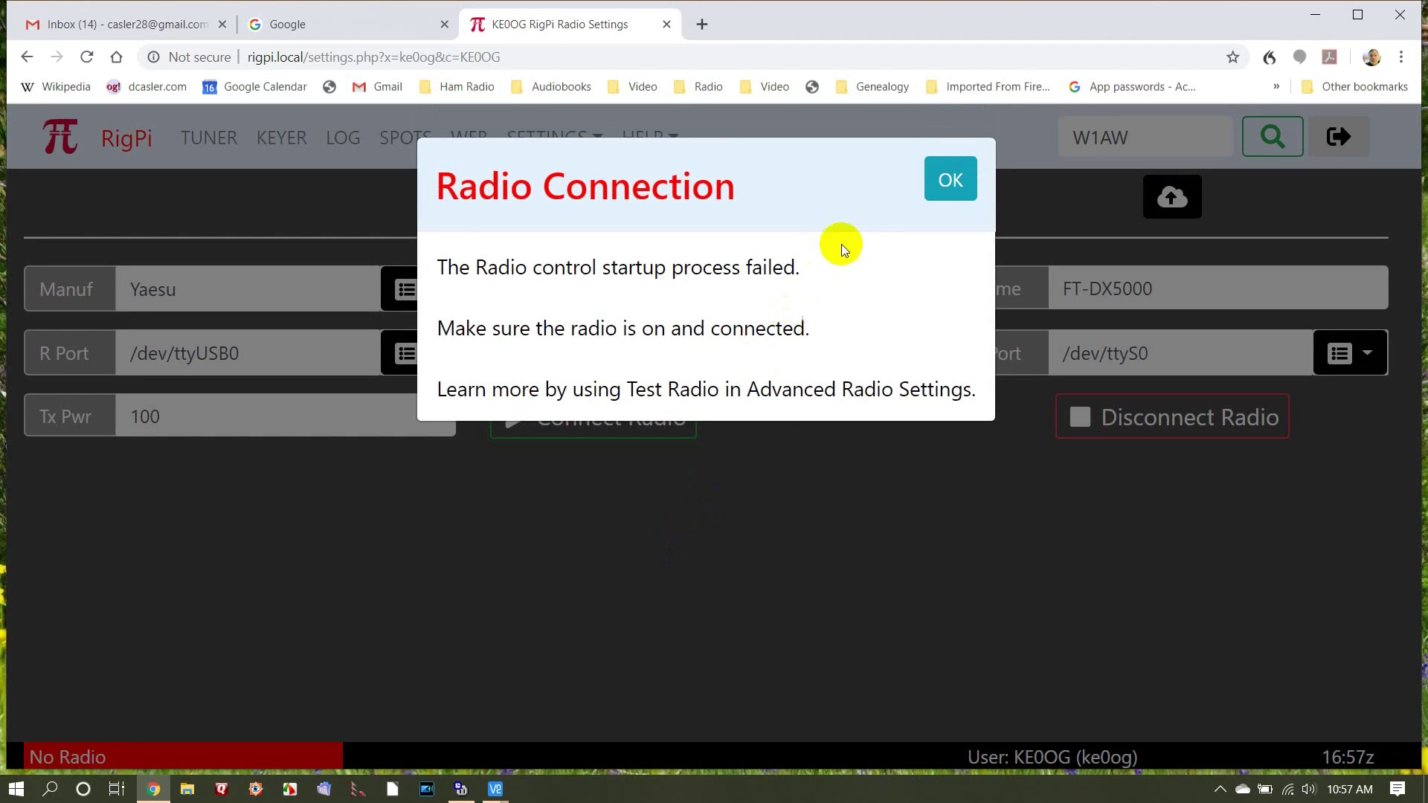
{"action": "left_click", "coordinate": [949, 180]}
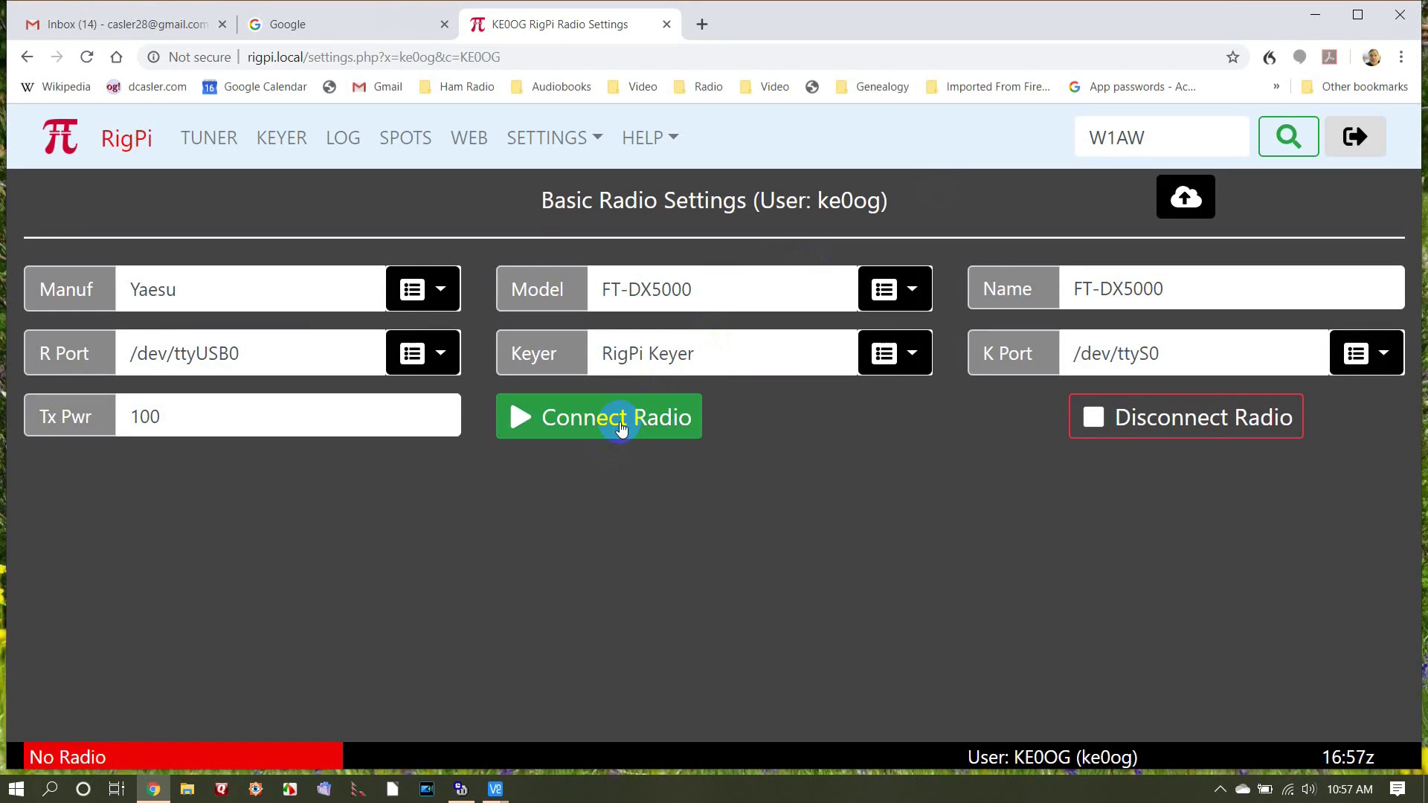
{"action": "left_click", "coordinate": [619, 421]}
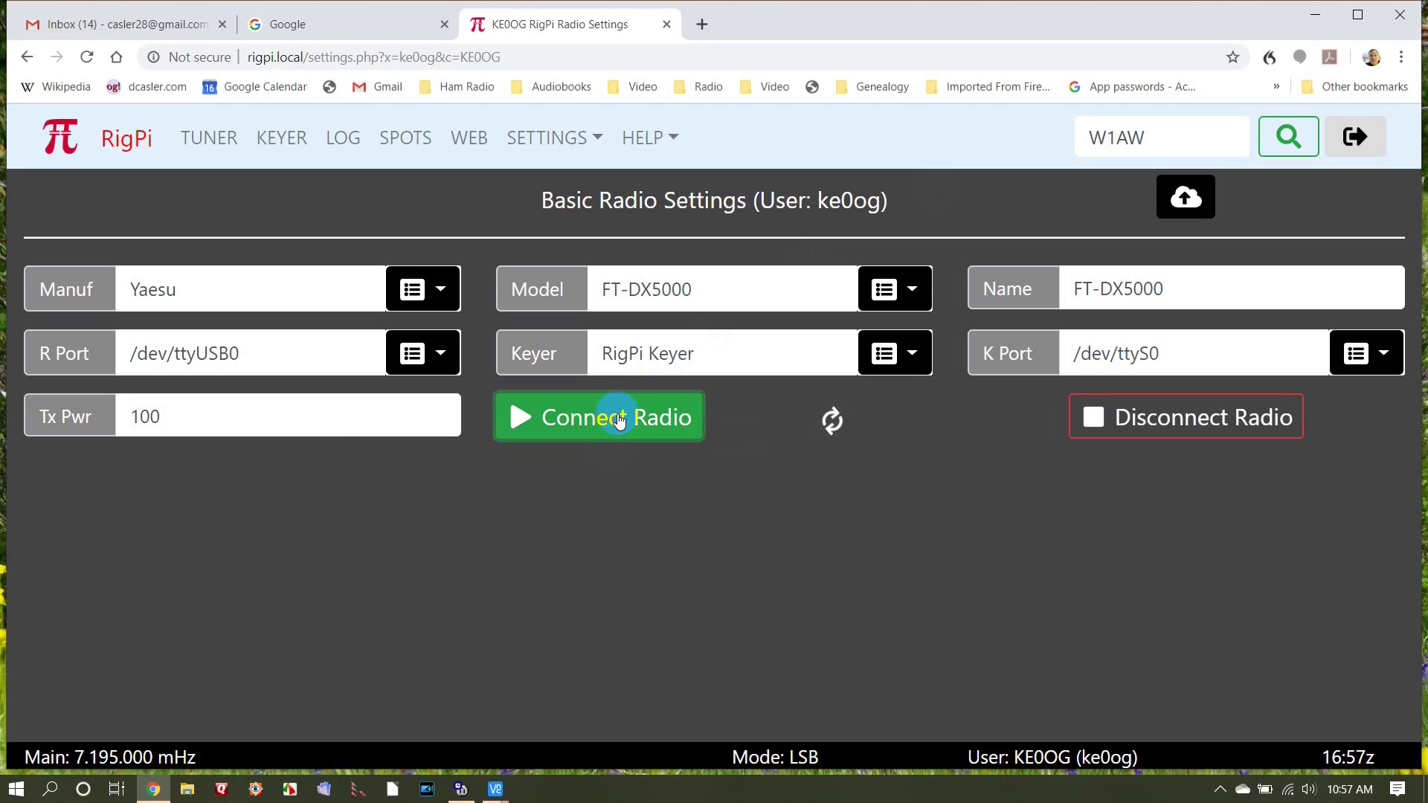
{"action": "left_click", "coordinate": [620, 421]}
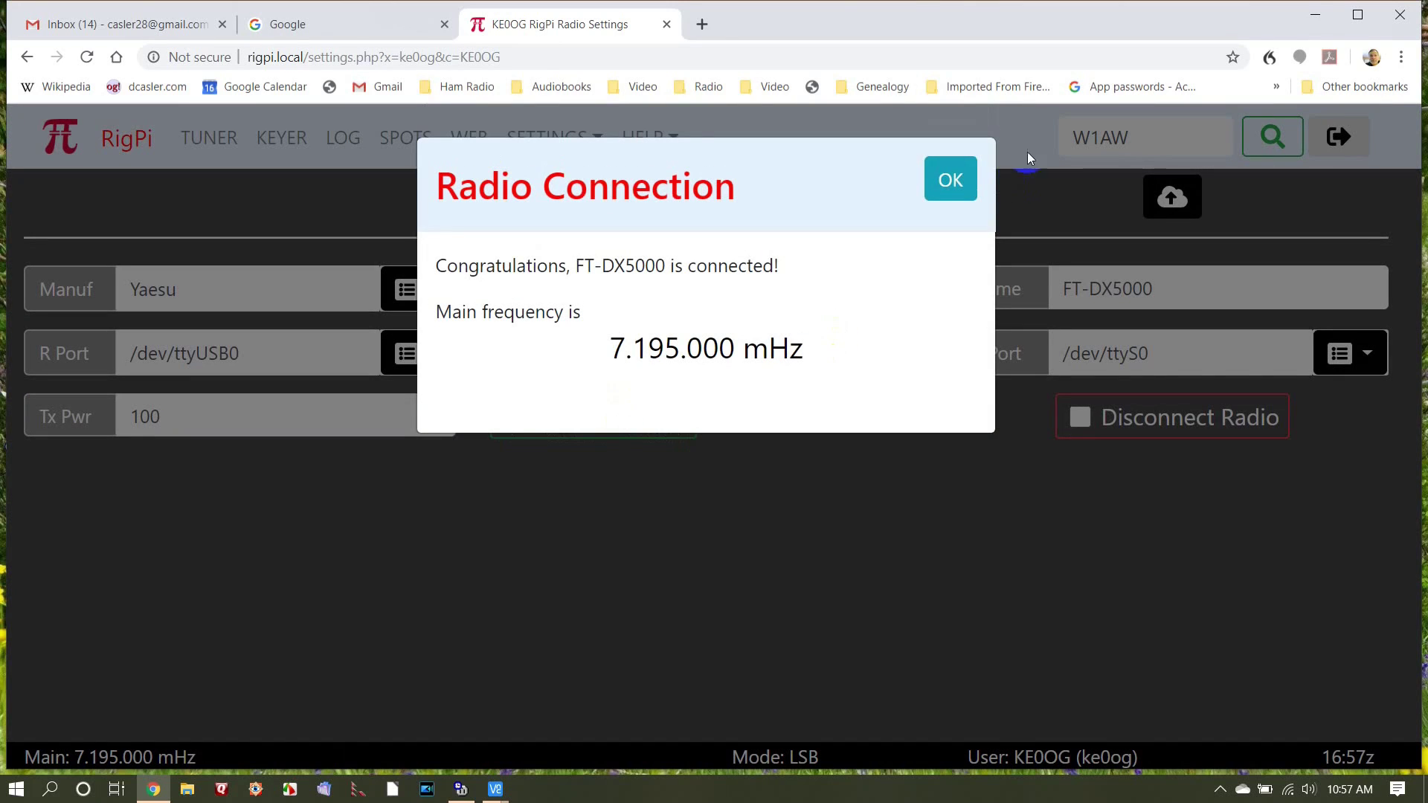
{"action": "left_click", "coordinate": [945, 181]}
{"action": "left_click", "coordinate": [945, 181]}
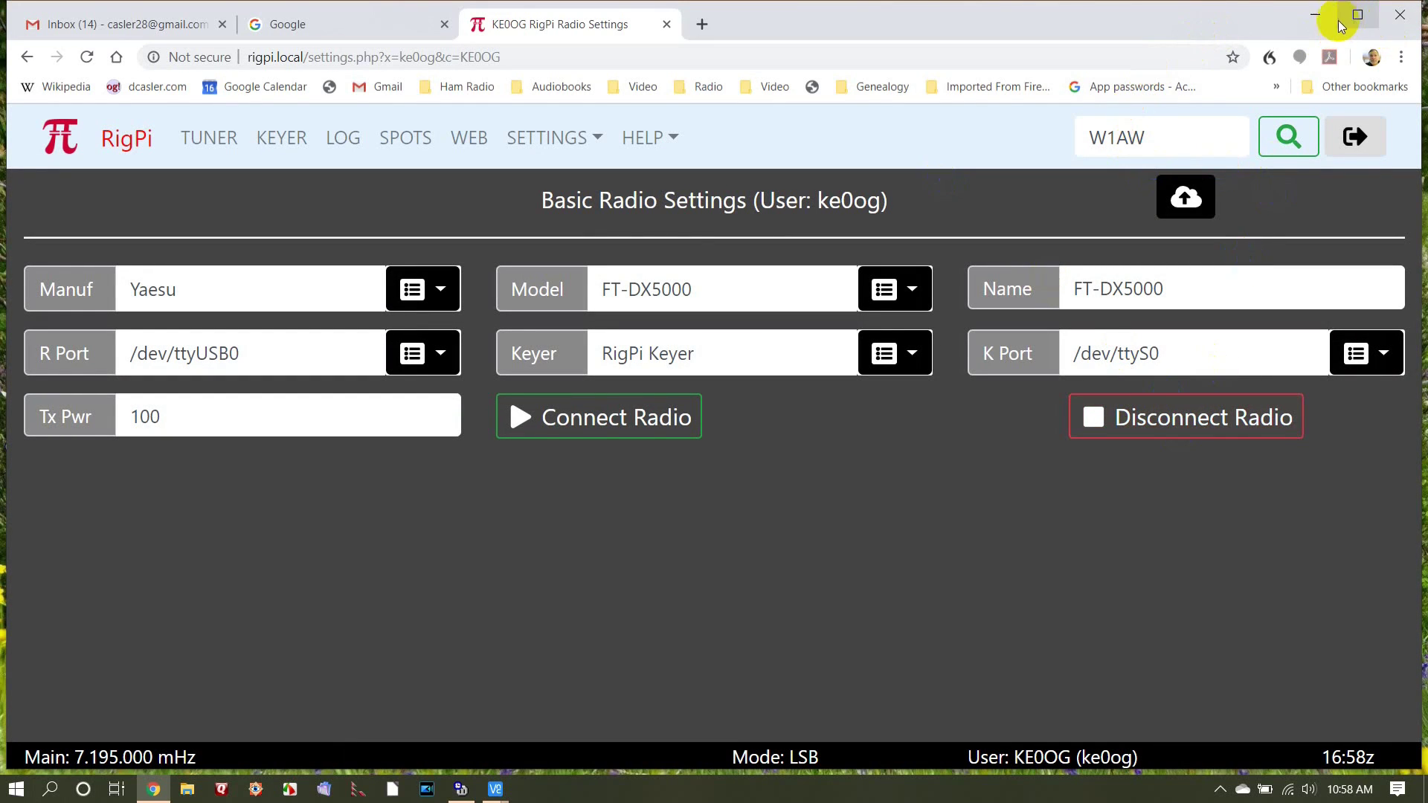
Minimize Chrome and look over the audio input device list on the Pi desktop.
{"action": "left_click", "coordinate": [1314, 17]}
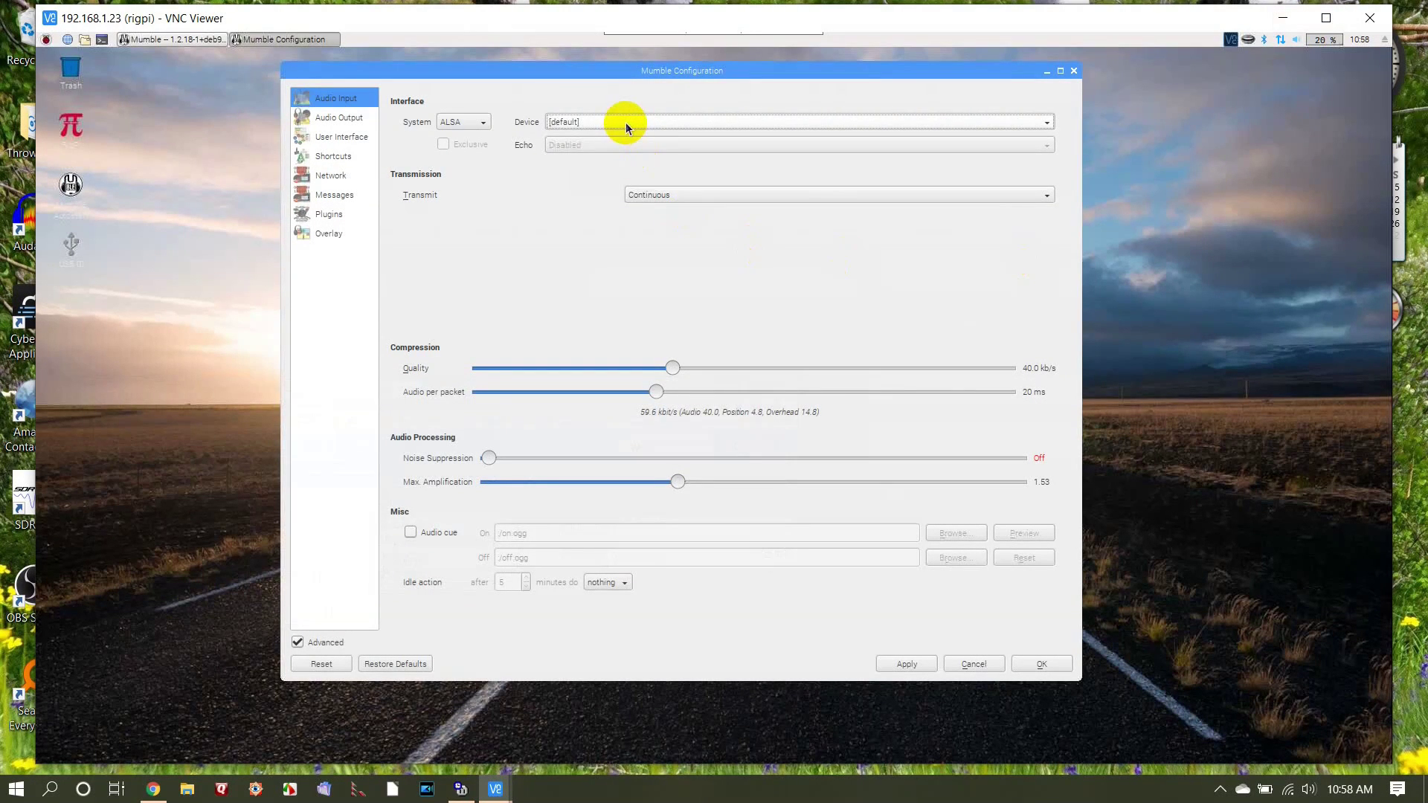
{"action": "left_click", "coordinate": [628, 125]}
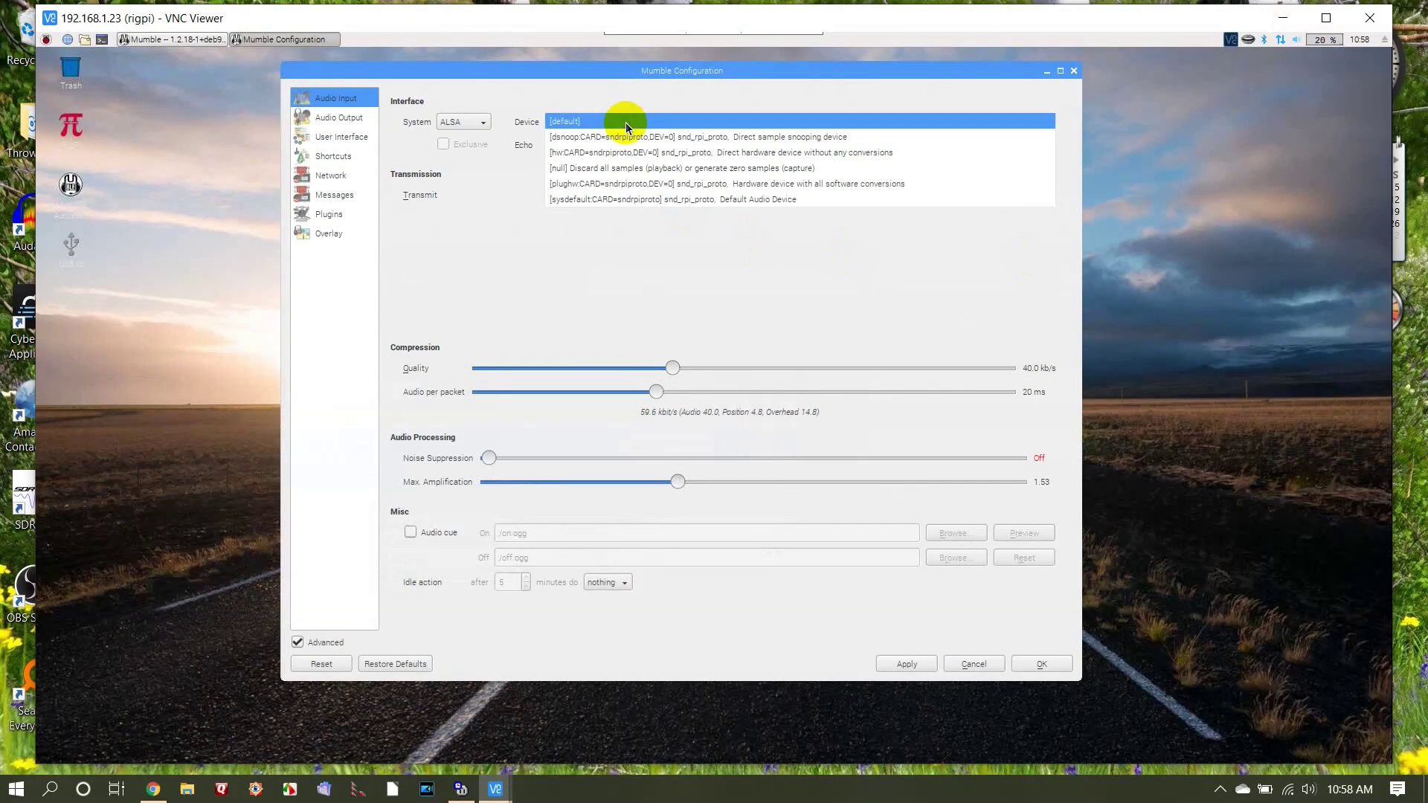
{"action": "left_click", "coordinate": [1076, 75]}
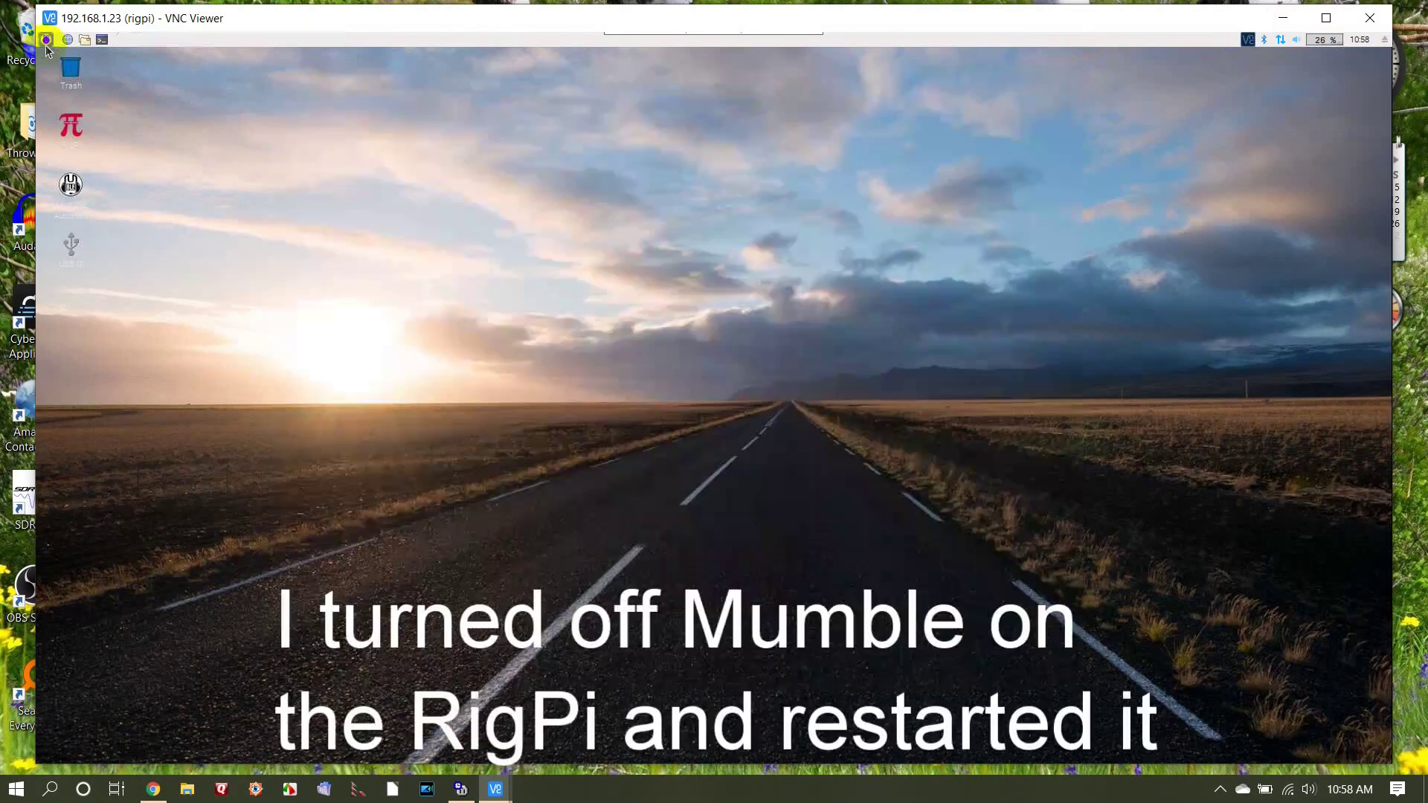
Relaunch Mumble from the Pi's Internet menu as user pi and open its Audio Input settings.
{"action": "left_click", "coordinate": [46, 40]}
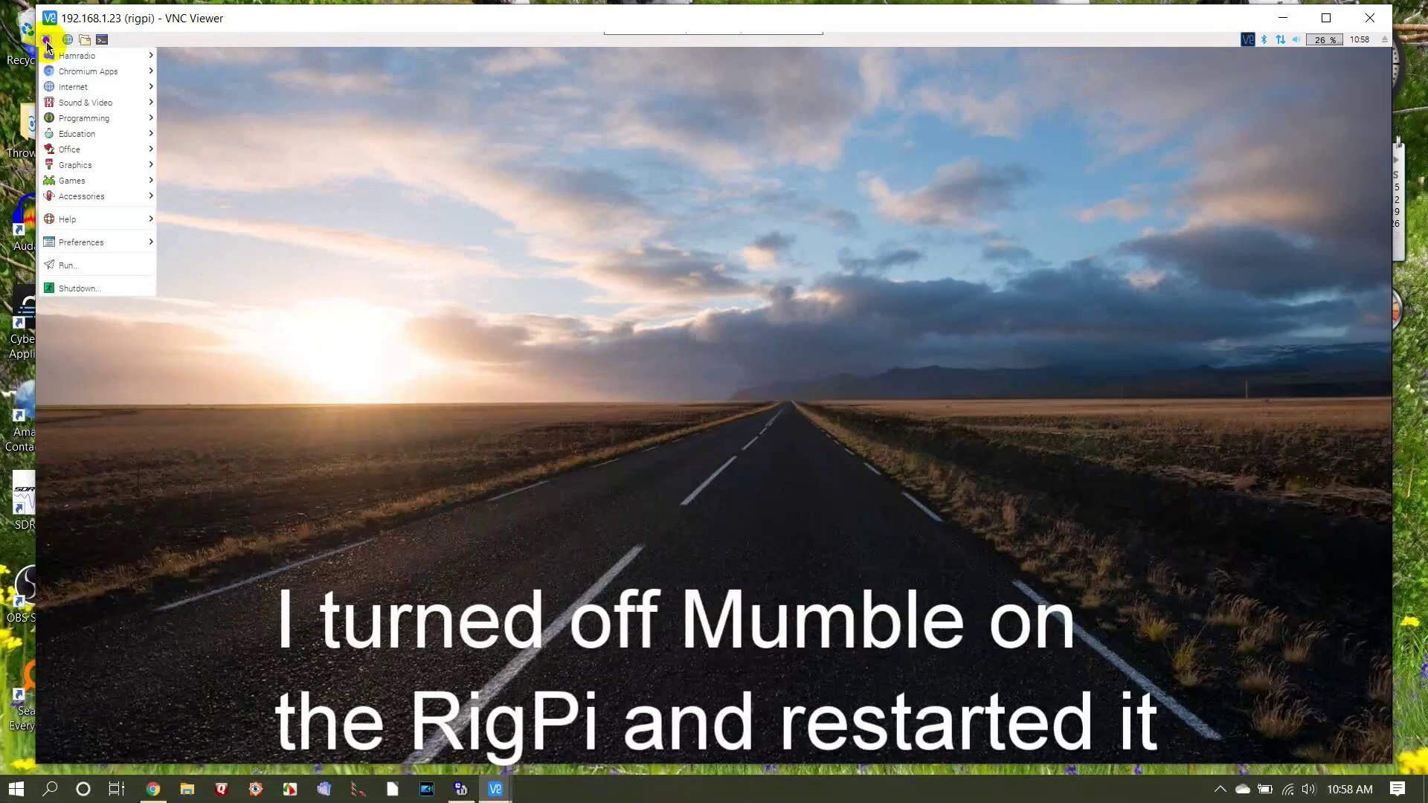
{"action": "mouse_move", "coordinate": [71, 102]}
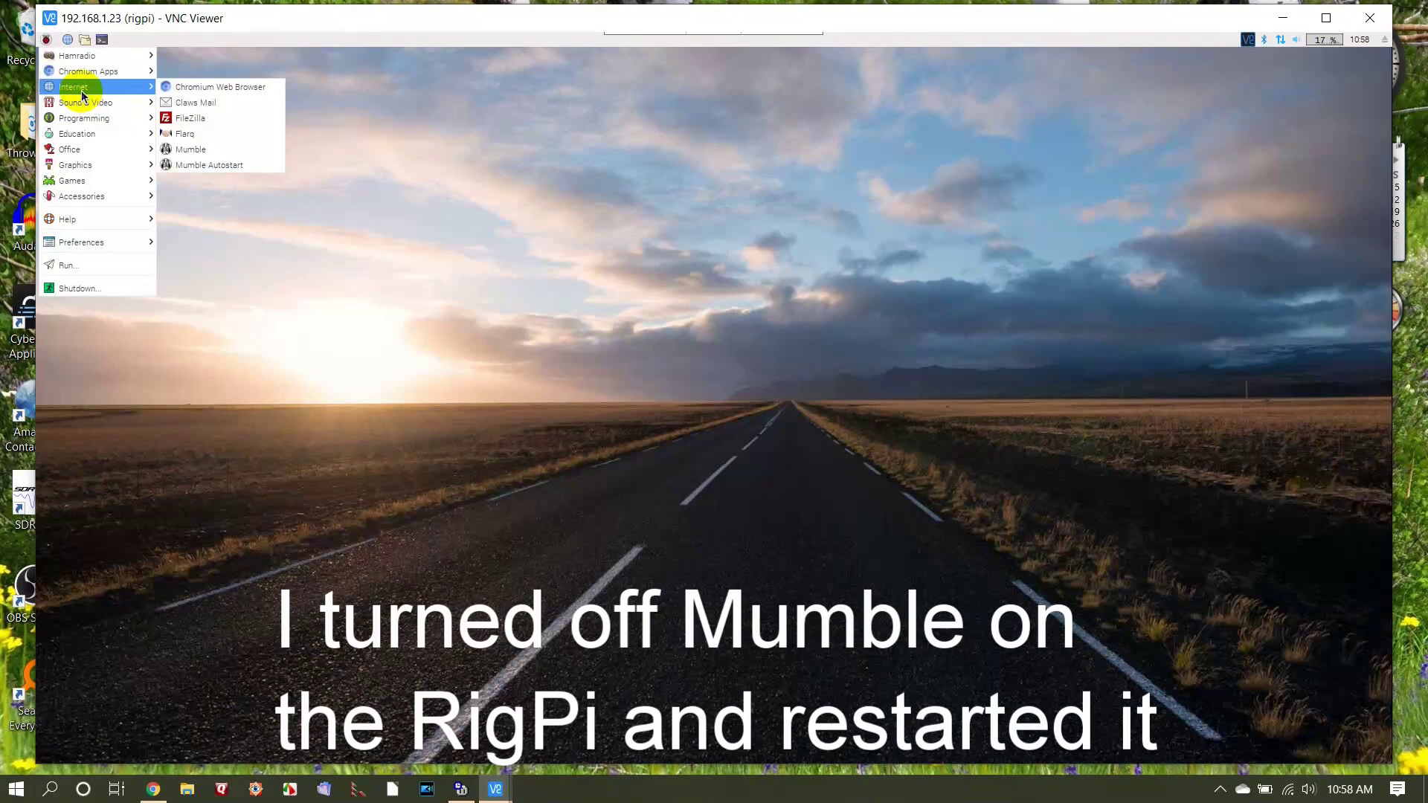
{"action": "left_click", "coordinate": [189, 150]}
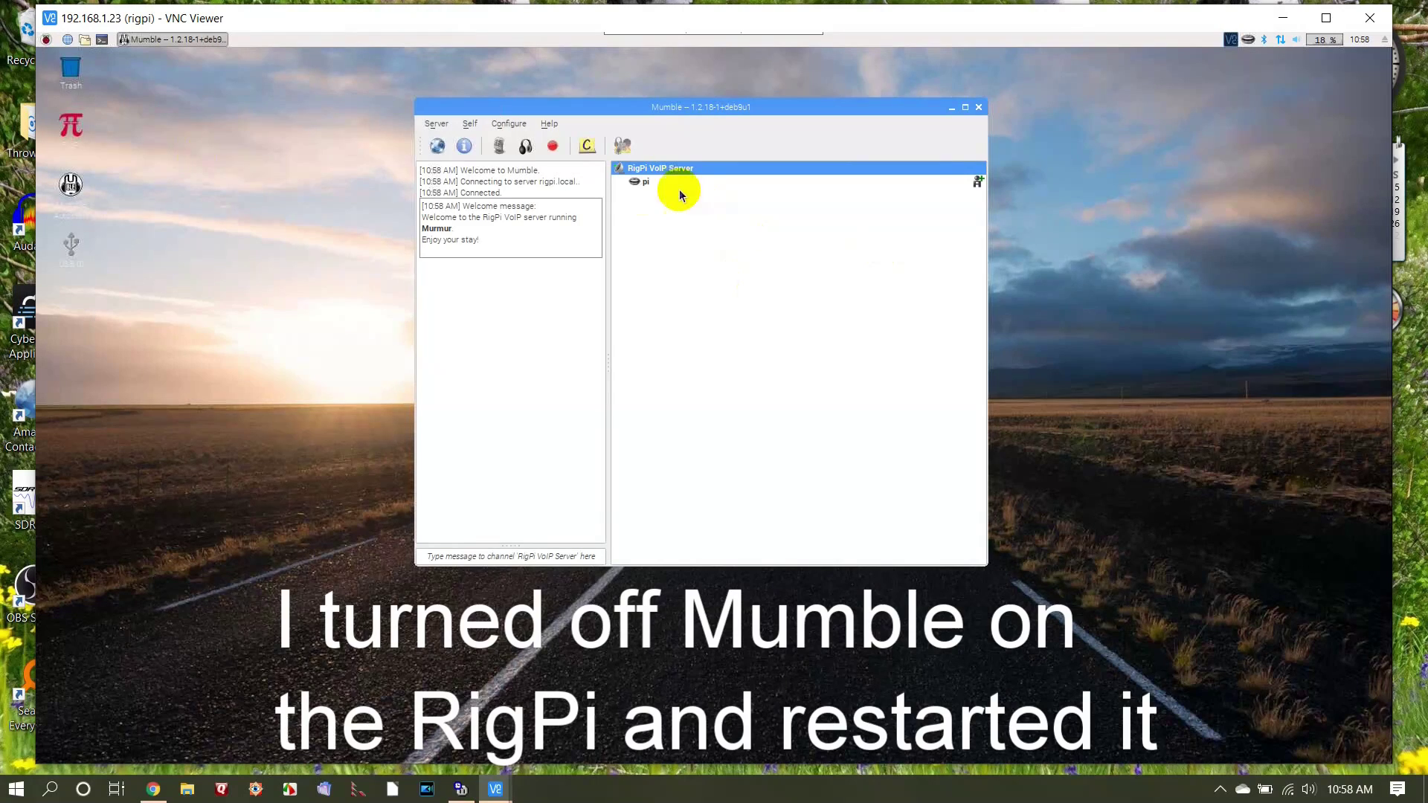
{"action": "left_click", "coordinate": [643, 183]}
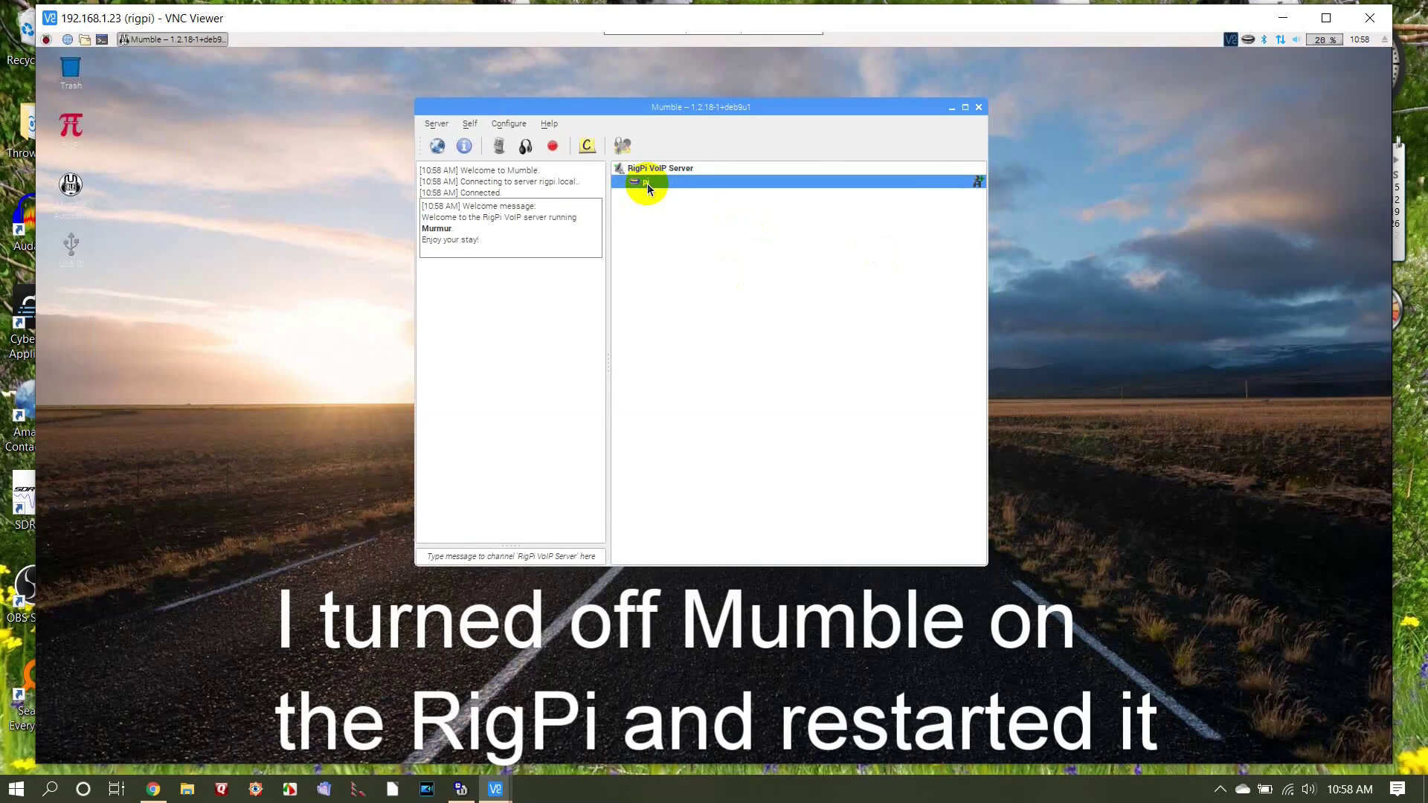
{"action": "left_click", "coordinate": [519, 125]}
{"action": "left_click", "coordinate": [520, 136]}
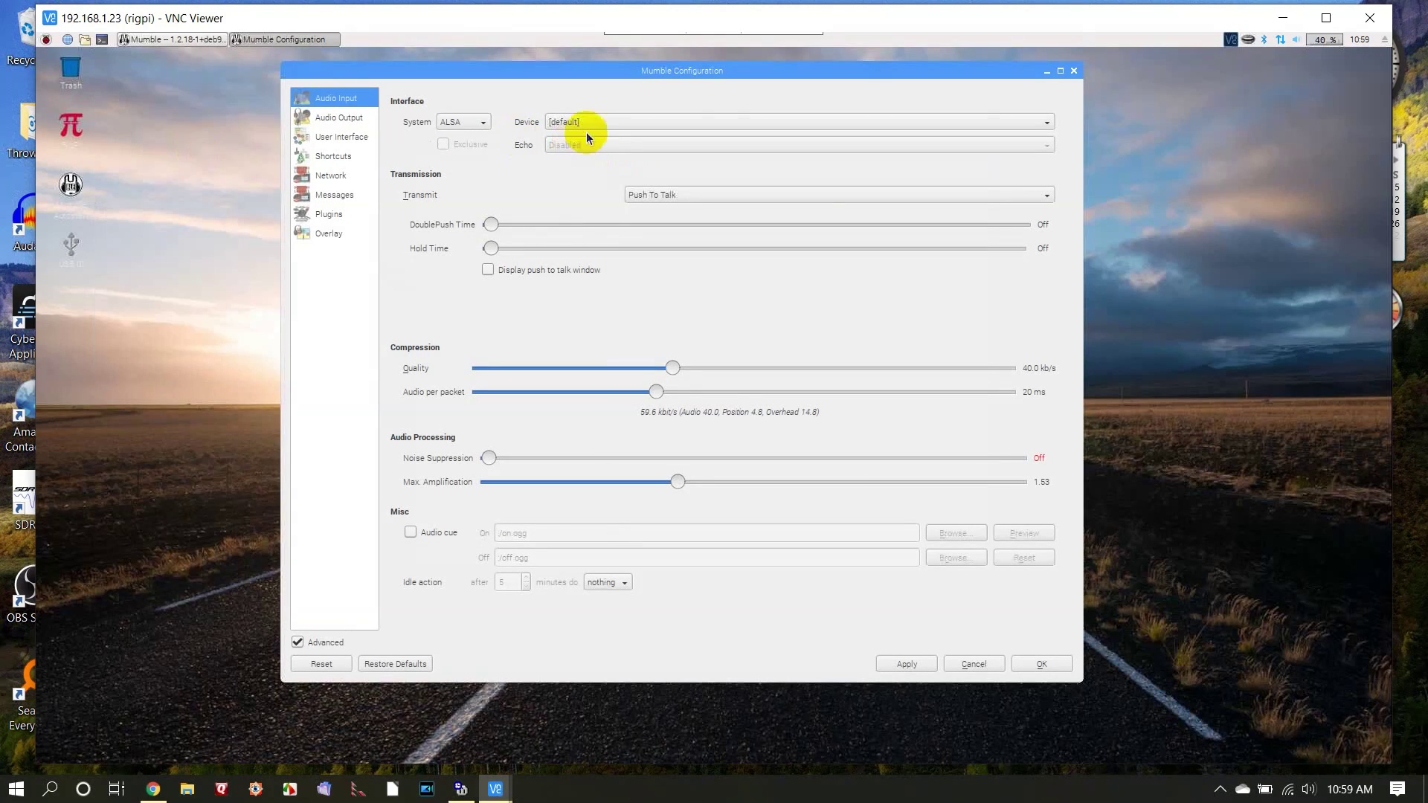
{"action": "left_click", "coordinate": [598, 122]}
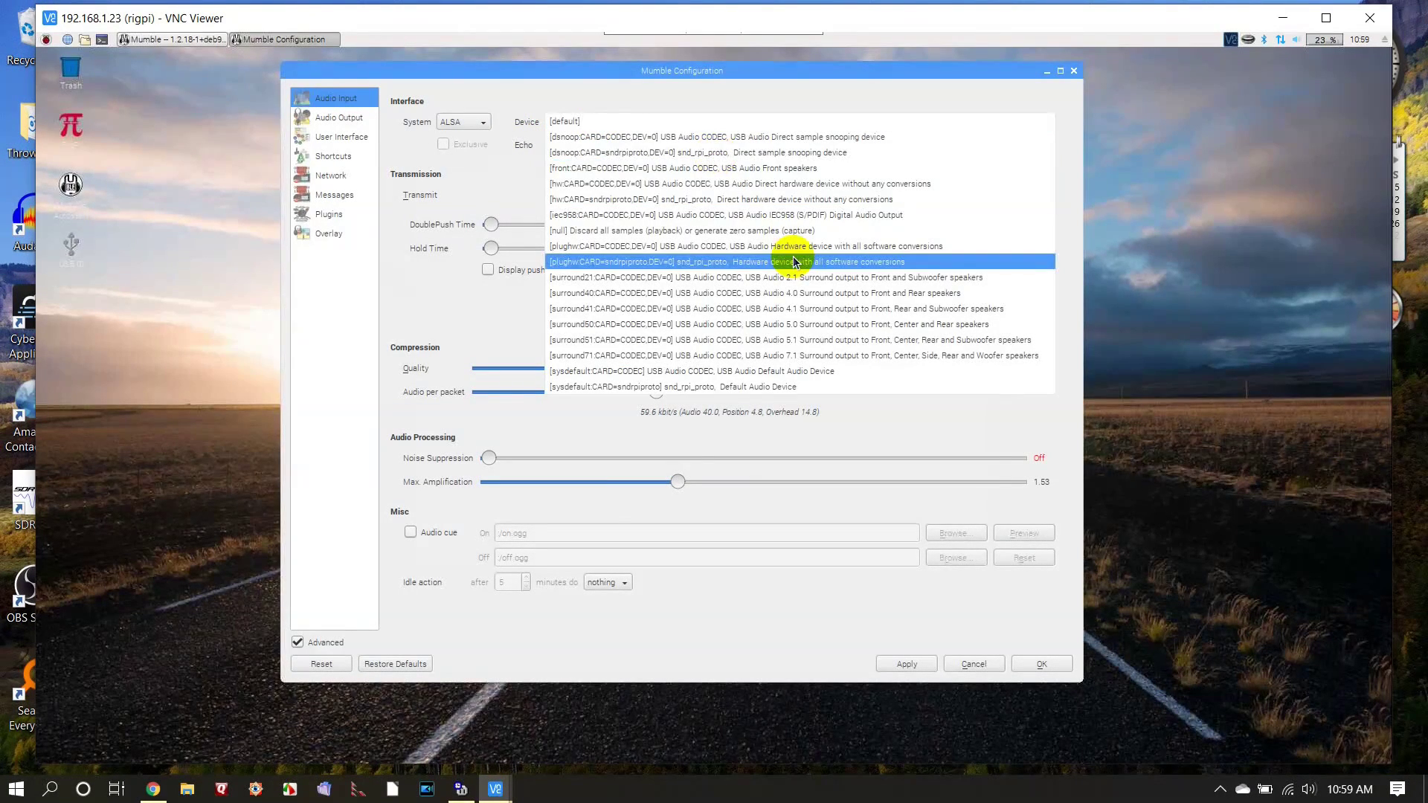
Set Mumble's input device to sysdefault:CARD=CODEC USB Audio CODEC, with transmission on Push To Talk.
{"action": "left_click", "coordinate": [771, 371]}
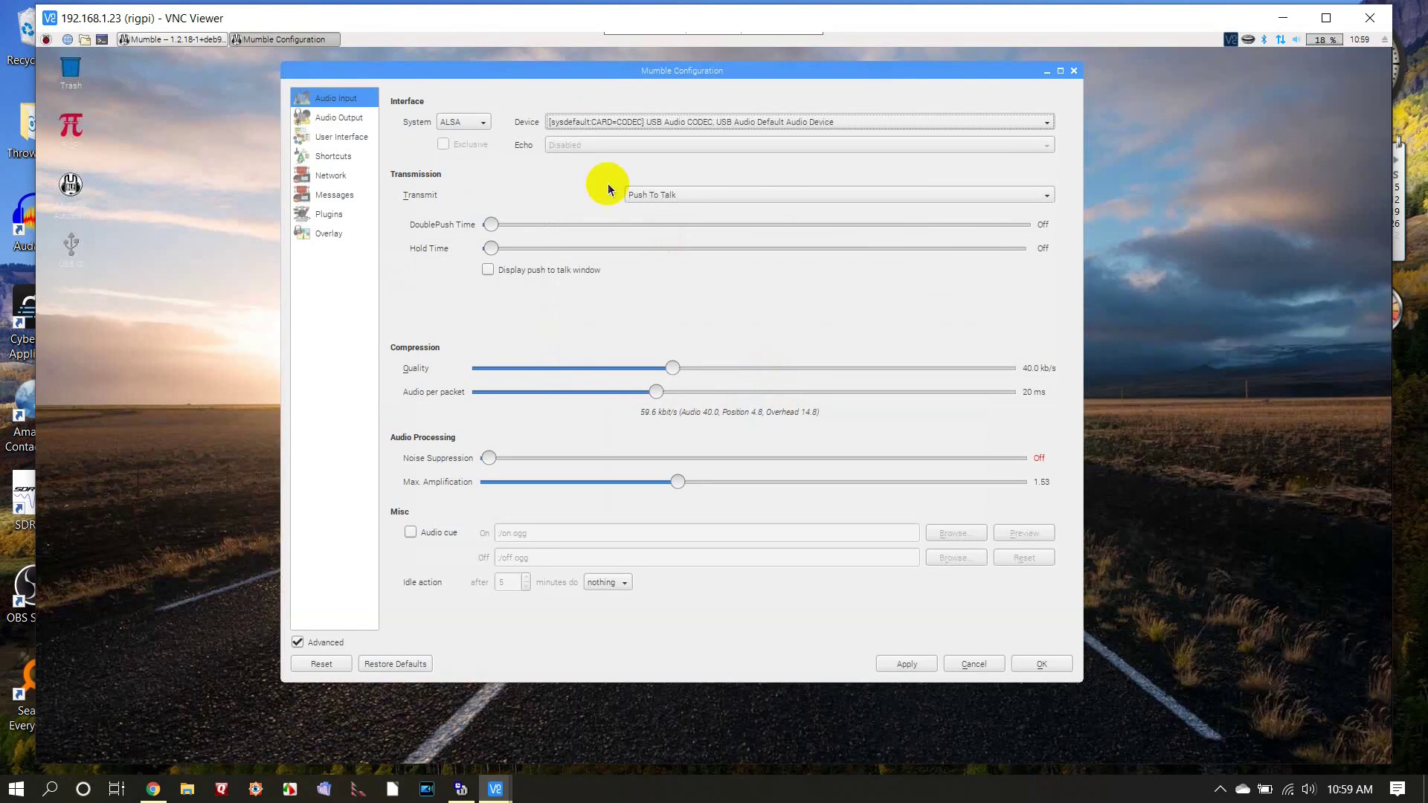
{"action": "left_click", "coordinate": [633, 194]}
{"action": "left_click", "coordinate": [650, 178]}
{"action": "left_click", "coordinate": [648, 197]}
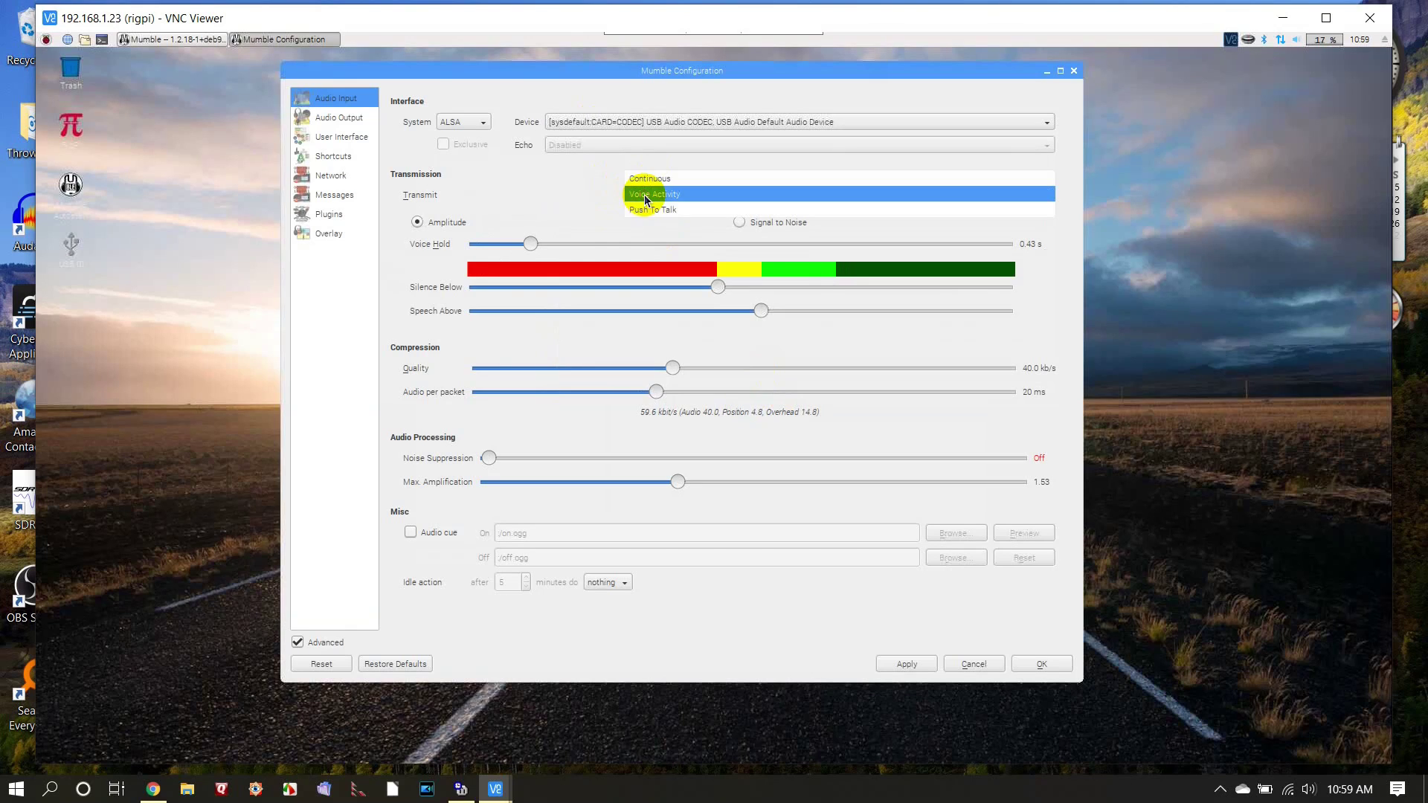
{"action": "left_click", "coordinate": [649, 177]}
{"action": "left_click", "coordinate": [648, 194]}
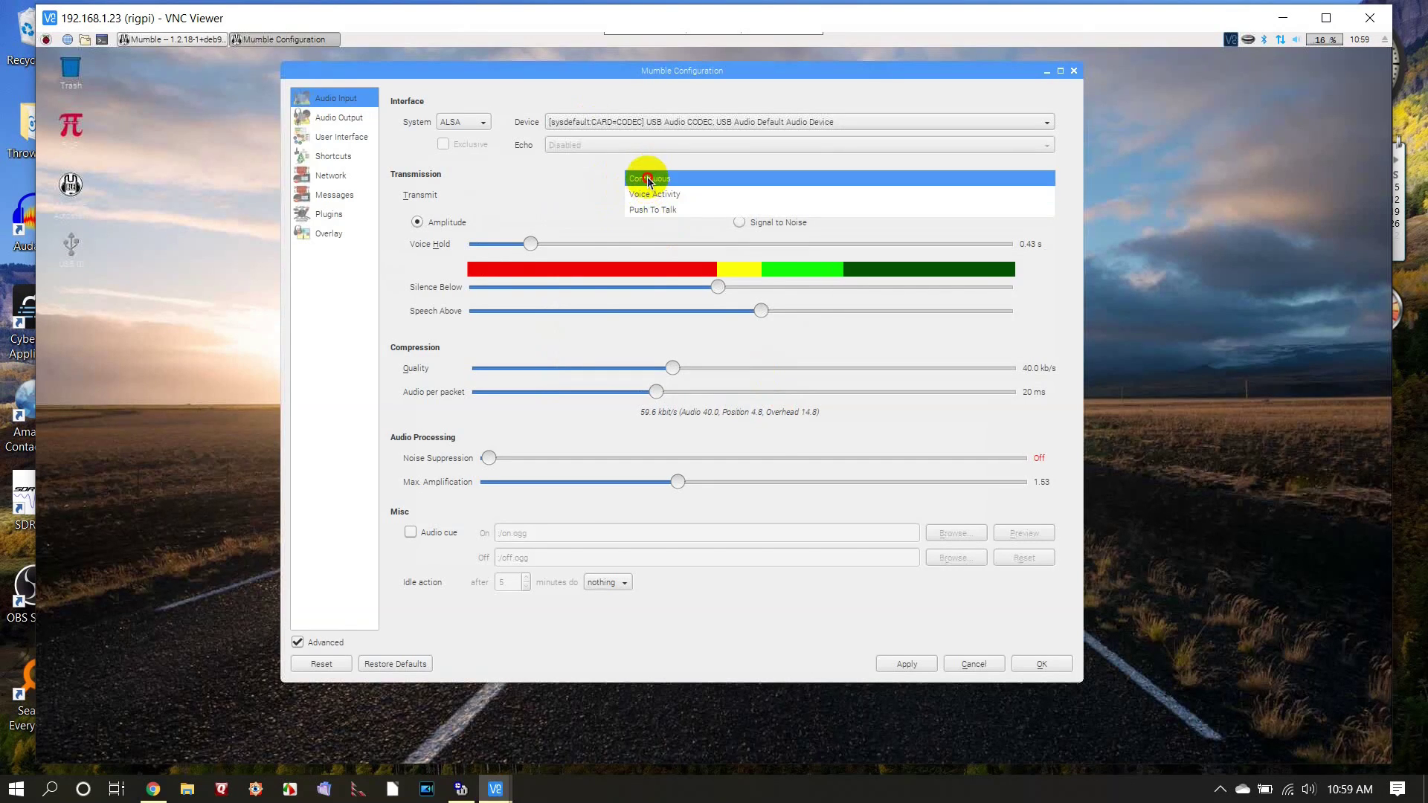
{"action": "left_click", "coordinate": [646, 178]}
{"action": "left_click", "coordinate": [645, 197]}
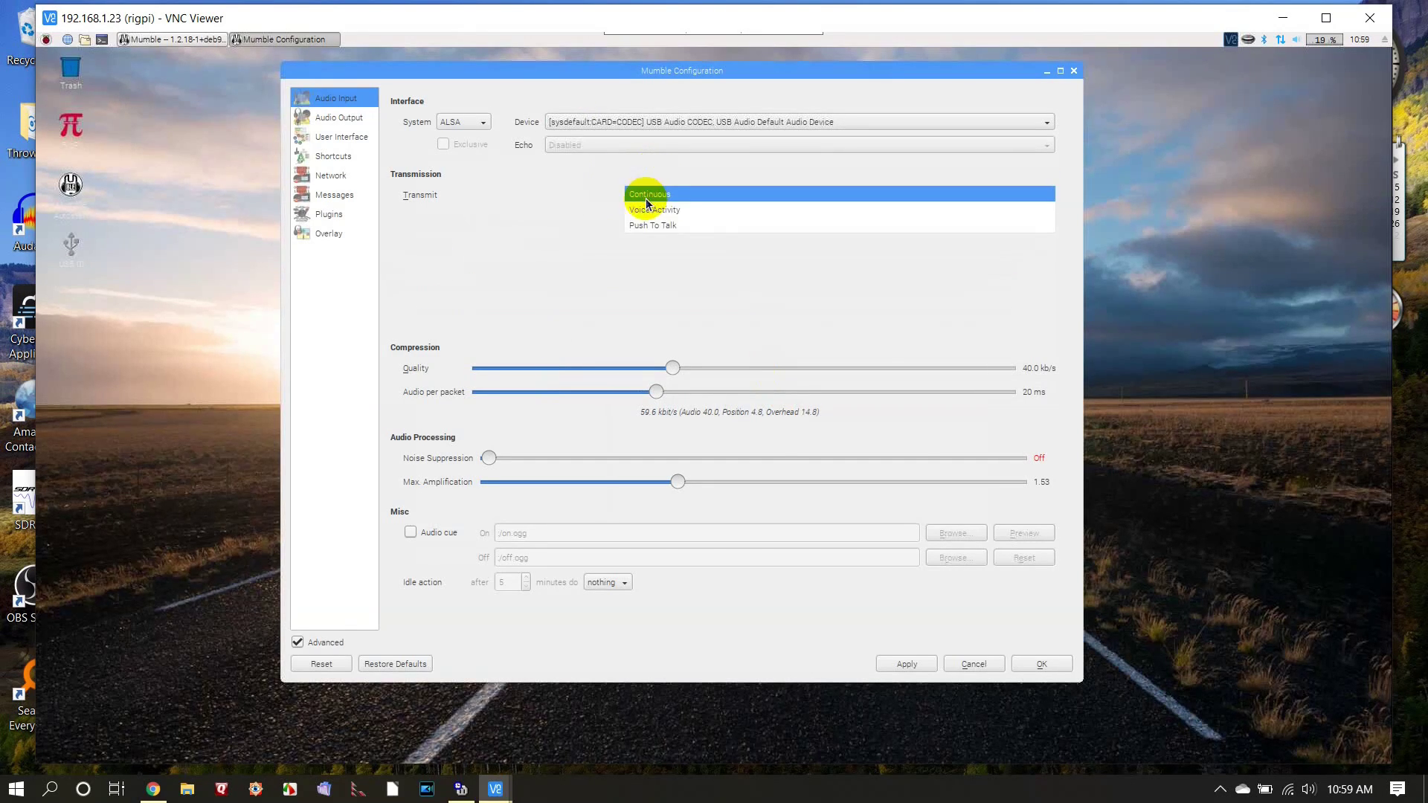
{"action": "left_click", "coordinate": [640, 227]}
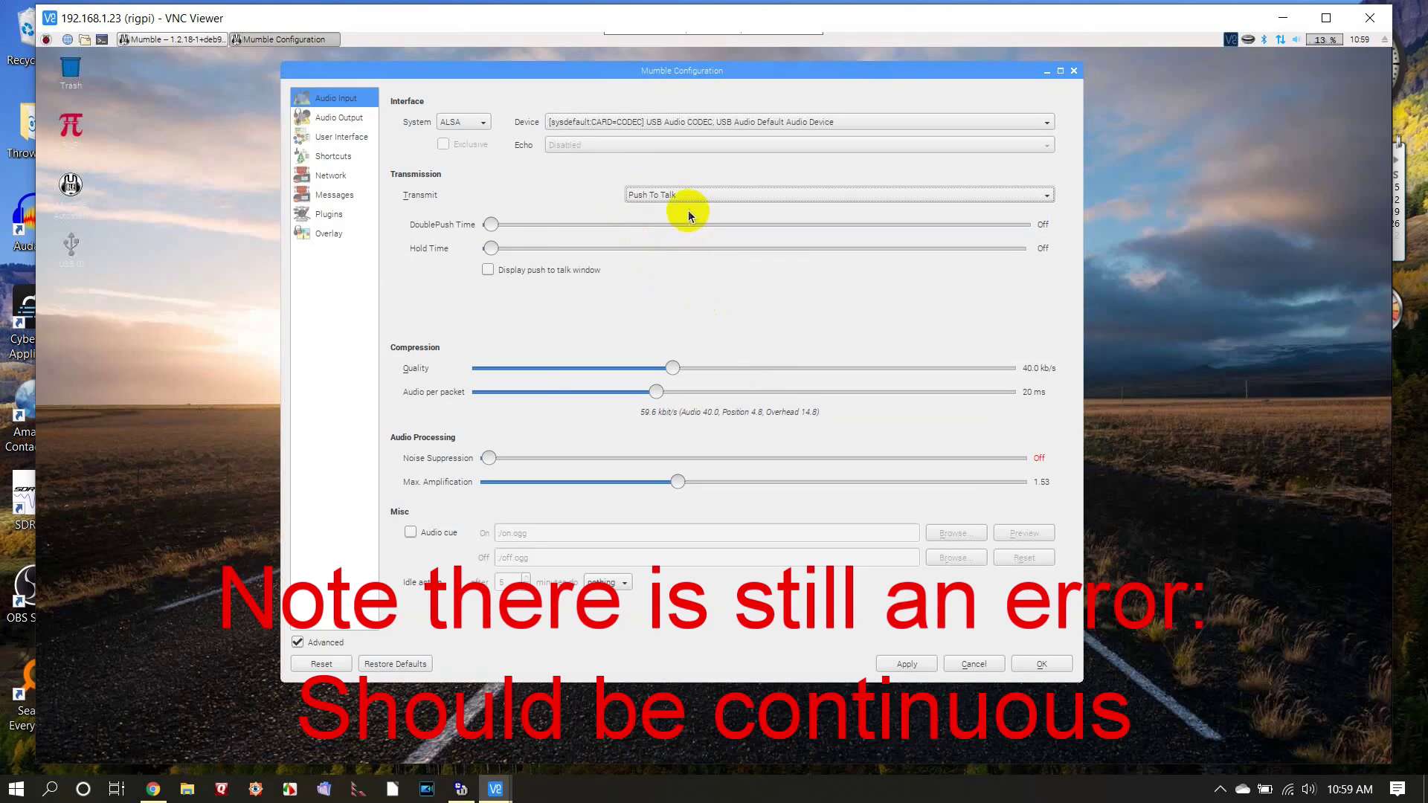
Set Mumble's output device to sysdefault:CARD=CODEC USB Audio CODEC and save the settings.
{"action": "left_click", "coordinate": [351, 117]}
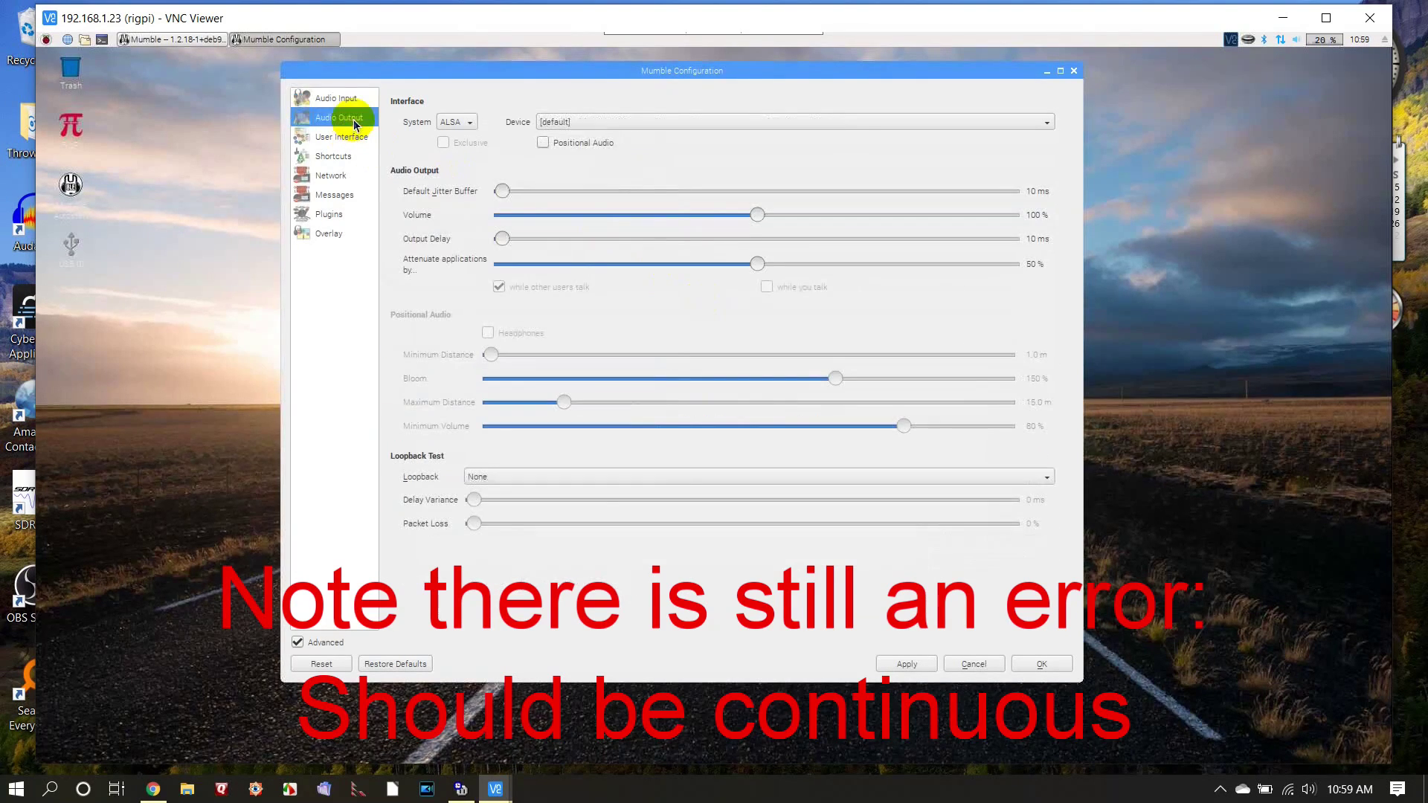
{"action": "left_click", "coordinate": [606, 120]}
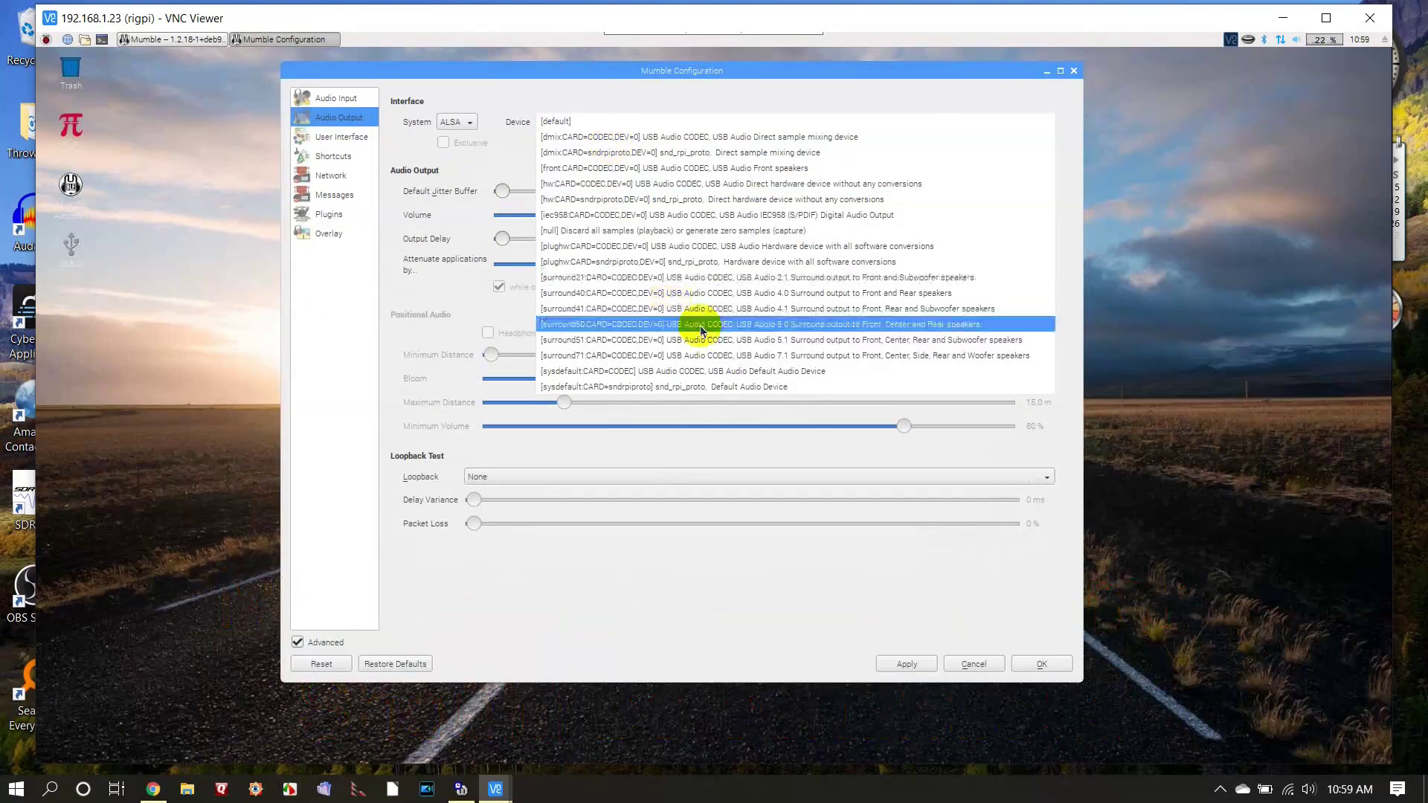
{"action": "left_click", "coordinate": [793, 375]}
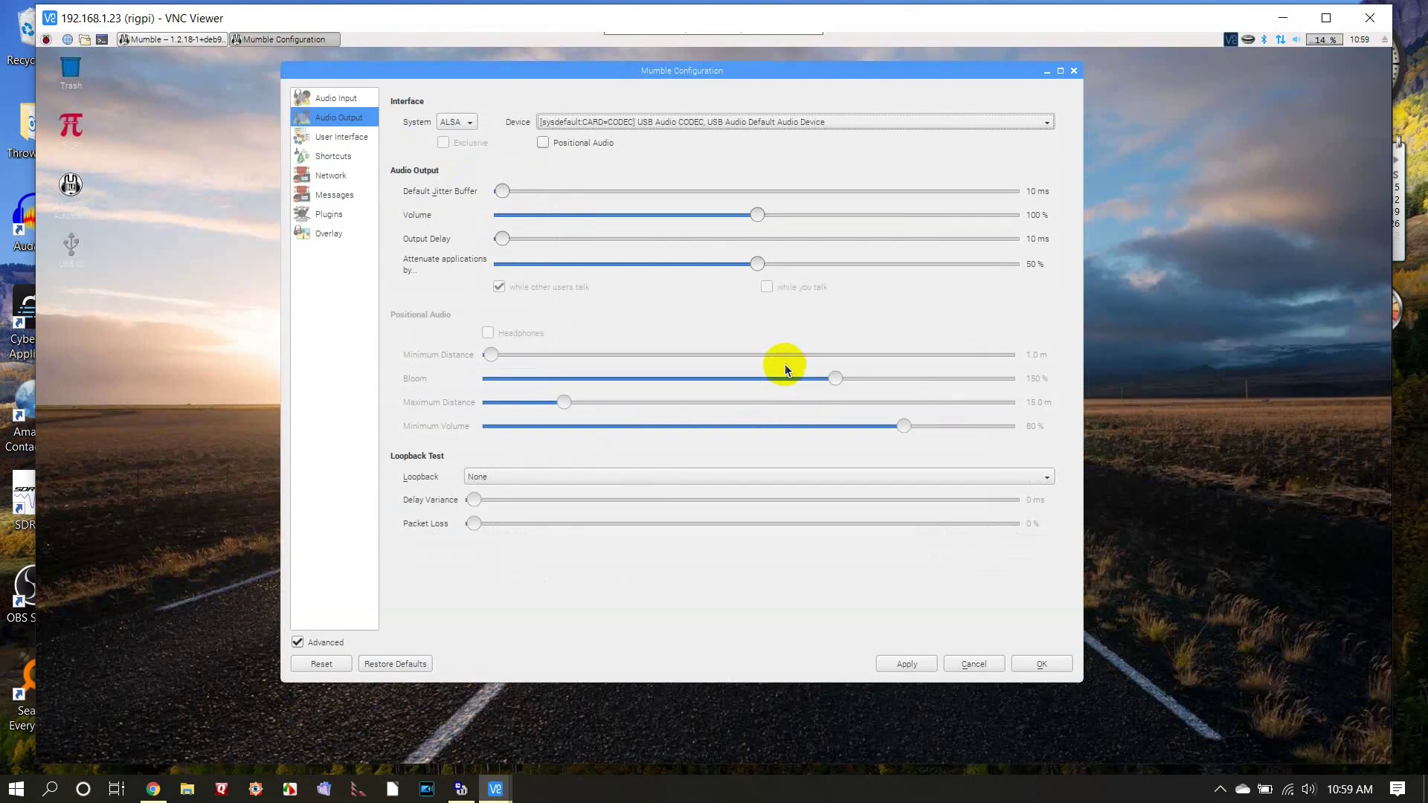
{"action": "left_click", "coordinate": [899, 665]}
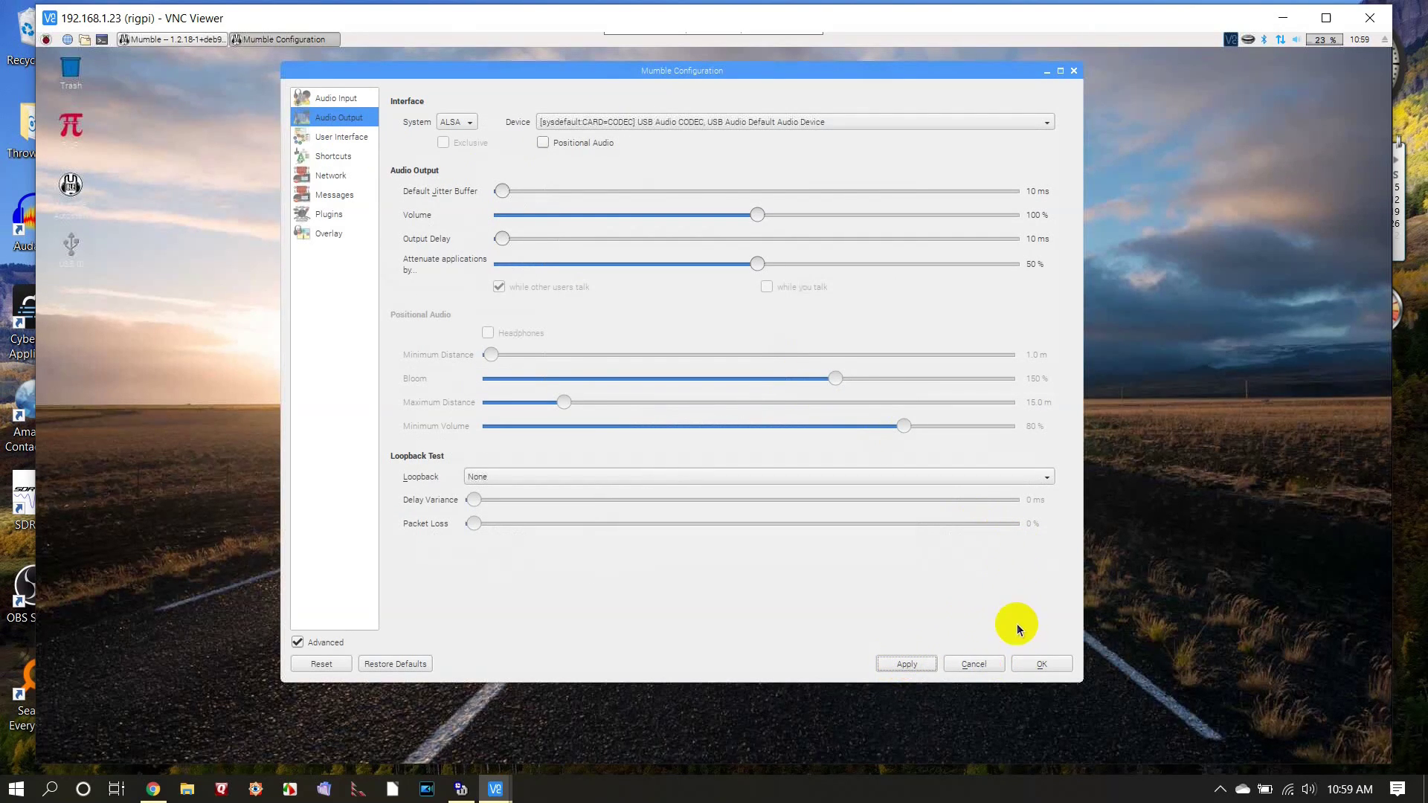
{"action": "left_click", "coordinate": [1031, 665]}
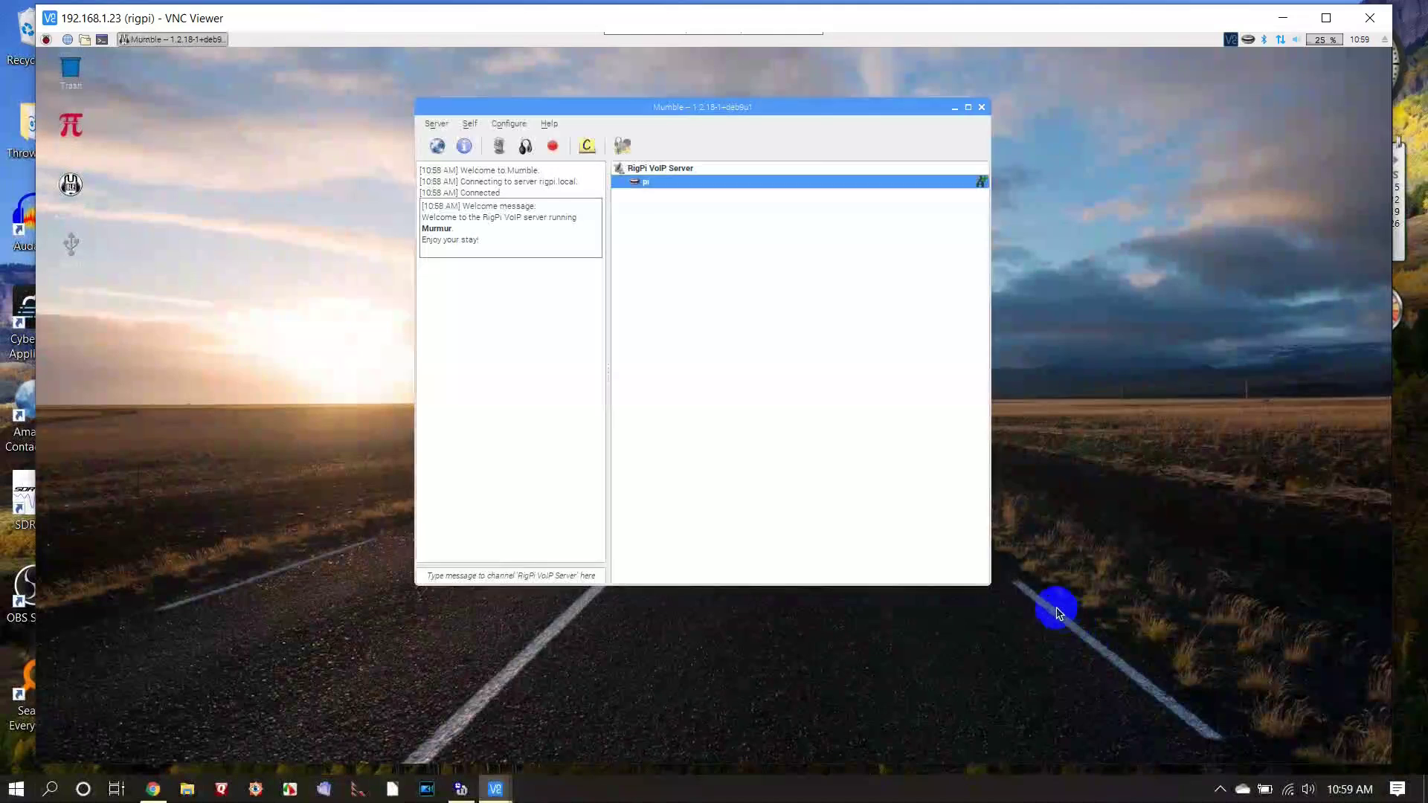
{"action": "right_click", "coordinate": [1298, 47]}
{"action": "left_click", "coordinate": [1116, 212]}
Minimize the Pi session, leave VNC Viewer's Preferences unchanged, and minimize VNC Viewer.
{"action": "left_click", "coordinate": [1283, 18]}
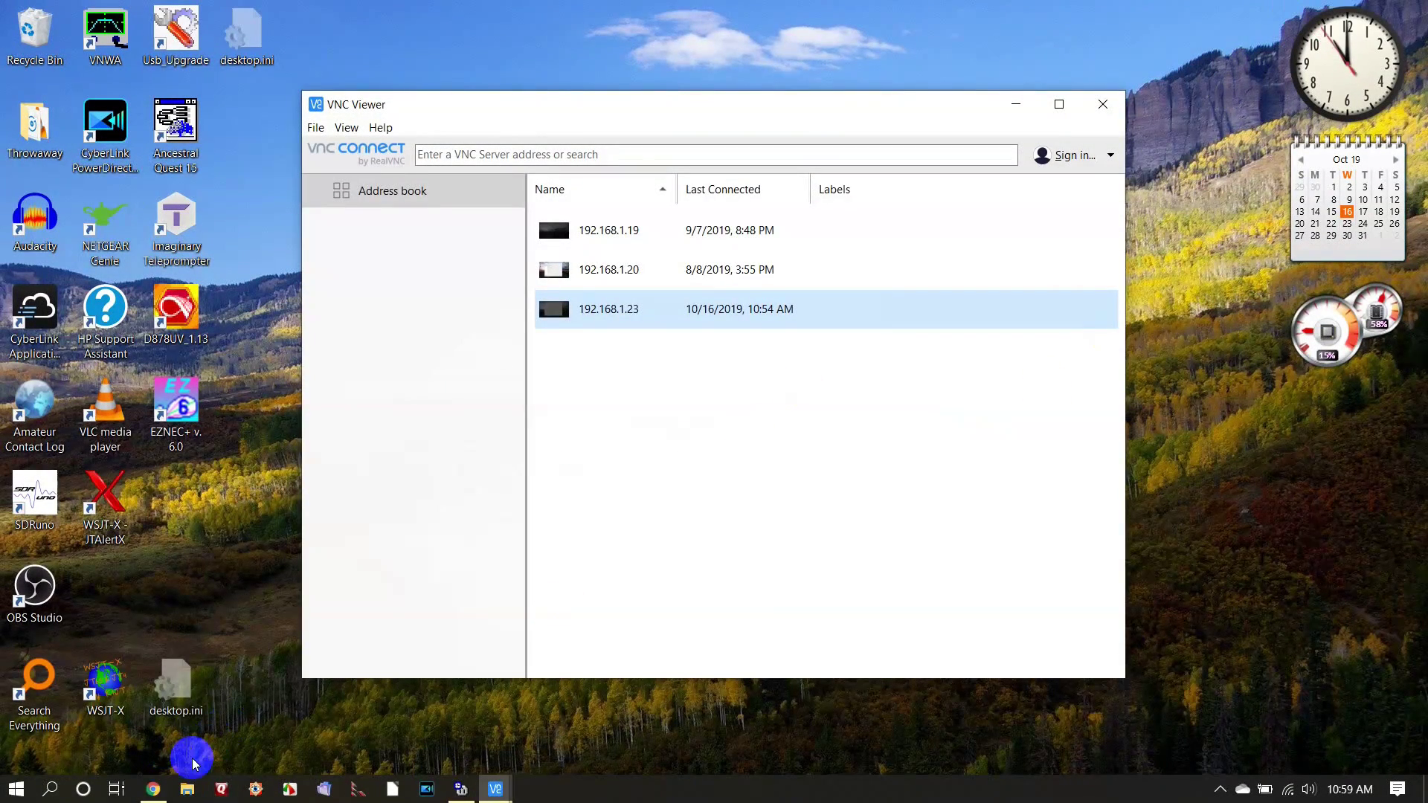
{"action": "mouse_move", "coordinate": [146, 793]}
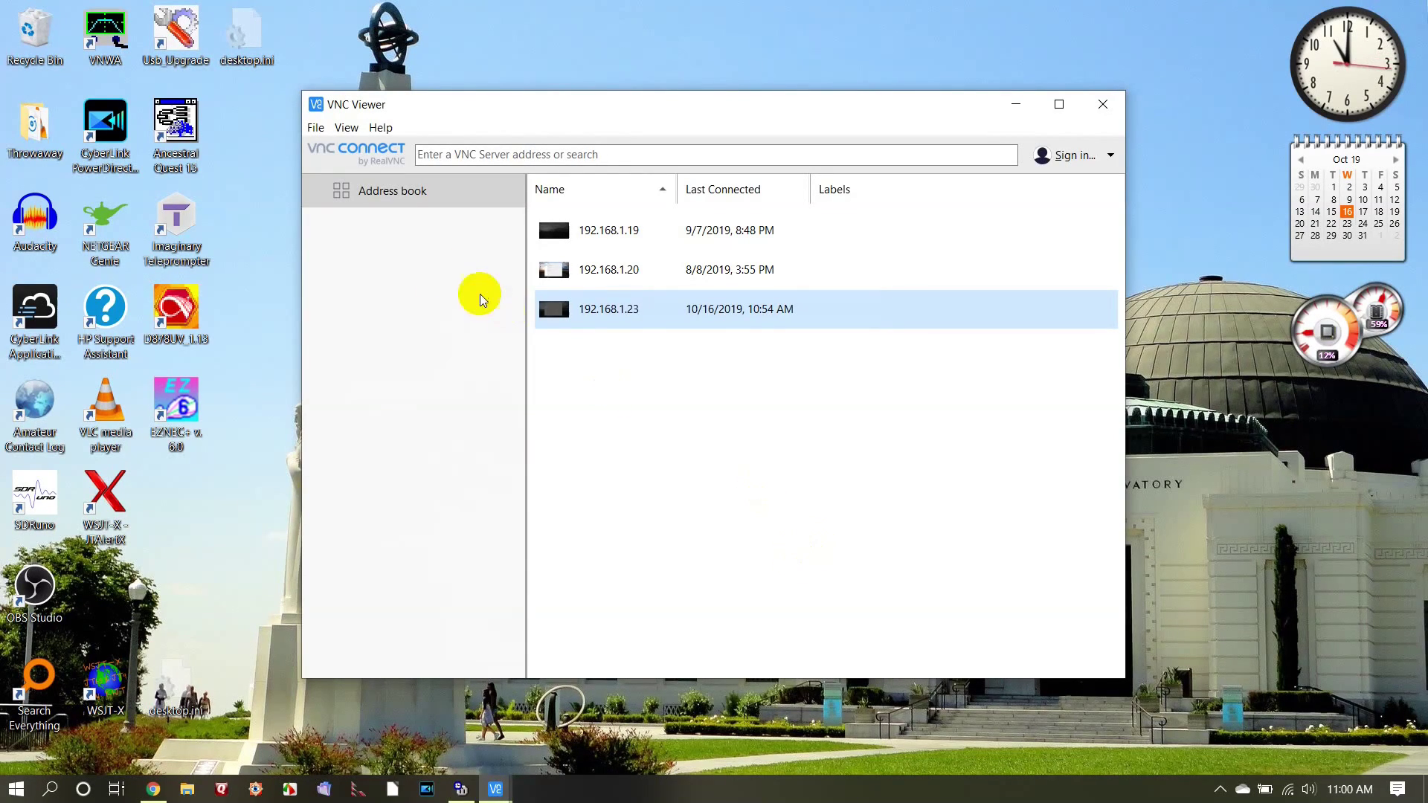
{"action": "left_click", "coordinate": [316, 129]}
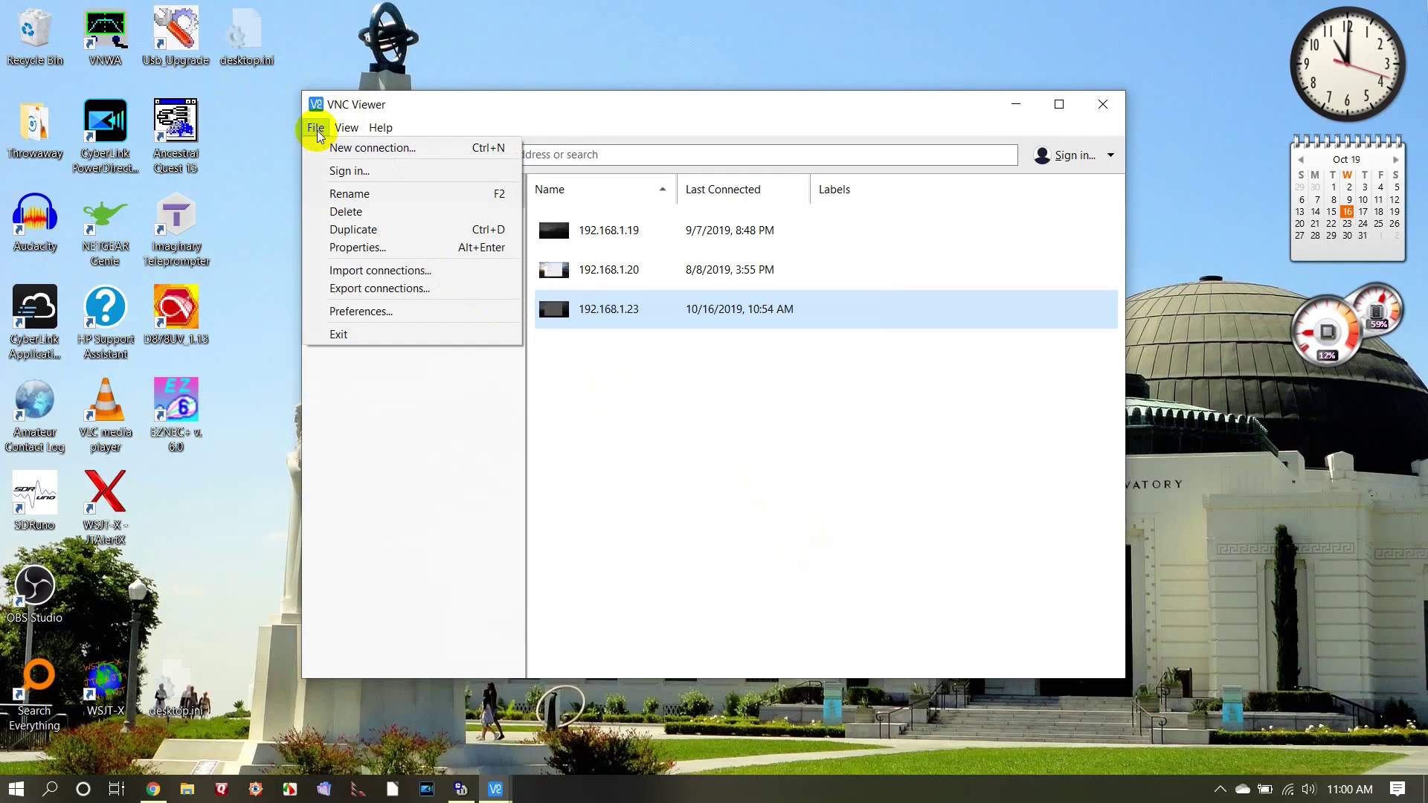
{"action": "left_click", "coordinate": [369, 312]}
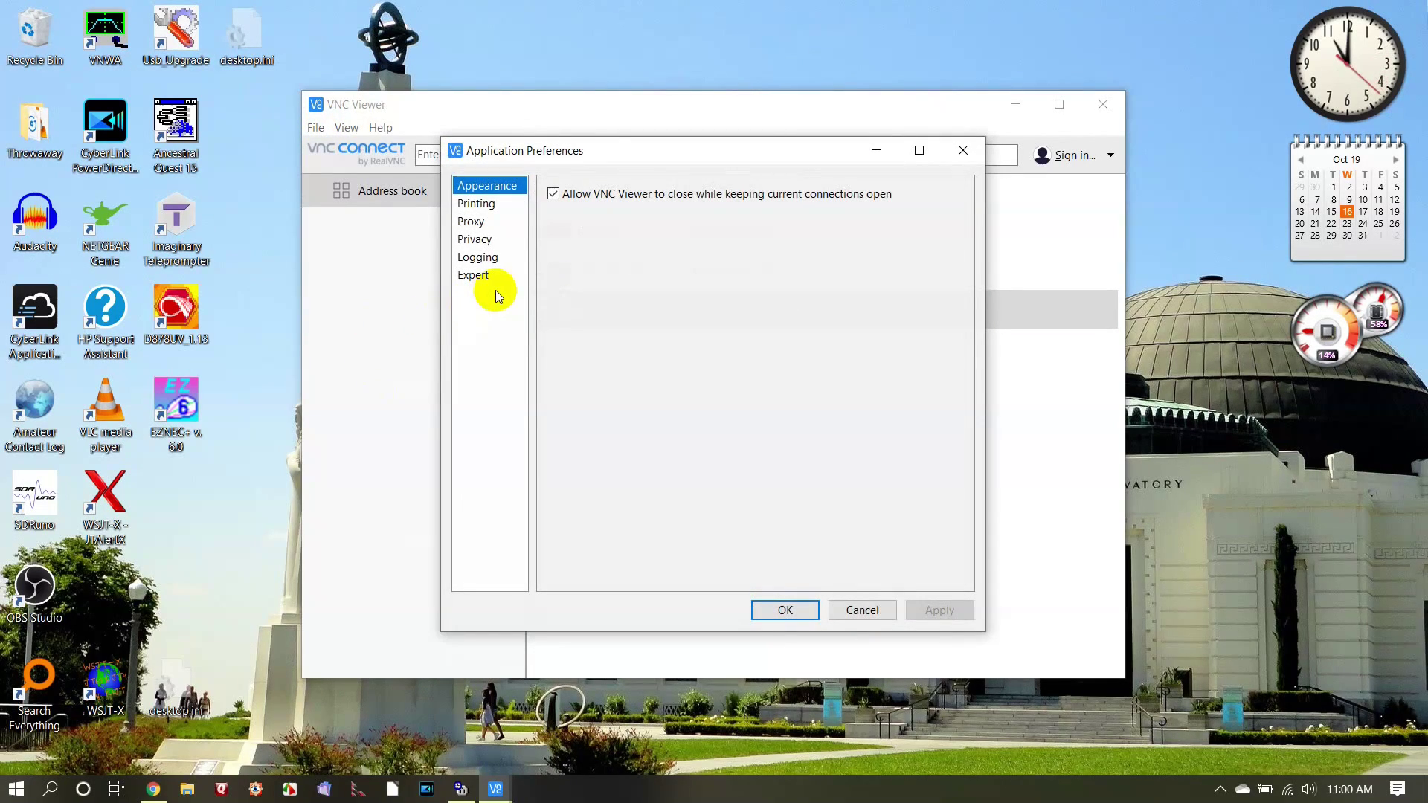
{"action": "left_click", "coordinate": [860, 620]}
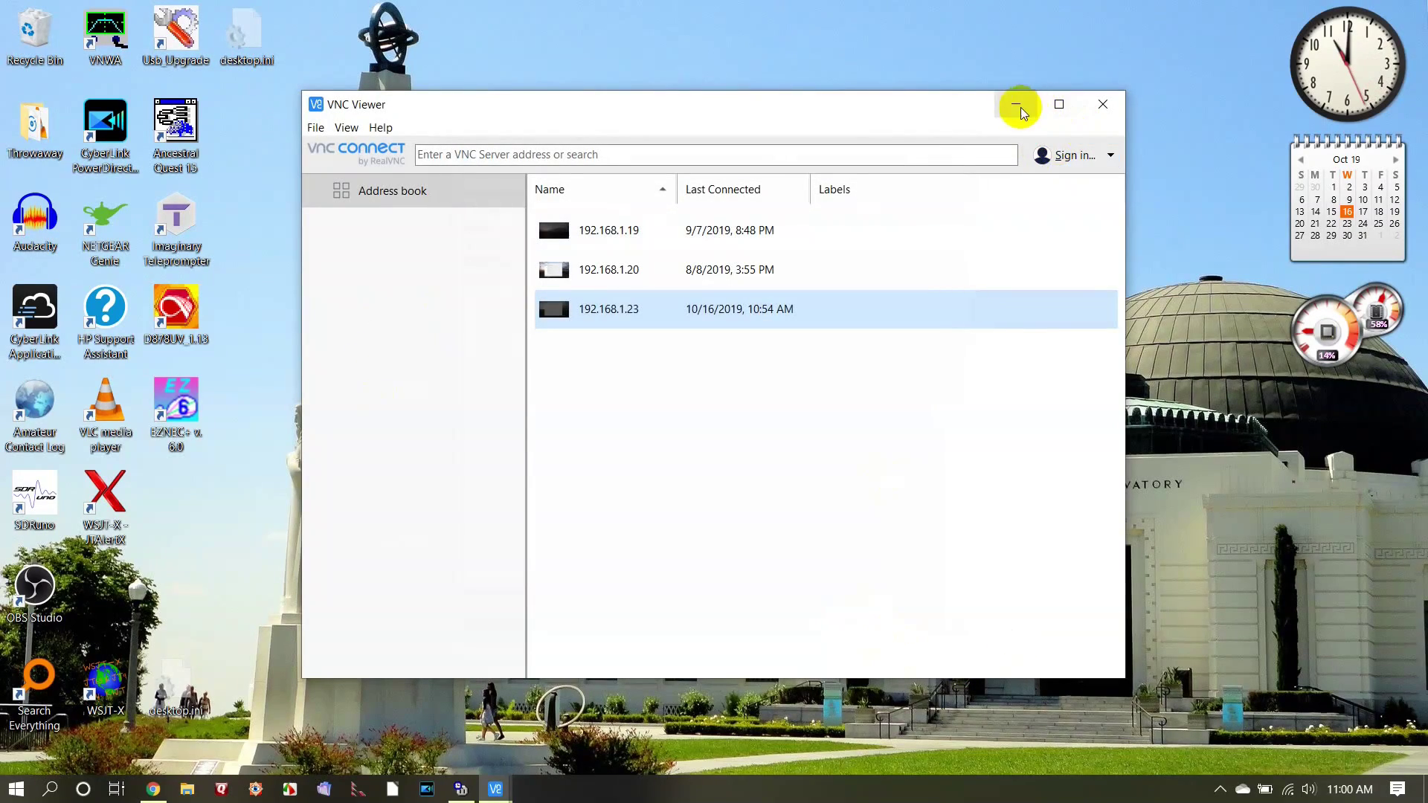
{"action": "left_click", "coordinate": [1017, 105]}
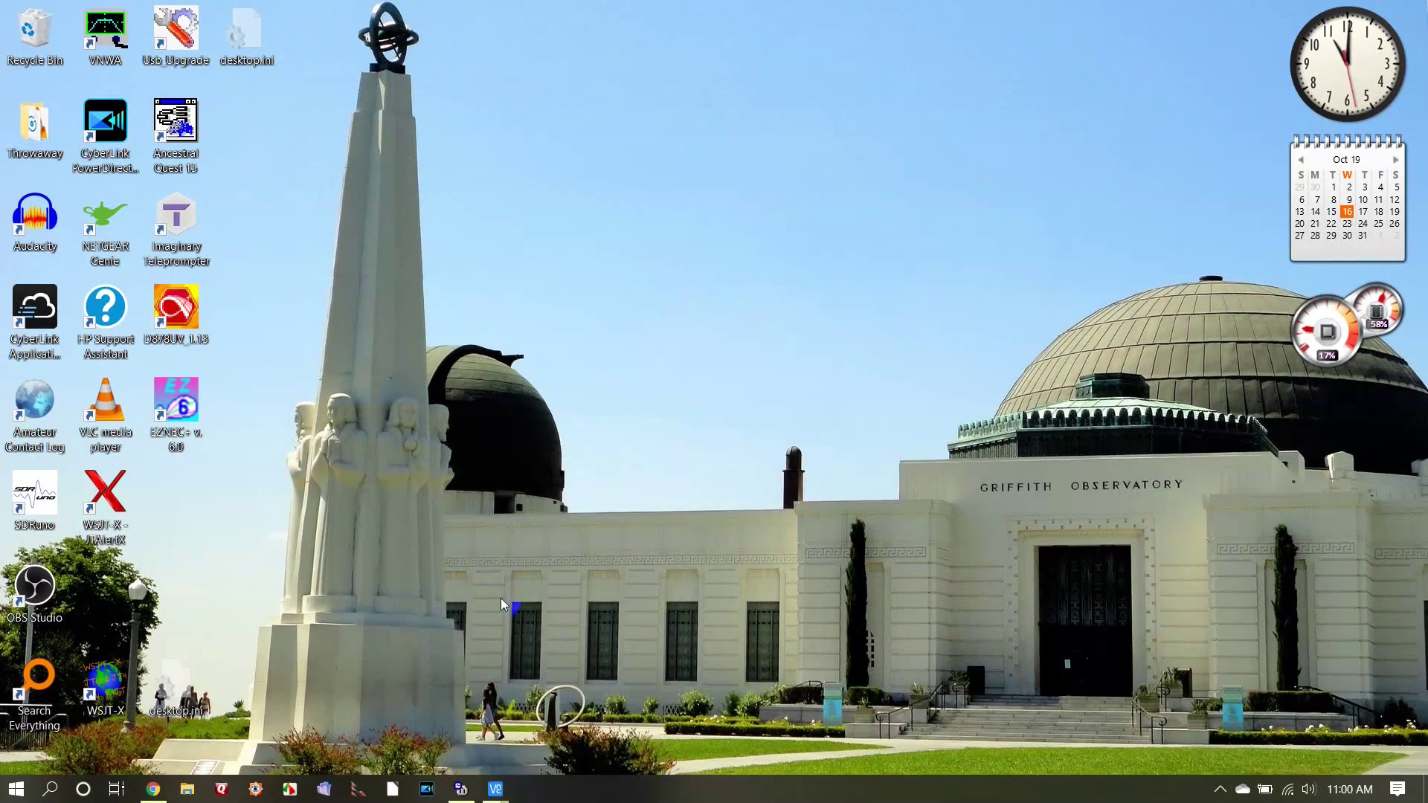
Reconnect the FT-DX5000 in RigPi and show the Tuner page at 7.195.000 LSB.
{"action": "left_click", "coordinate": [151, 793]}
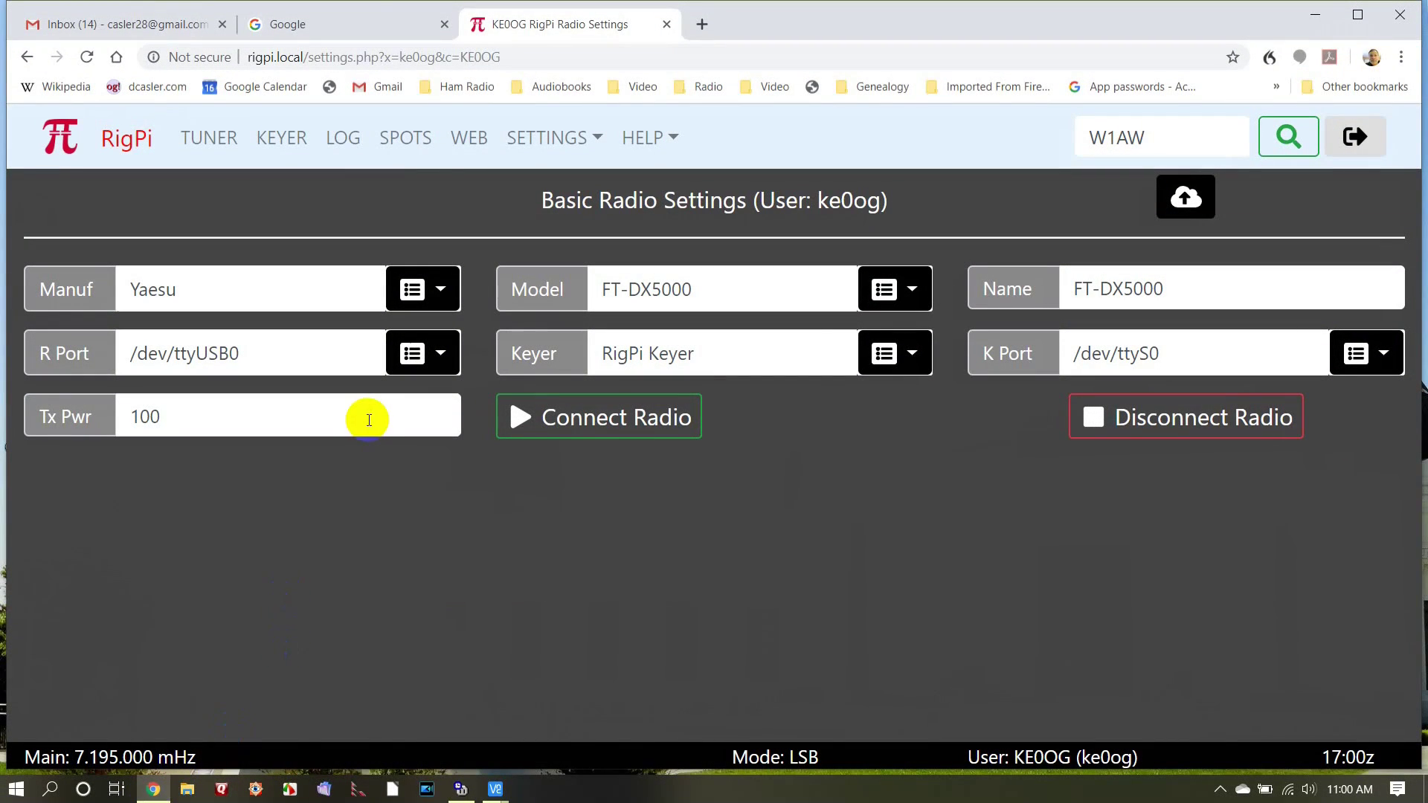
{"action": "left_click", "coordinate": [583, 398]}
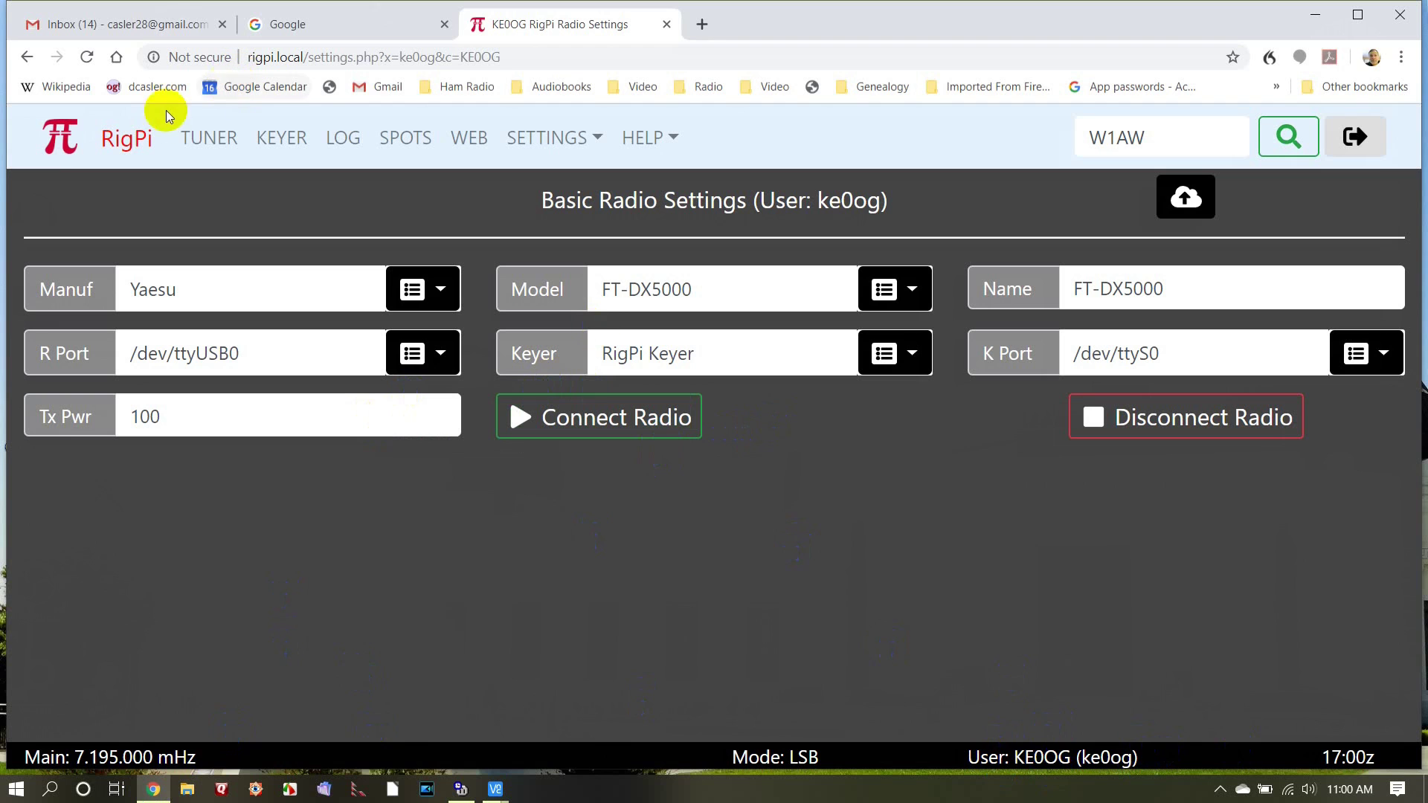
{"action": "left_click", "coordinate": [205, 151]}
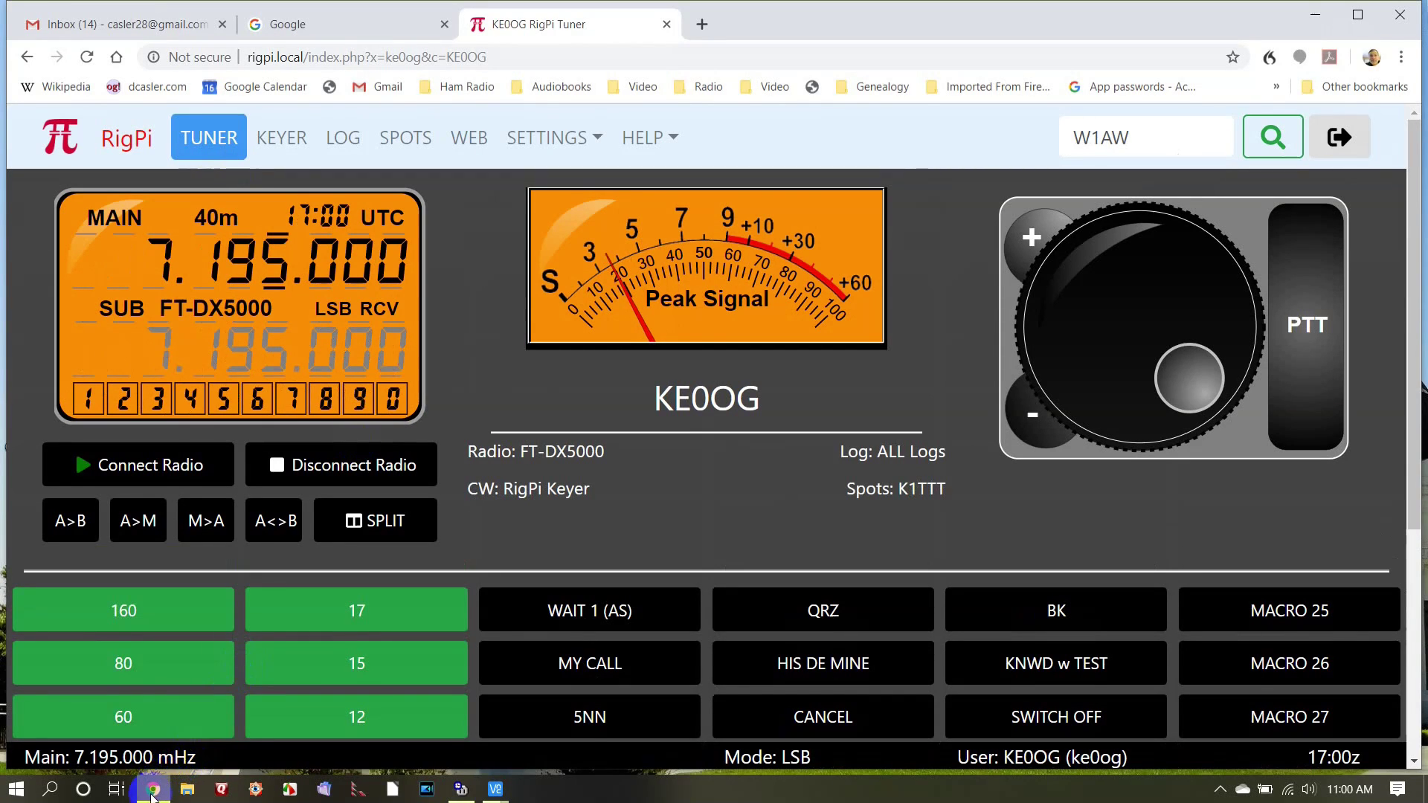
{"action": "mouse_move", "coordinate": [153, 793]}
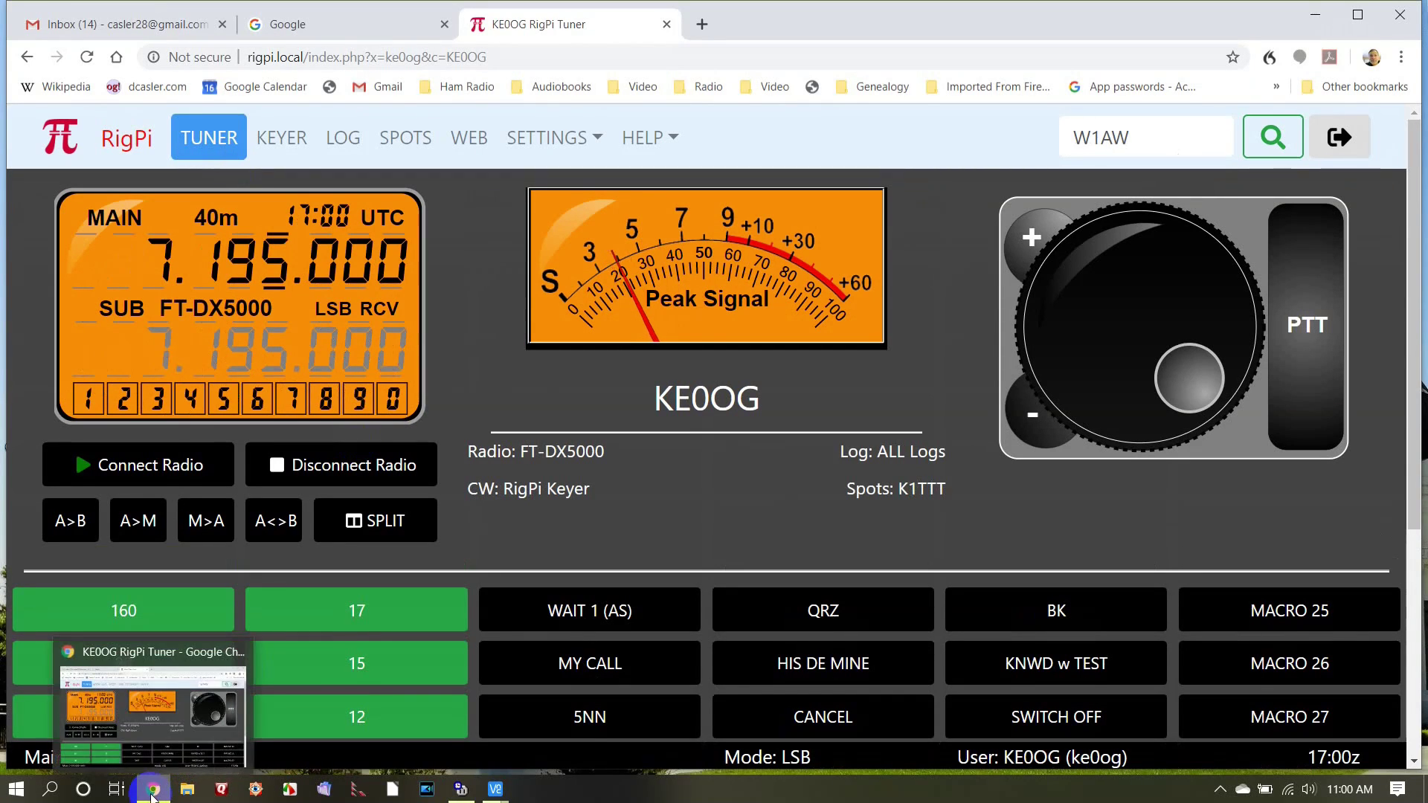
Launch the Mumble client from the Mumble folder in the Start menu.
{"action": "left_click", "coordinate": [16, 790]}
{"action": "left_click", "coordinate": [16, 790]}
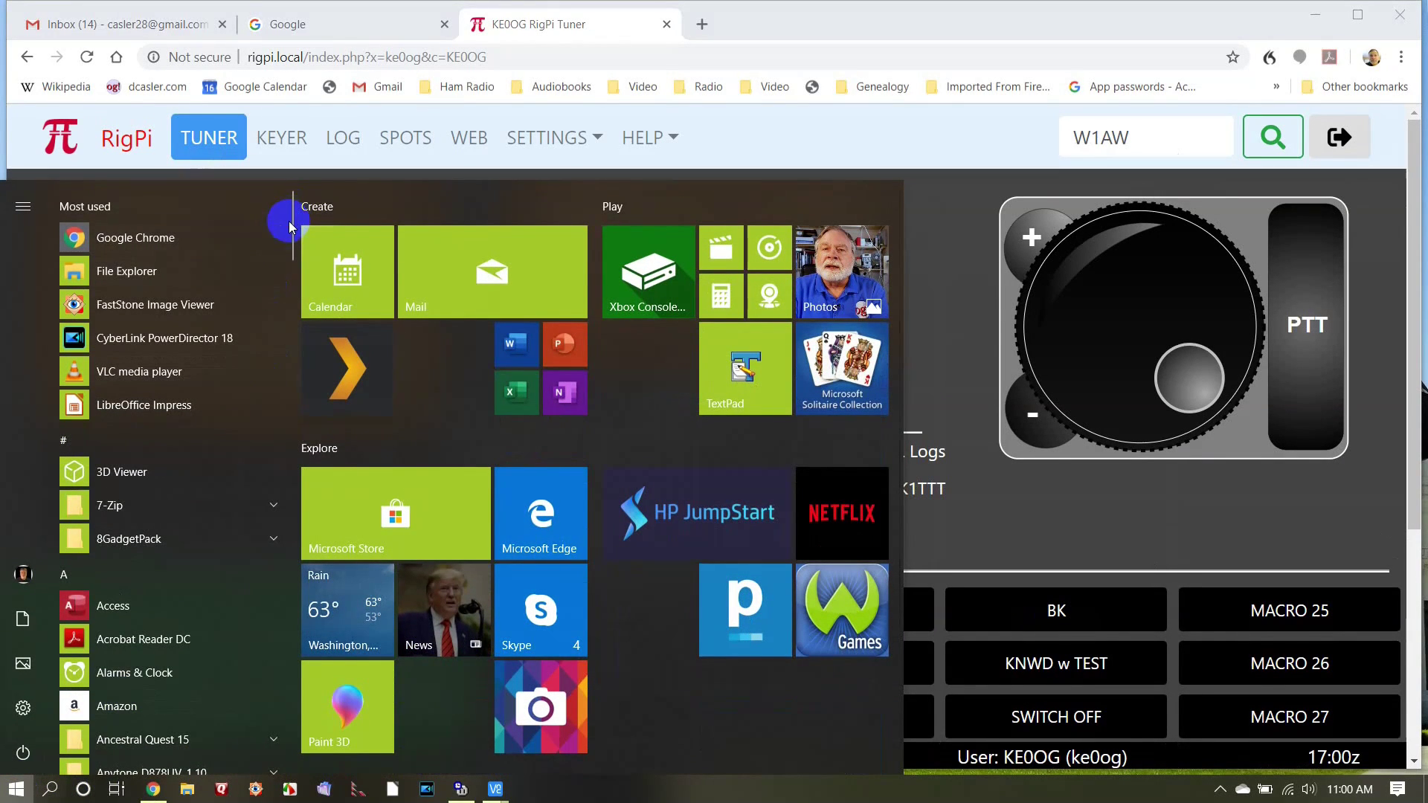
{"action": "left_click_drag", "start_coordinate": [289, 221], "coordinate": [285, 508]}
{"action": "left_click", "coordinate": [179, 450]}
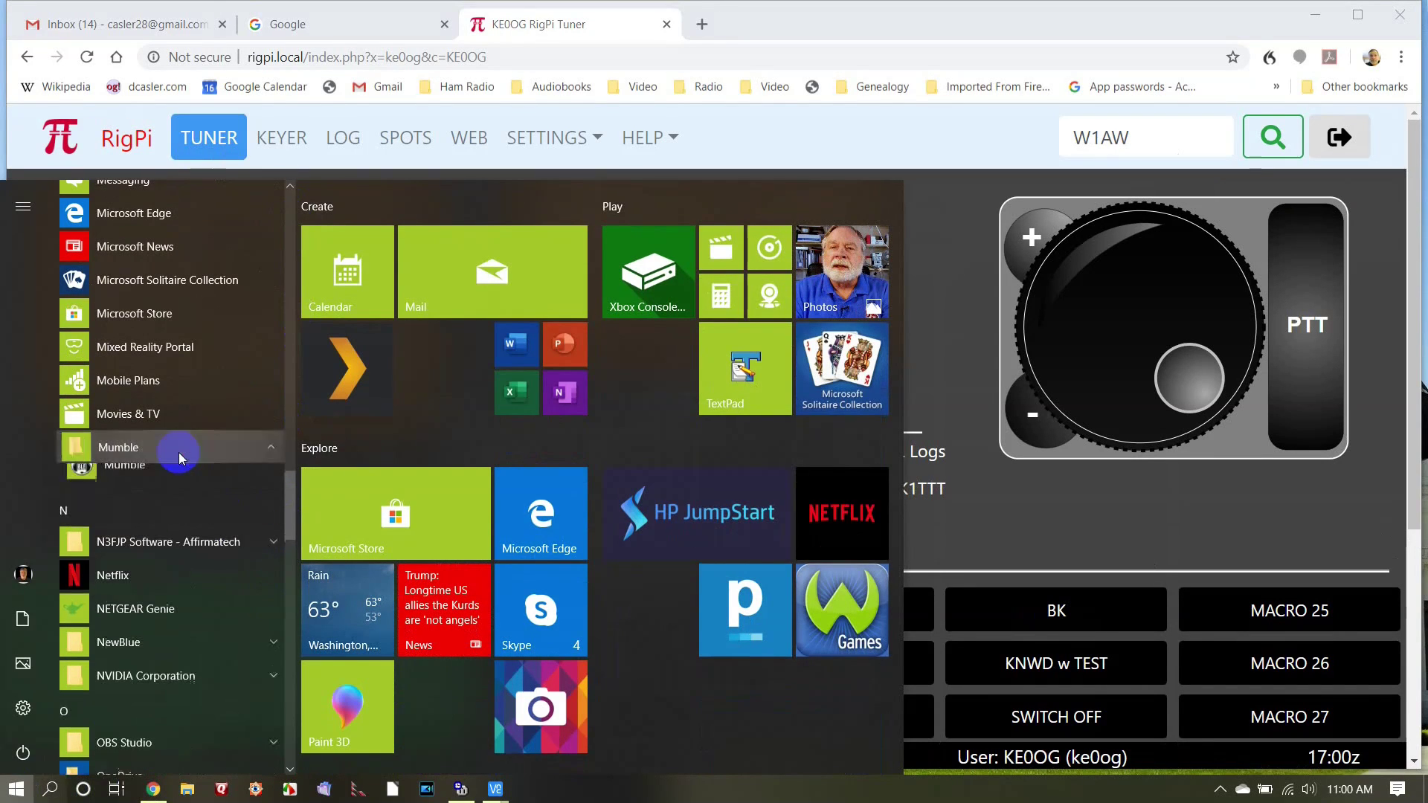
{"action": "left_click", "coordinate": [110, 482]}
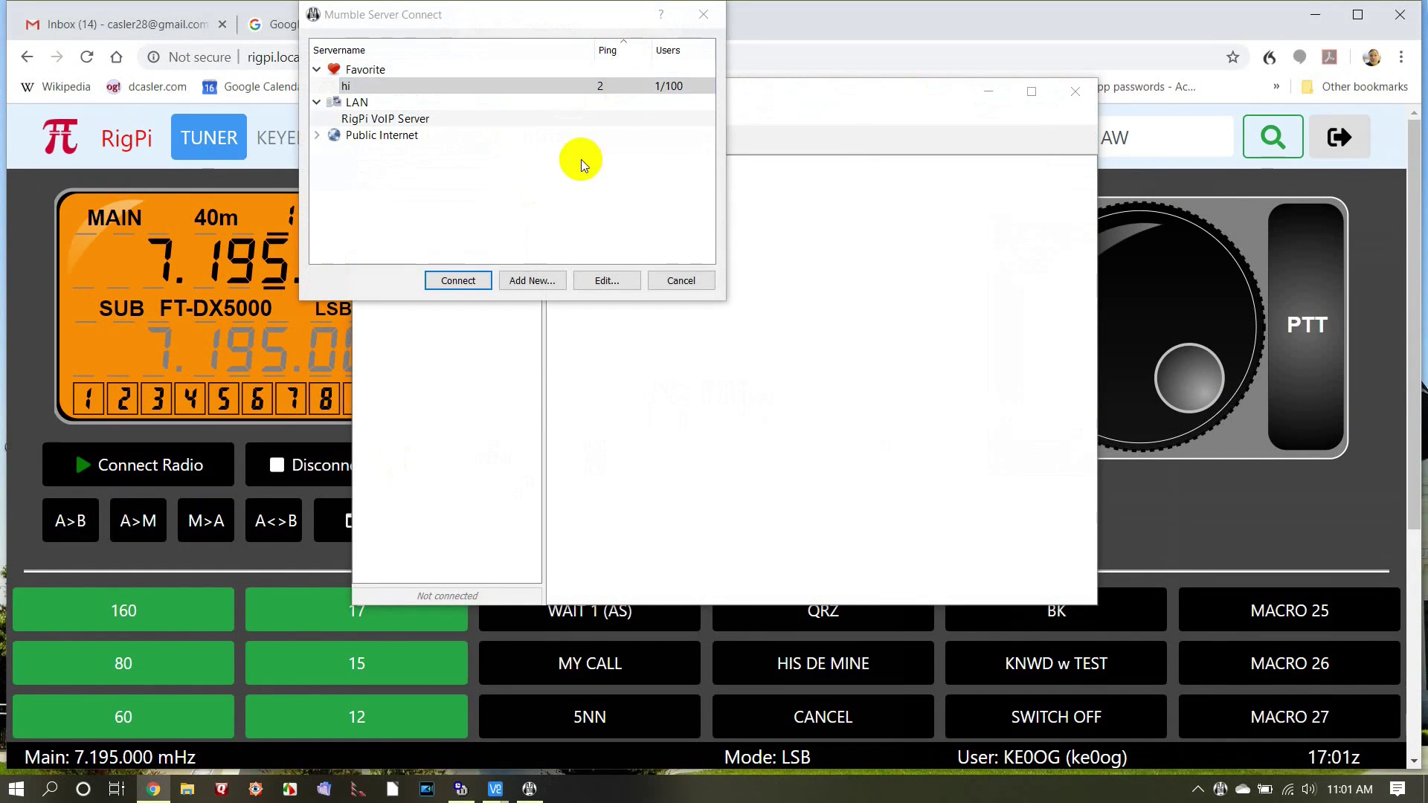
Connect to RigPi VoIP Server at 192.168.1.23 and start a text message to user pi.
{"action": "left_click", "coordinate": [458, 283]}
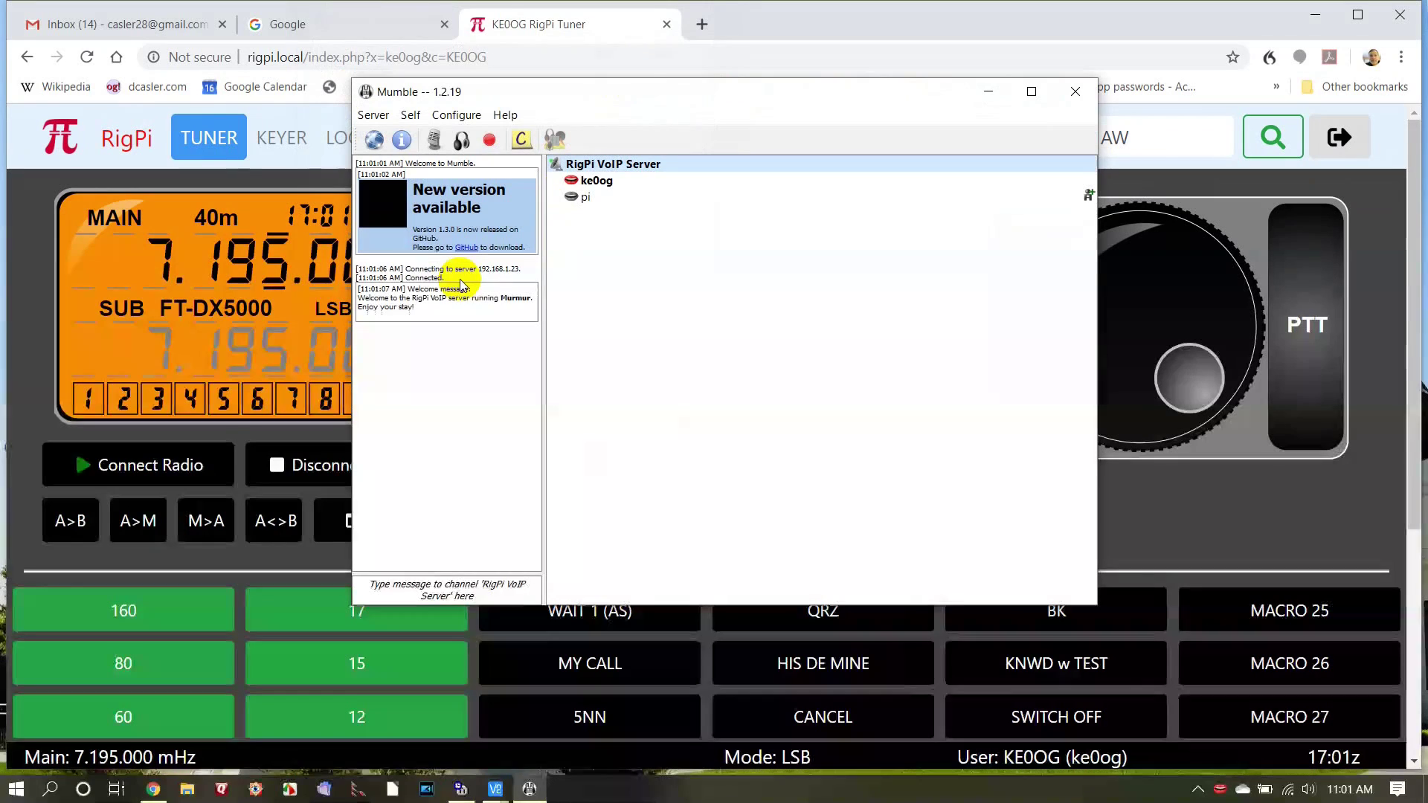
{"action": "left_click", "coordinate": [594, 183]}
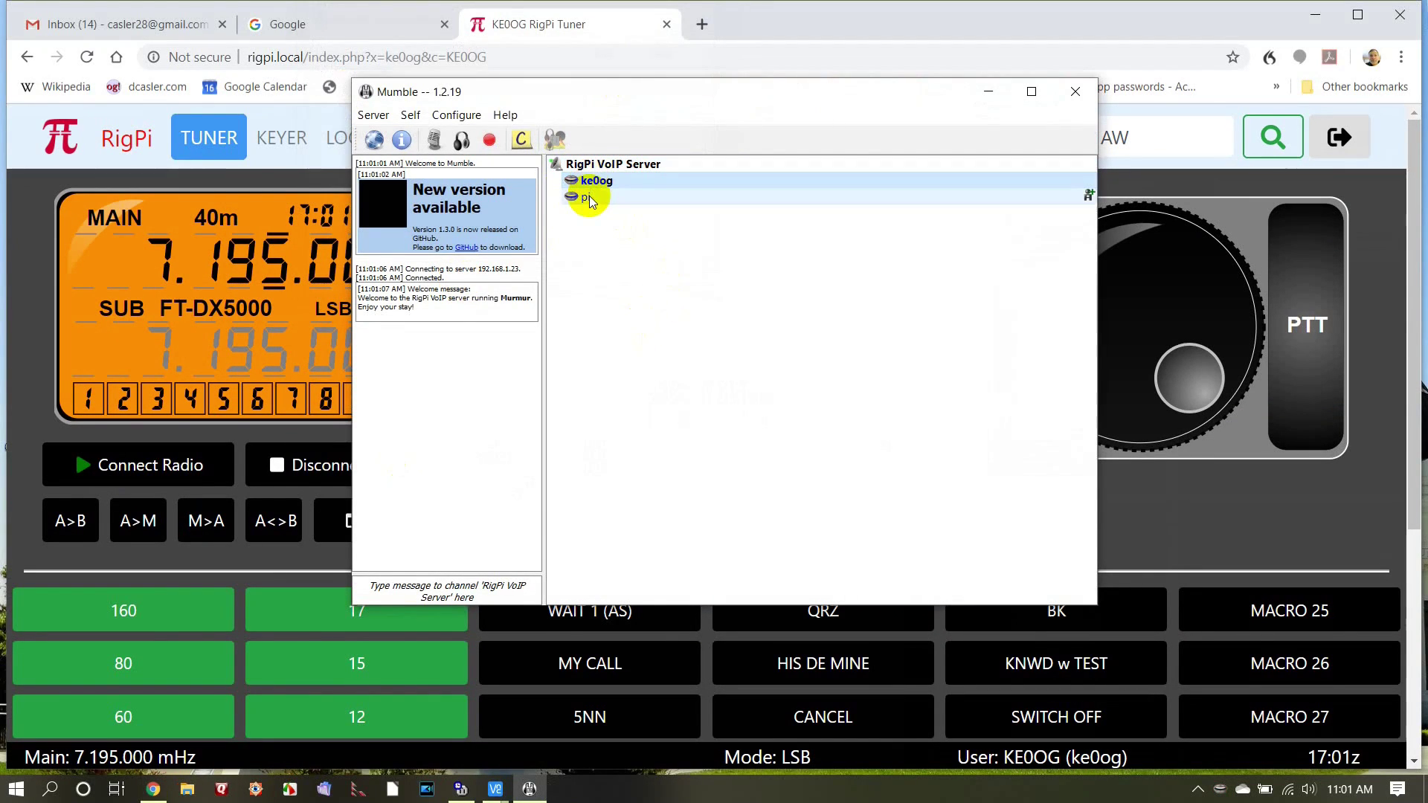
{"action": "left_click", "coordinate": [588, 198]}
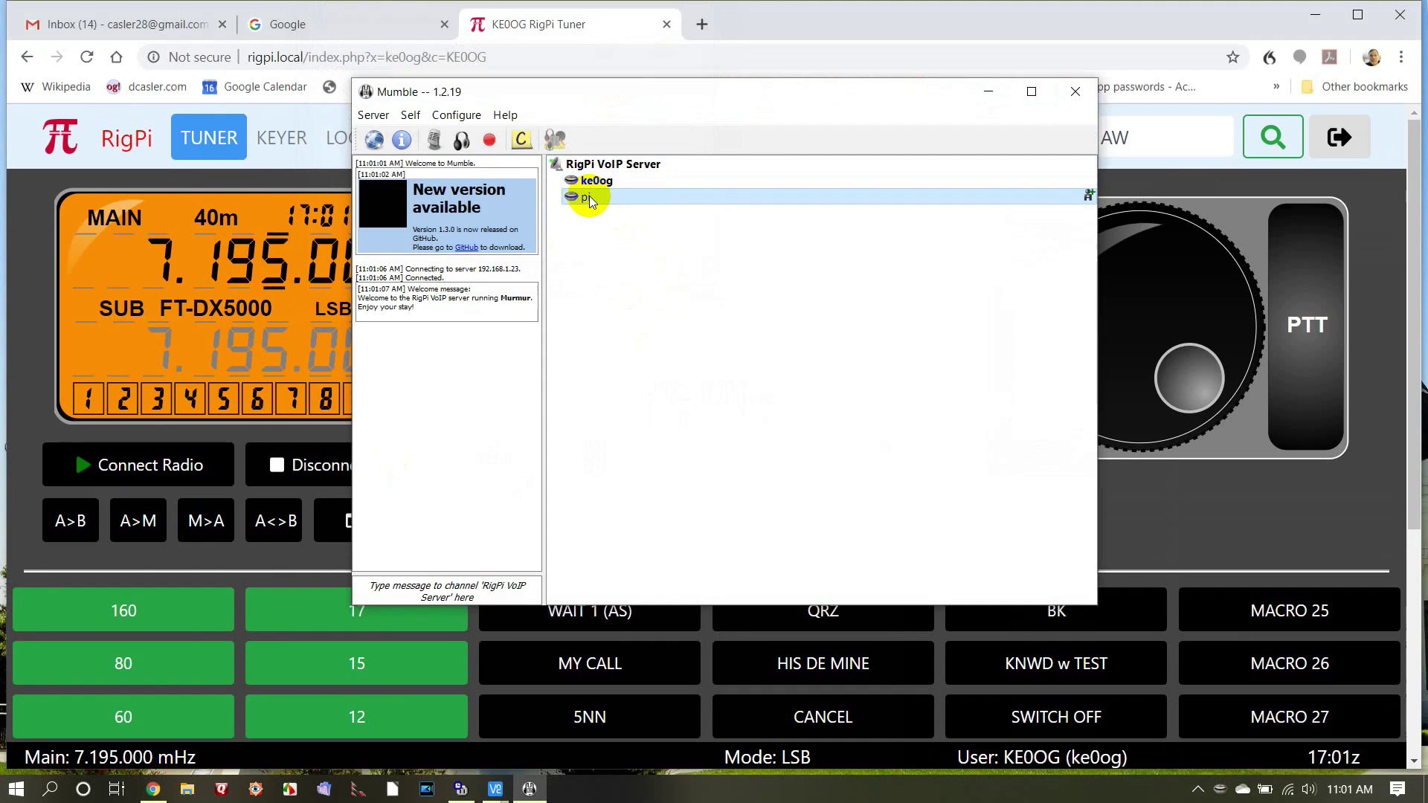
{"action": "double_click", "coordinate": [588, 197]}
Cancel the message to pi and review Mumble's Audio Input and Audio Output settings.
{"action": "left_click", "coordinate": [824, 447]}
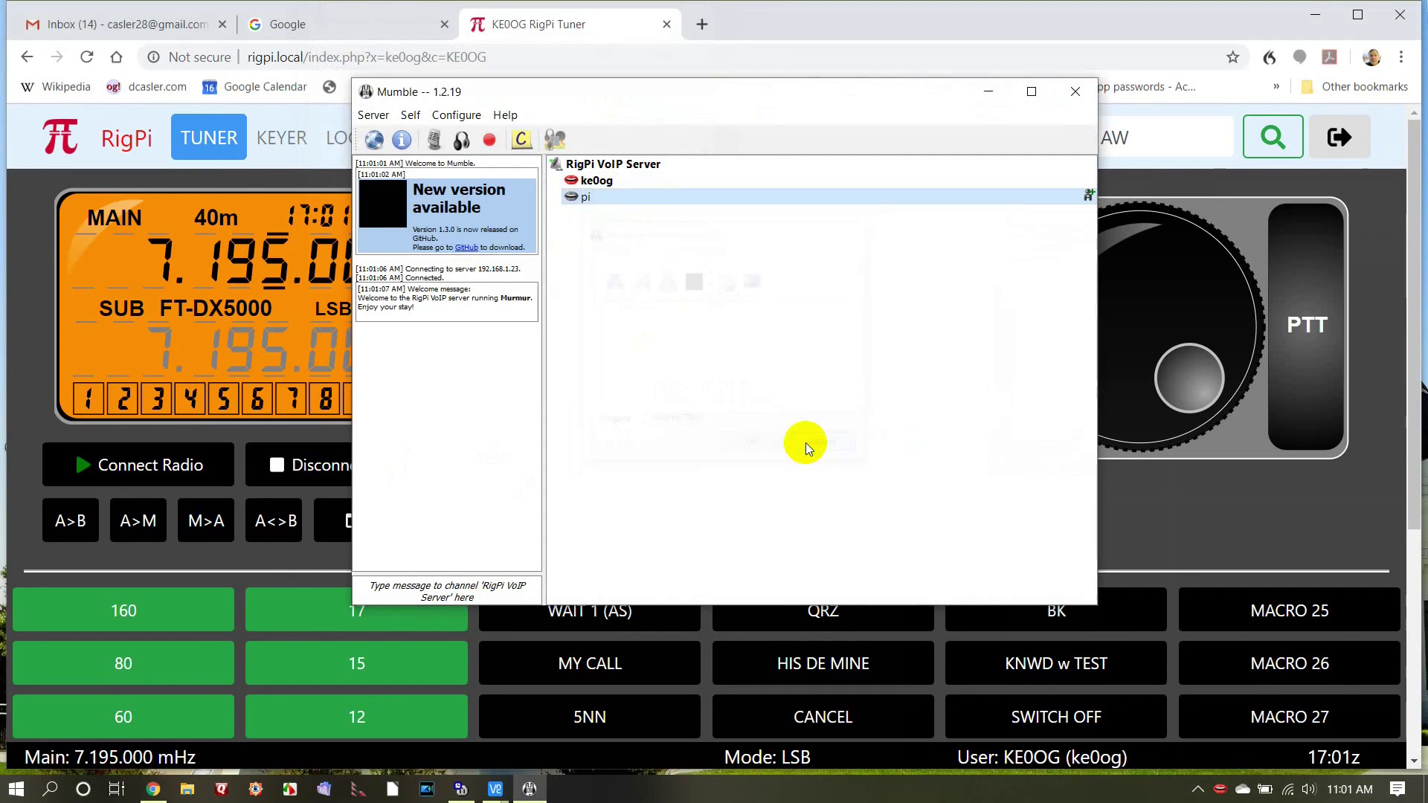
{"action": "left_click", "coordinate": [374, 116]}
{"action": "mouse_move", "coordinate": [412, 118]}
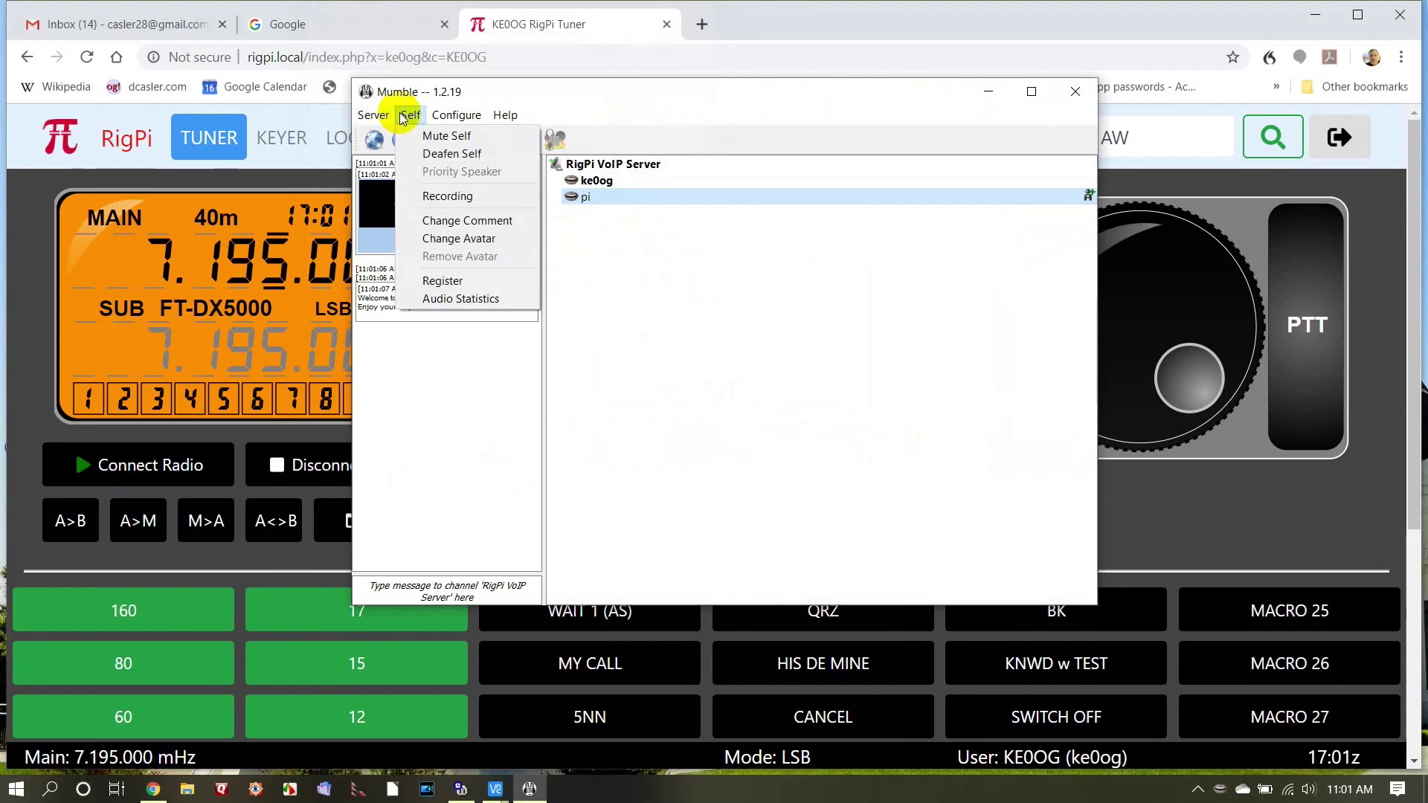
{"action": "mouse_move", "coordinate": [457, 115]}
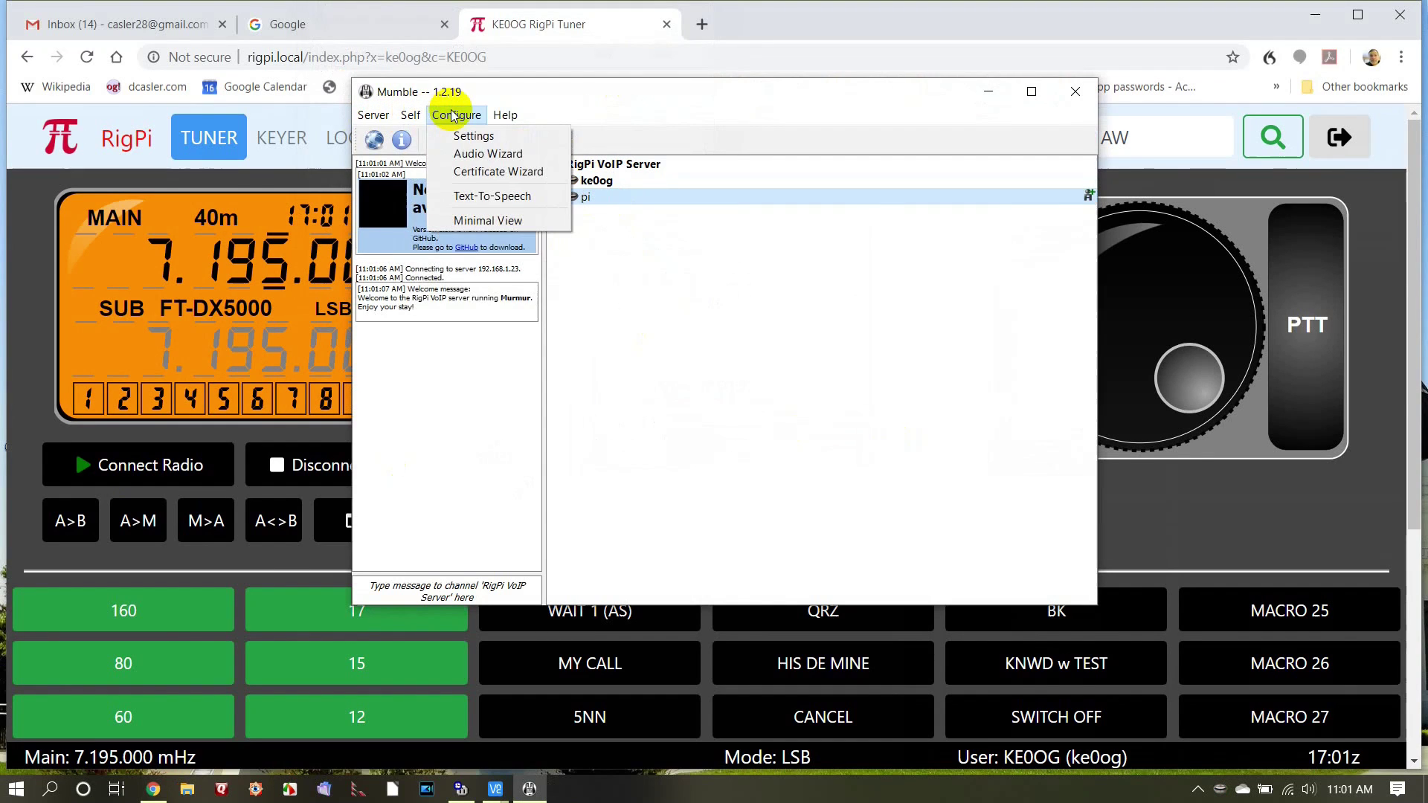
{"action": "left_click", "coordinate": [465, 140]}
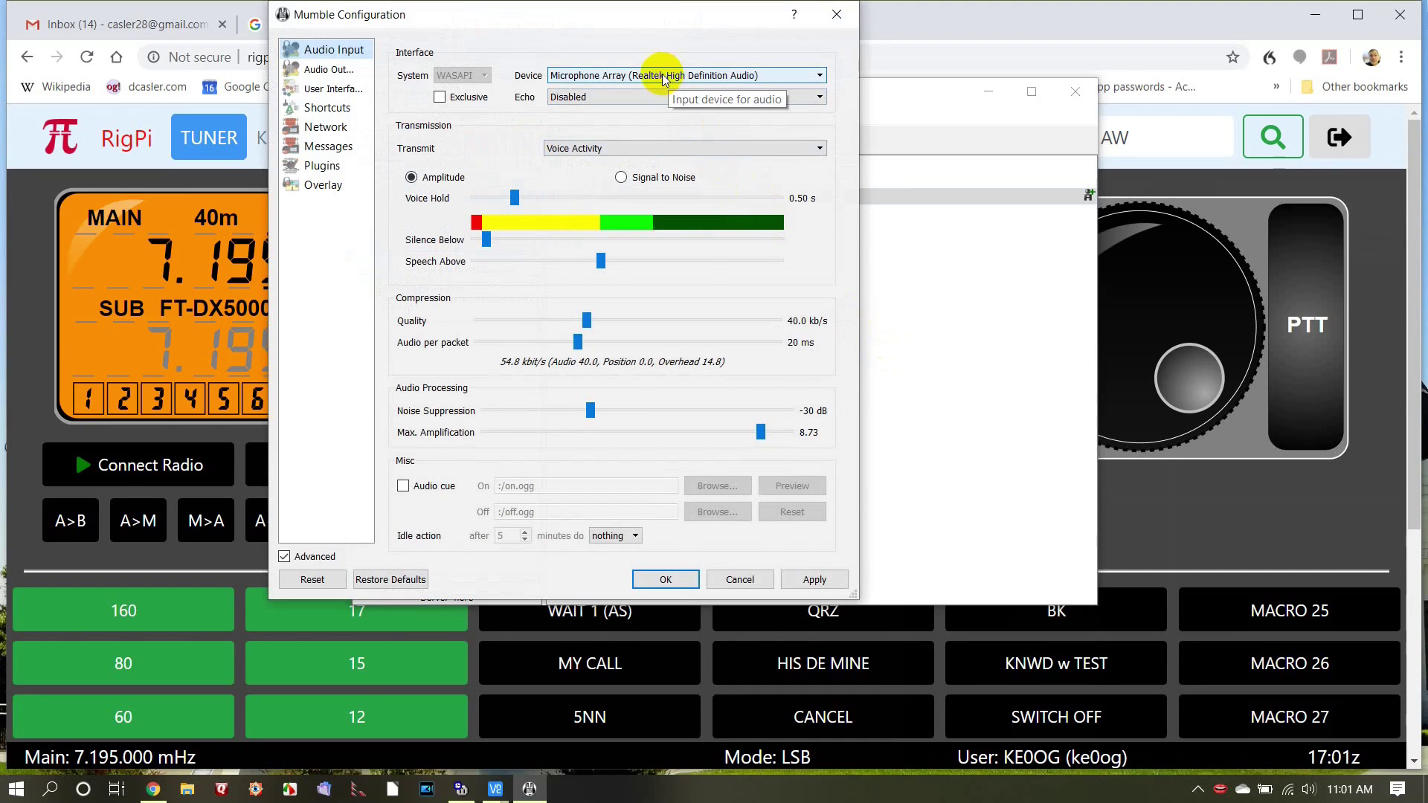
{"action": "left_click", "coordinate": [330, 71]}
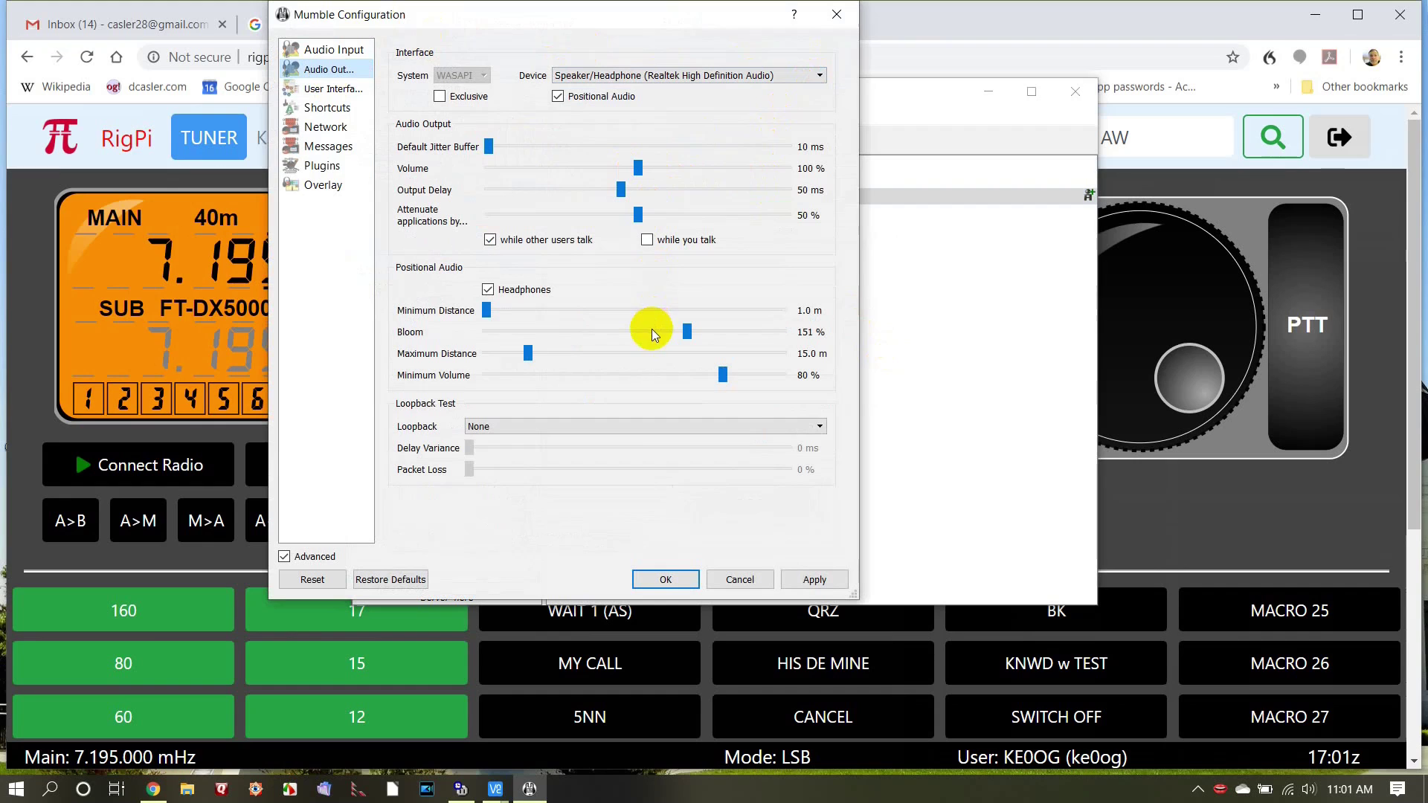
Apply the Microphone Array / Speaker-Headphone audio settings, then key the FT-DX5000 to transmit.
{"action": "left_click", "coordinate": [814, 579]}
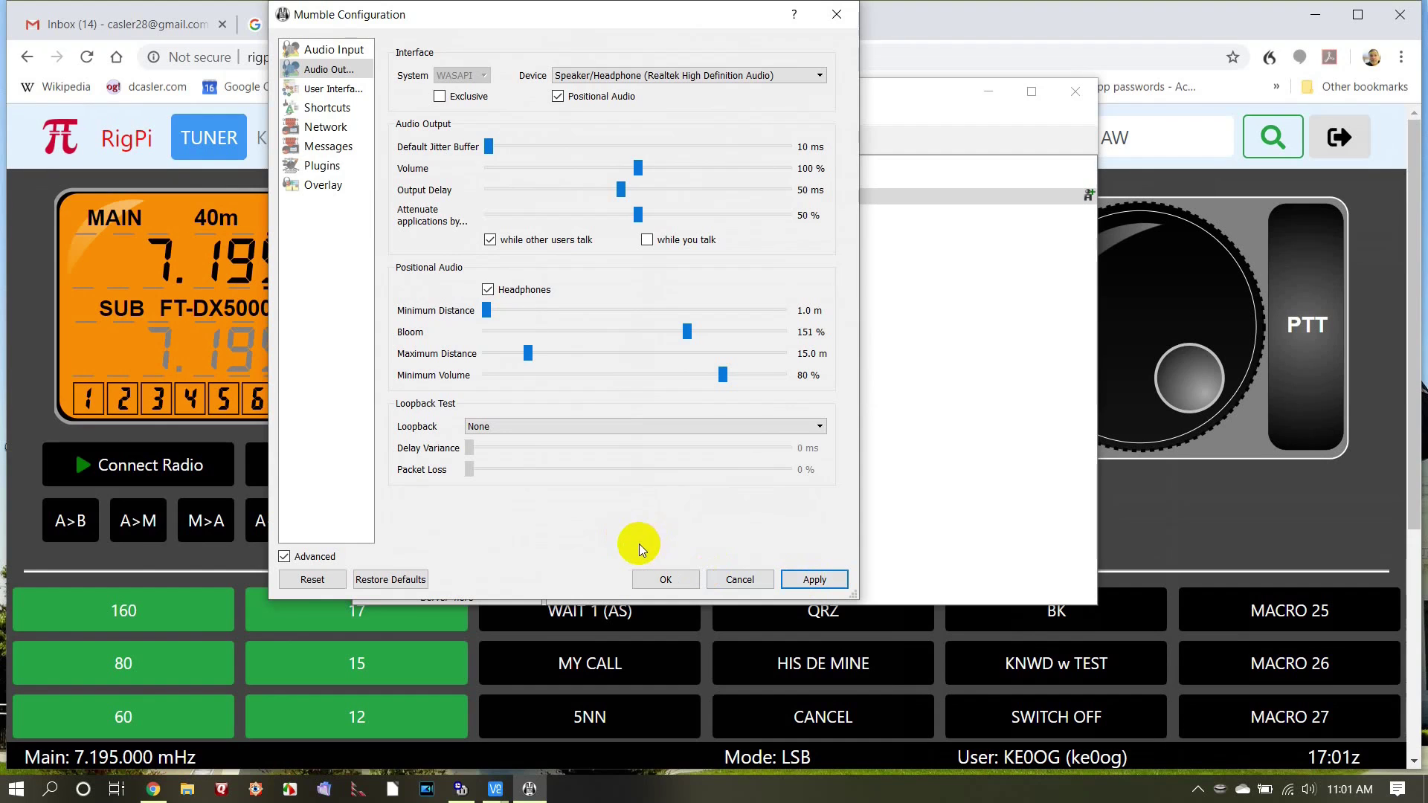
{"action": "left_click", "coordinate": [707, 616]}
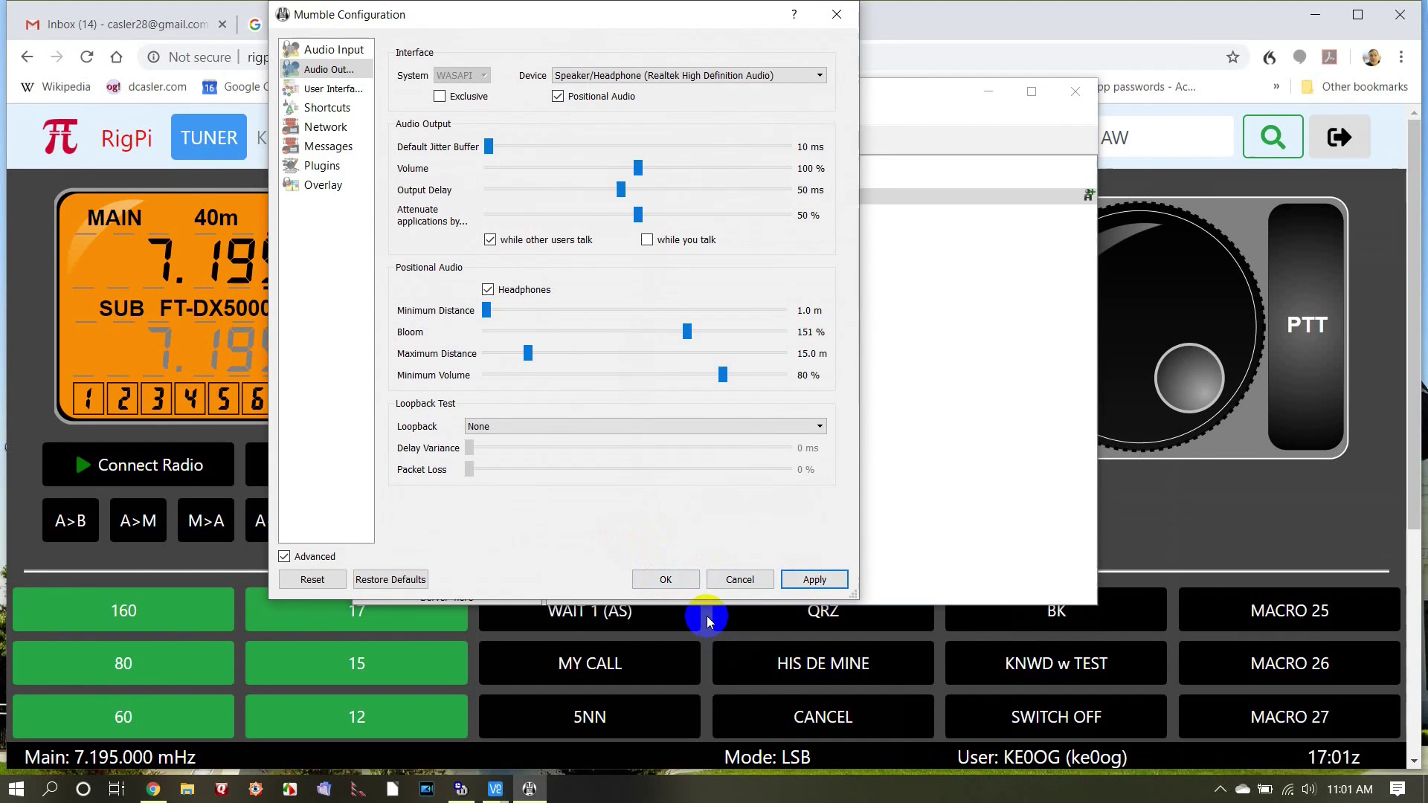
{"action": "left_click", "coordinate": [666, 579]}
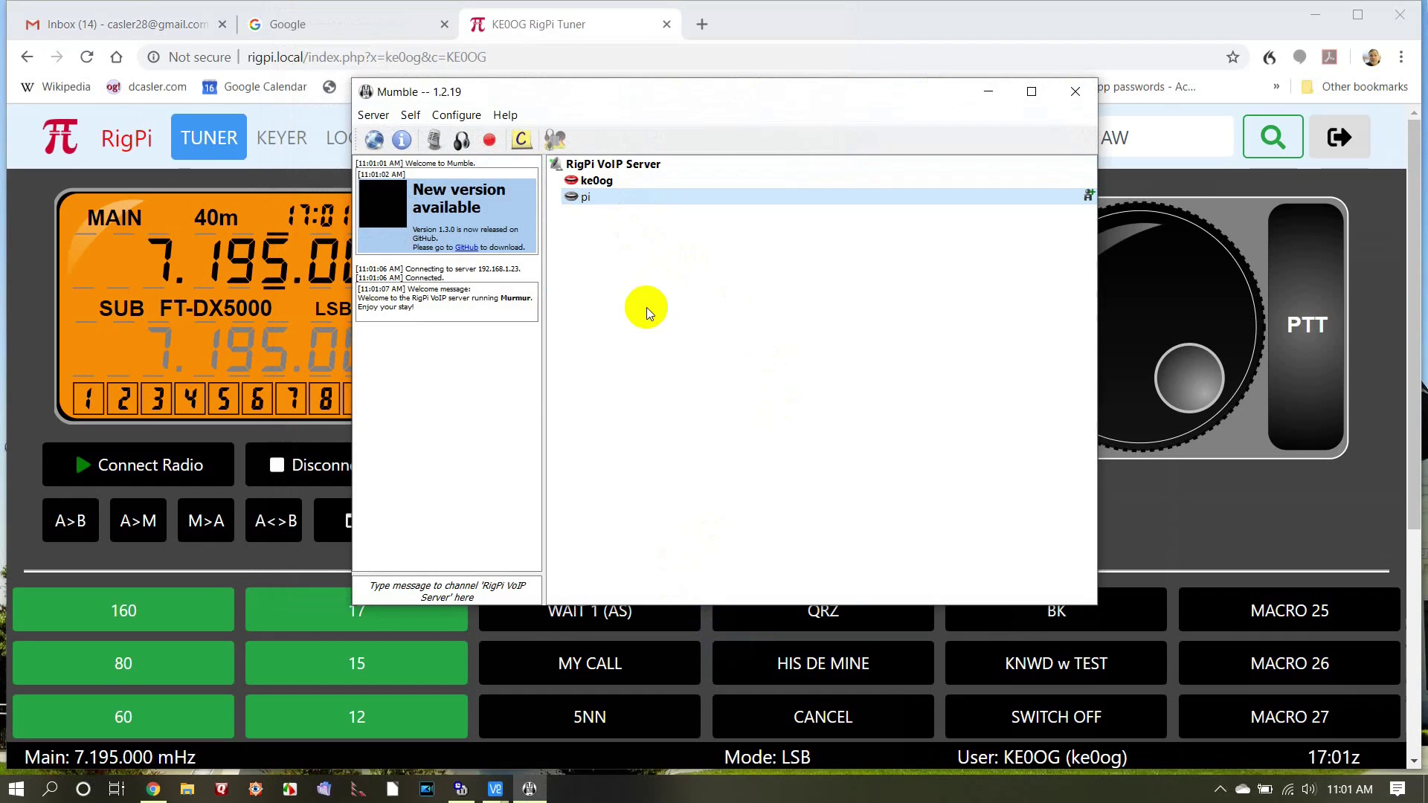
{"action": "left_click", "coordinate": [1292, 301]}
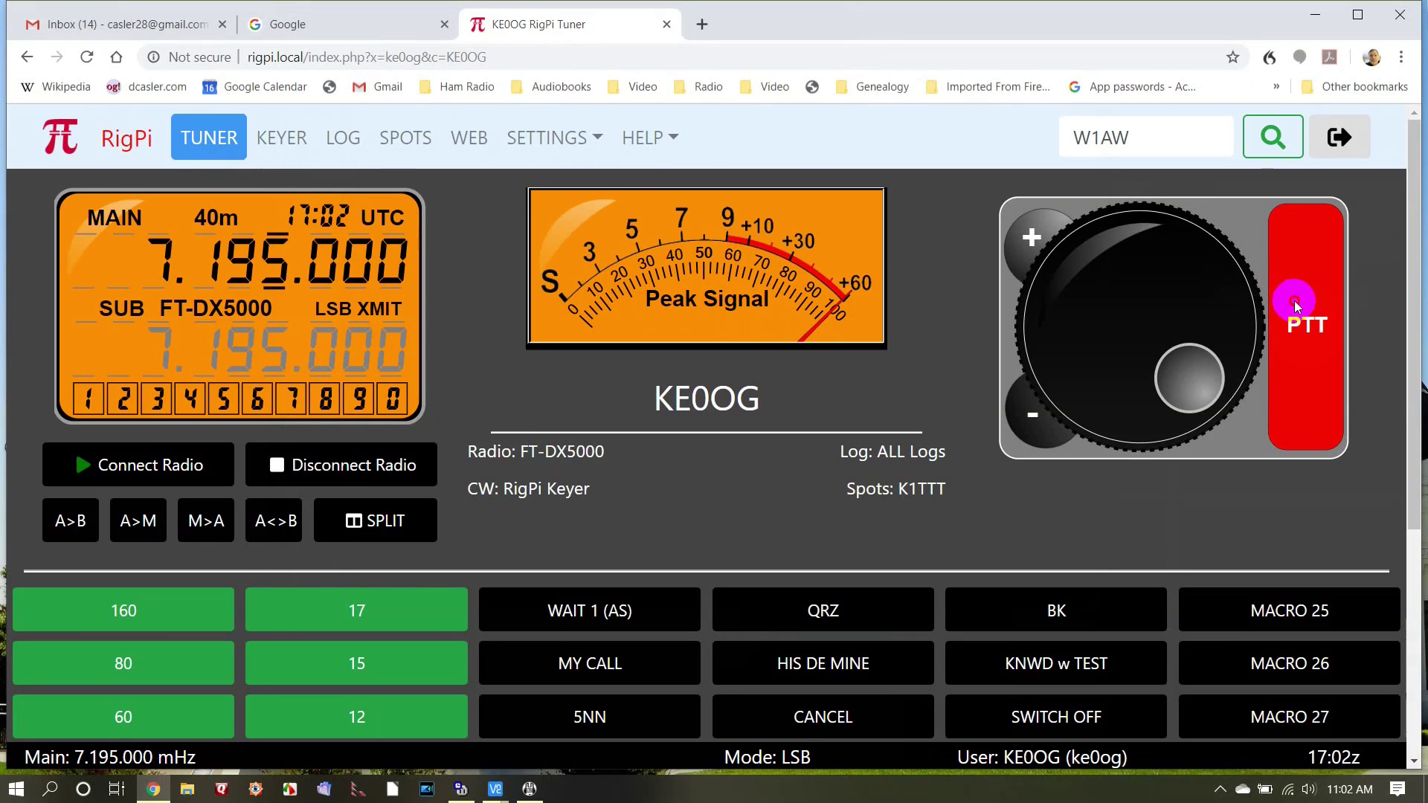
{"action": "left_click", "coordinate": [1295, 305]}
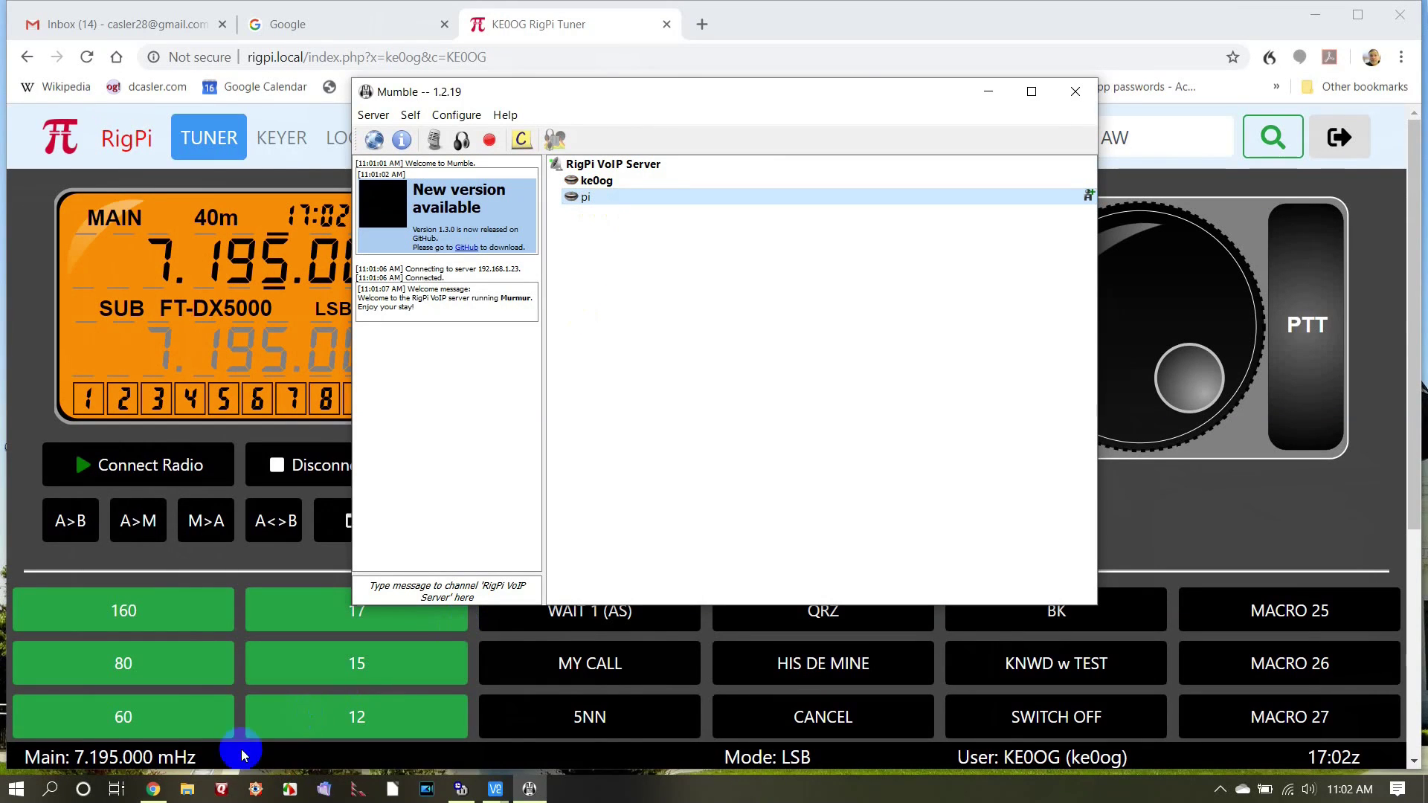
Bring the Raspberry Pi VNC desktop forward and select user ke0og in Mumble.
{"action": "left_click", "coordinate": [496, 790]}
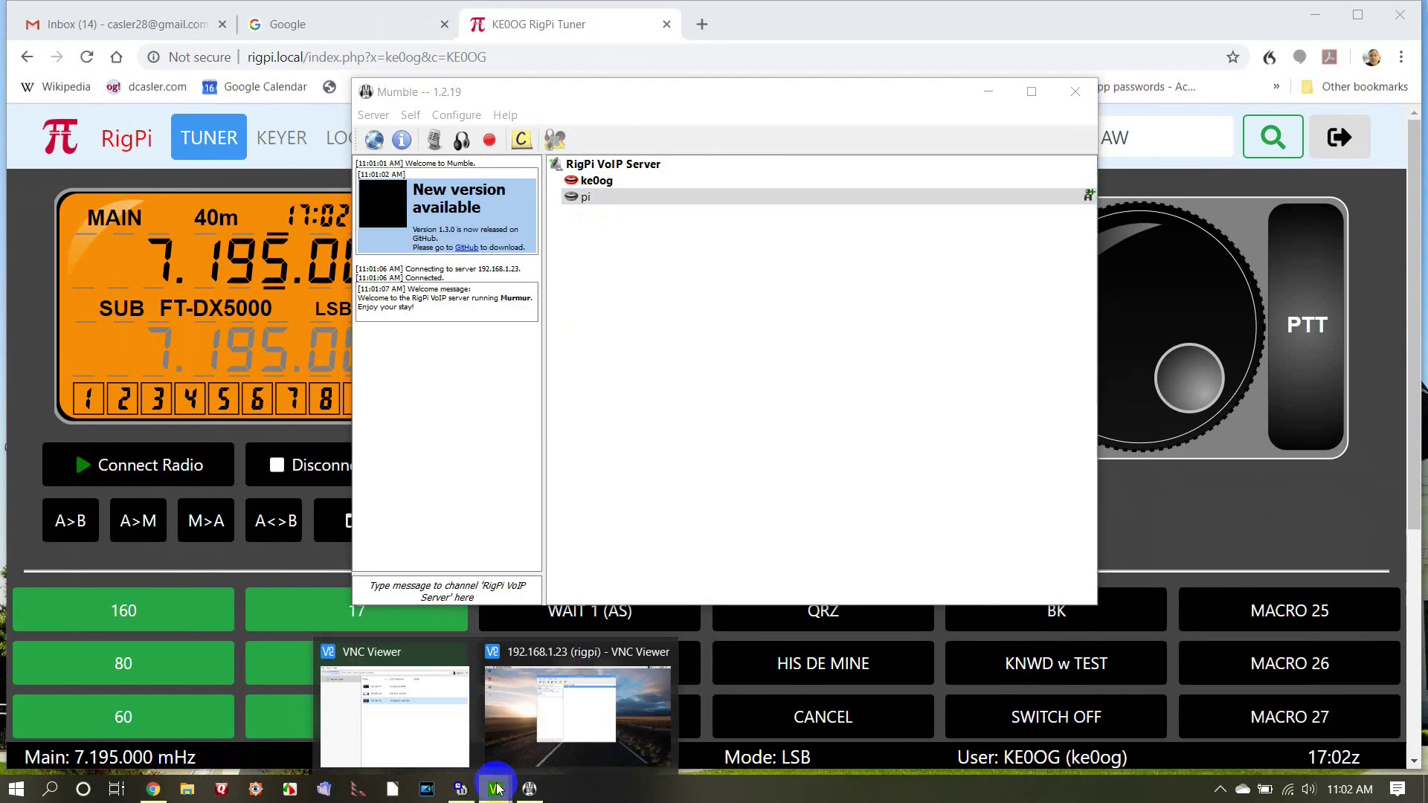
{"action": "left_click", "coordinate": [503, 741]}
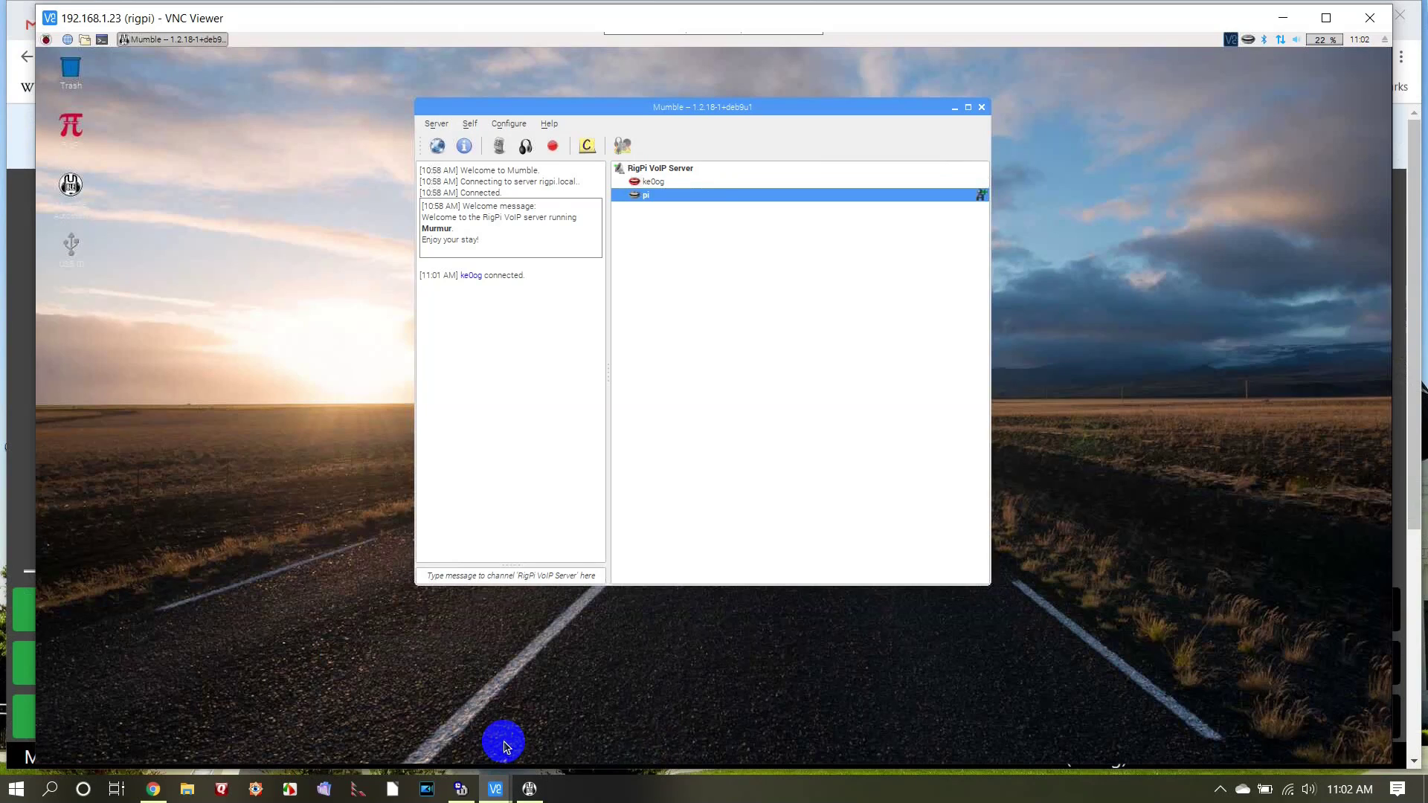
{"action": "left_click", "coordinate": [654, 183]}
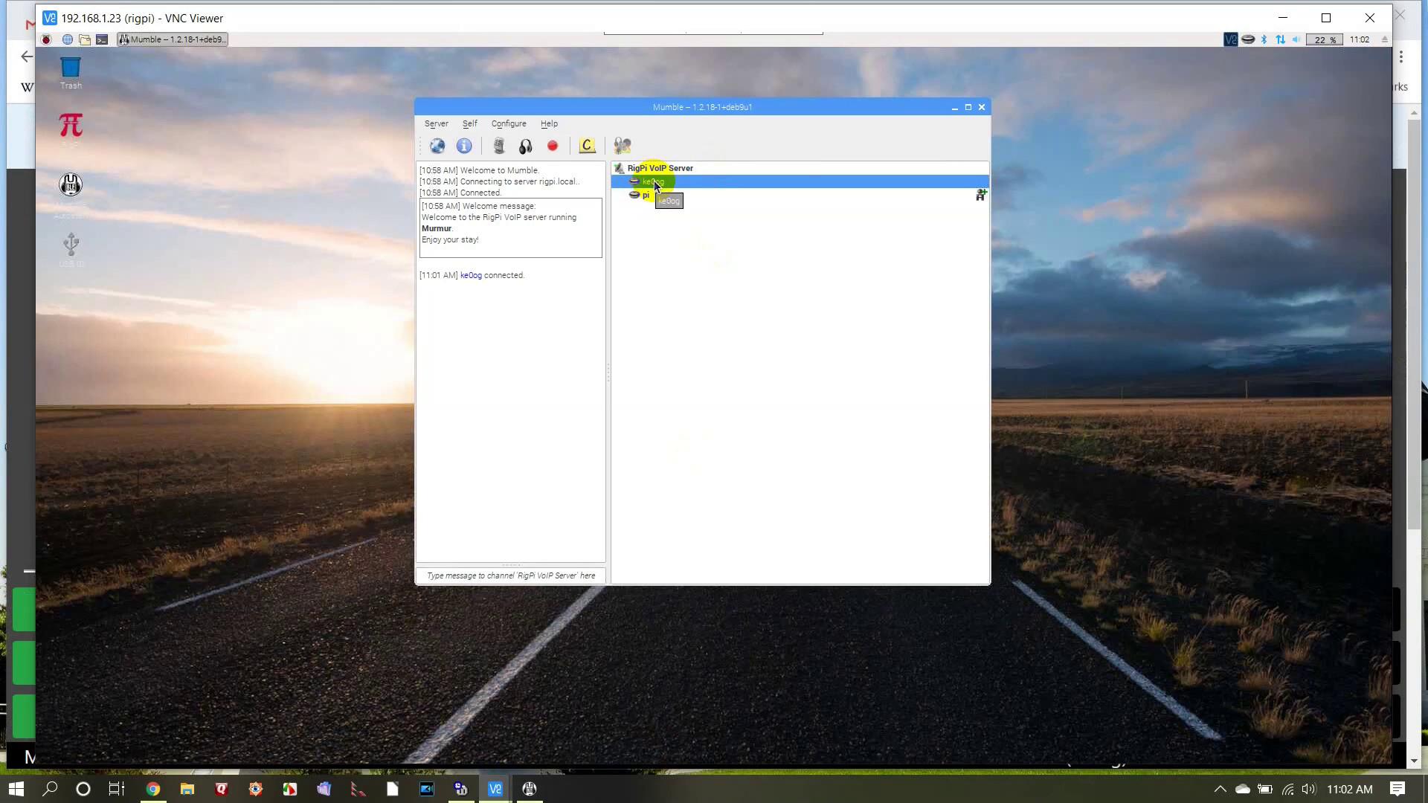
Set the Pi Mumble's Audio Input transmit mode to Continuous and save the settings.
{"action": "left_click", "coordinate": [509, 123]}
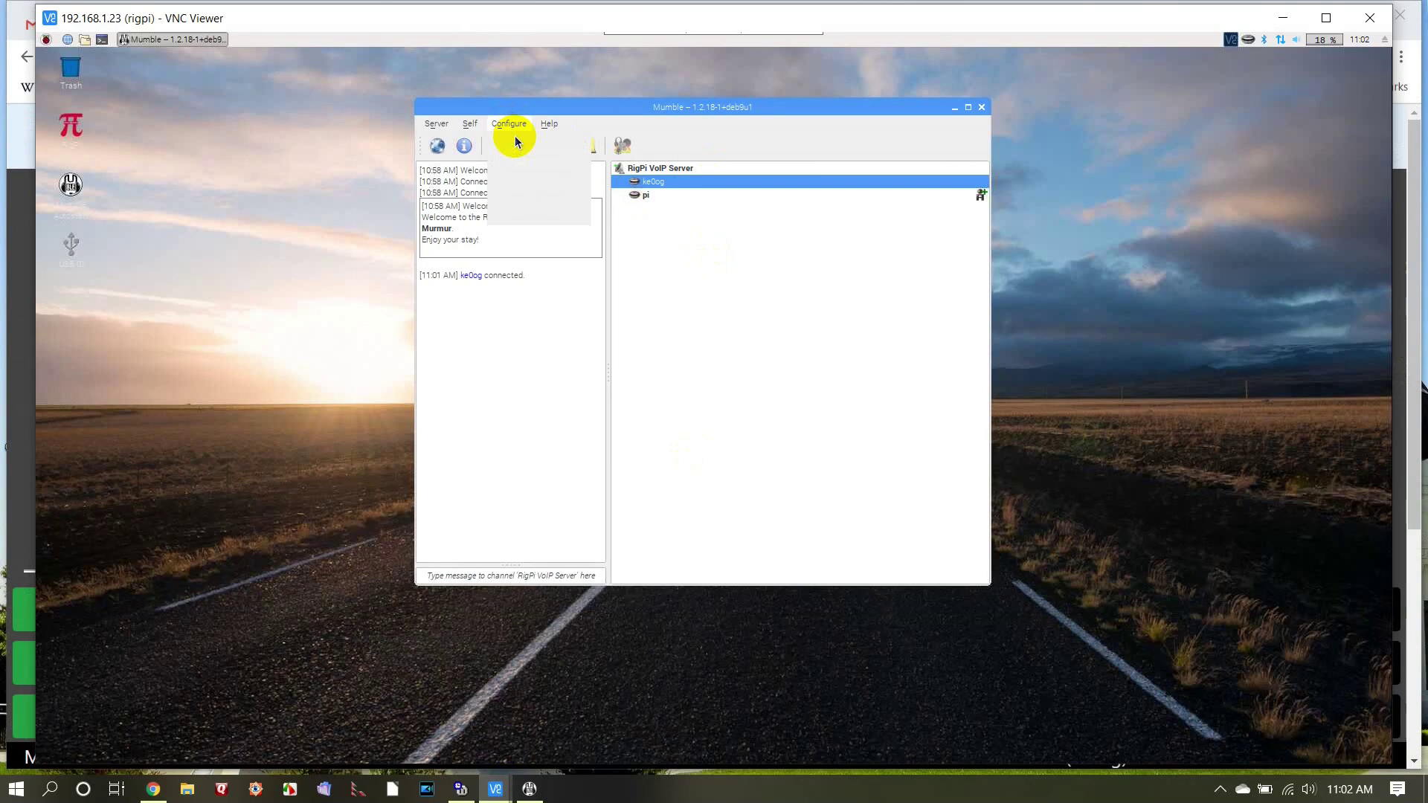
{"action": "left_click", "coordinate": [515, 136]}
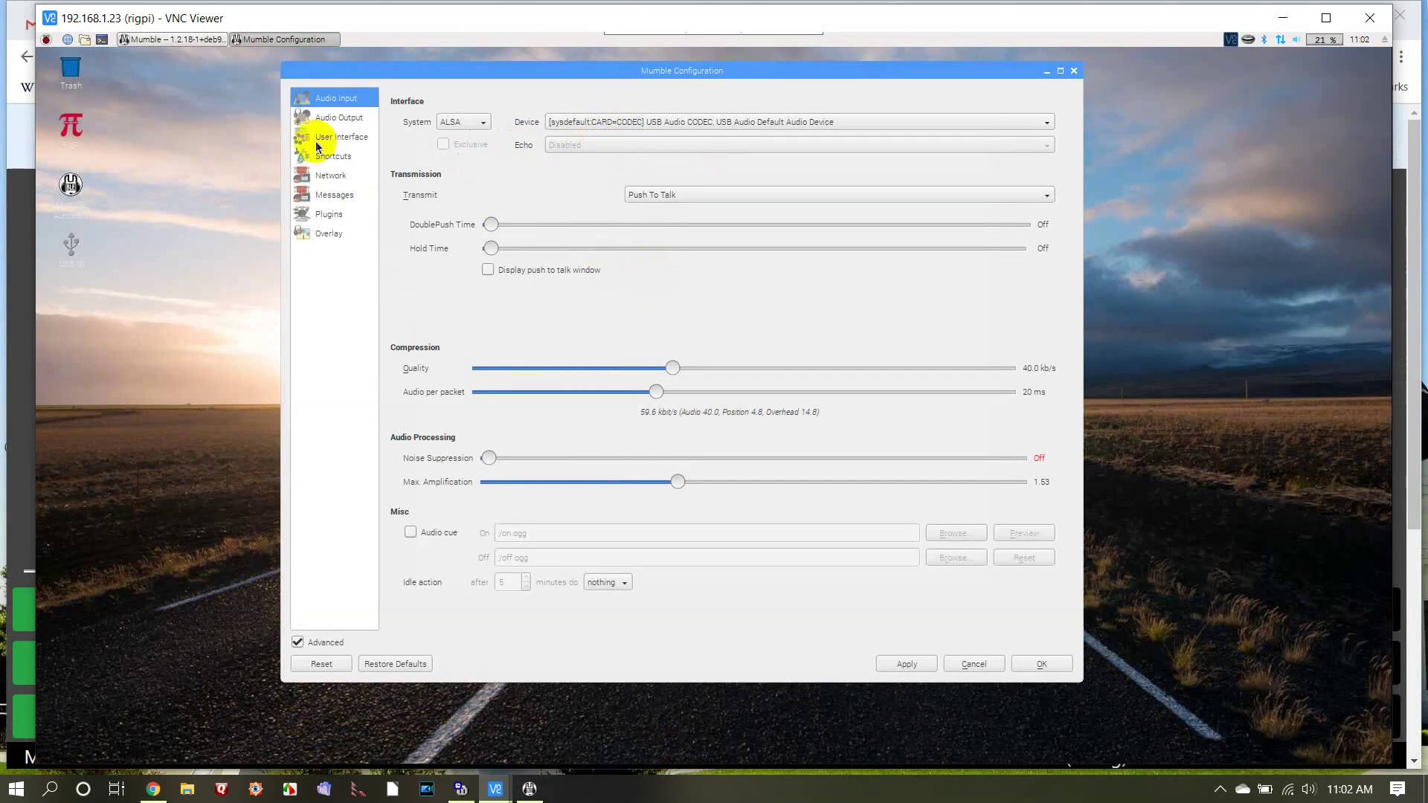
{"action": "left_click", "coordinate": [327, 119]}
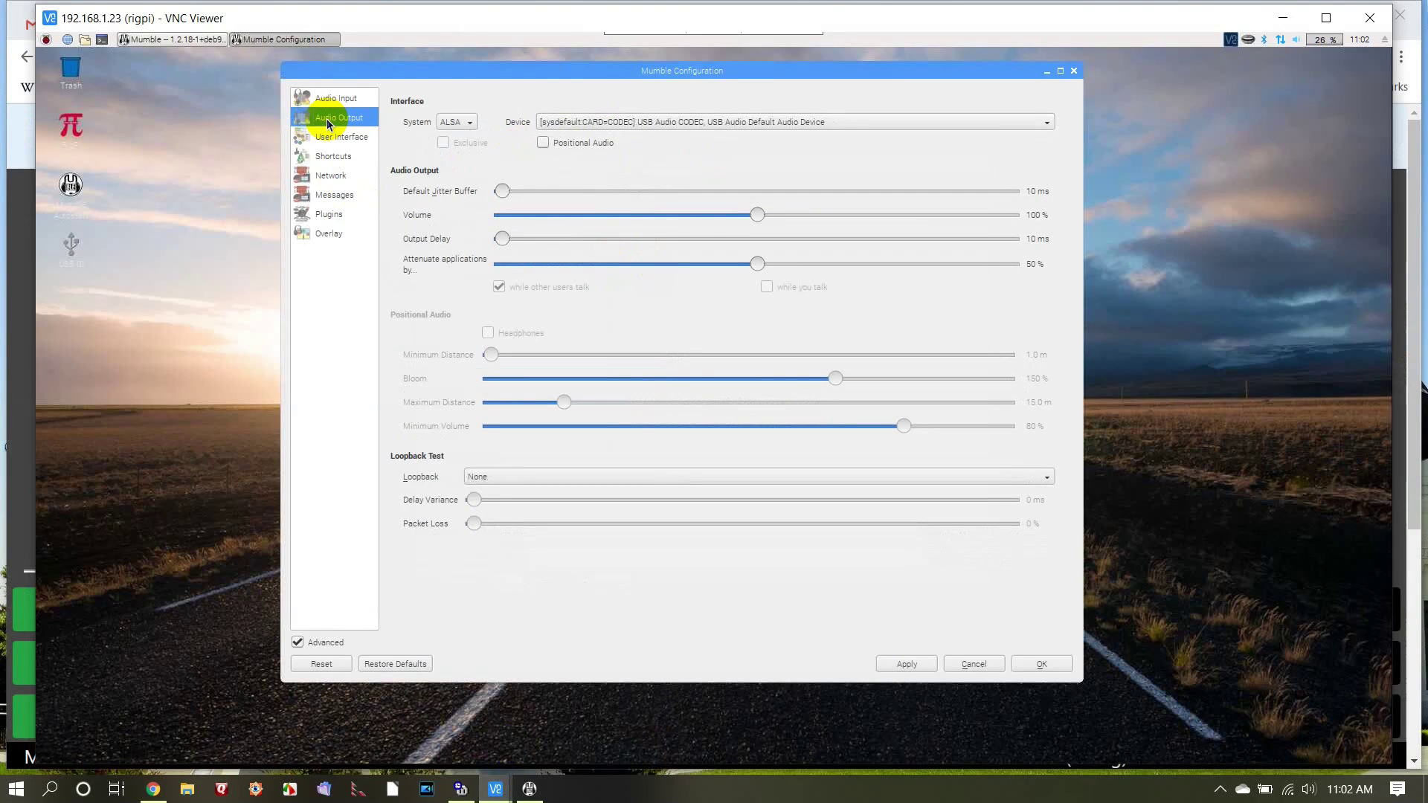
{"action": "left_click", "coordinate": [333, 100]}
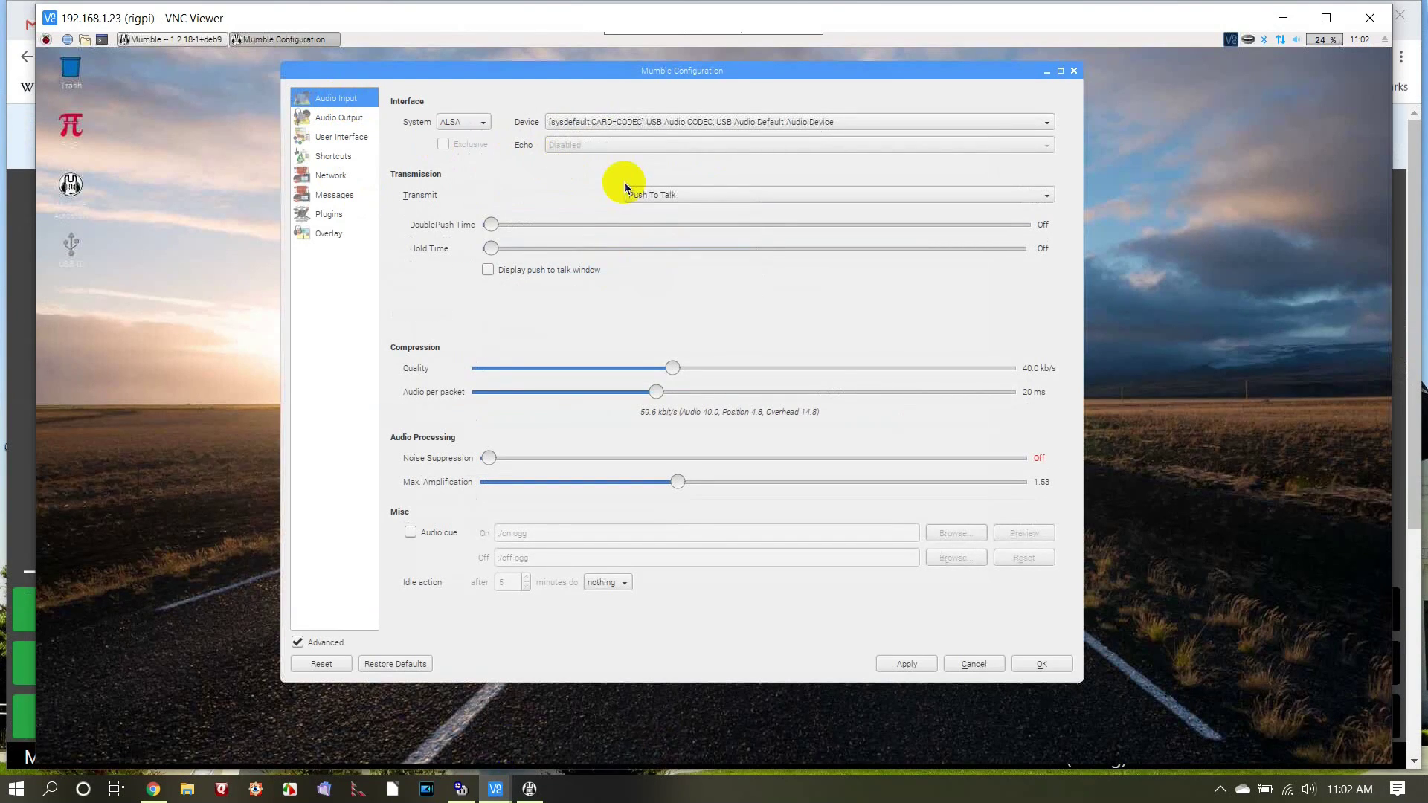
{"action": "left_click", "coordinate": [639, 195]}
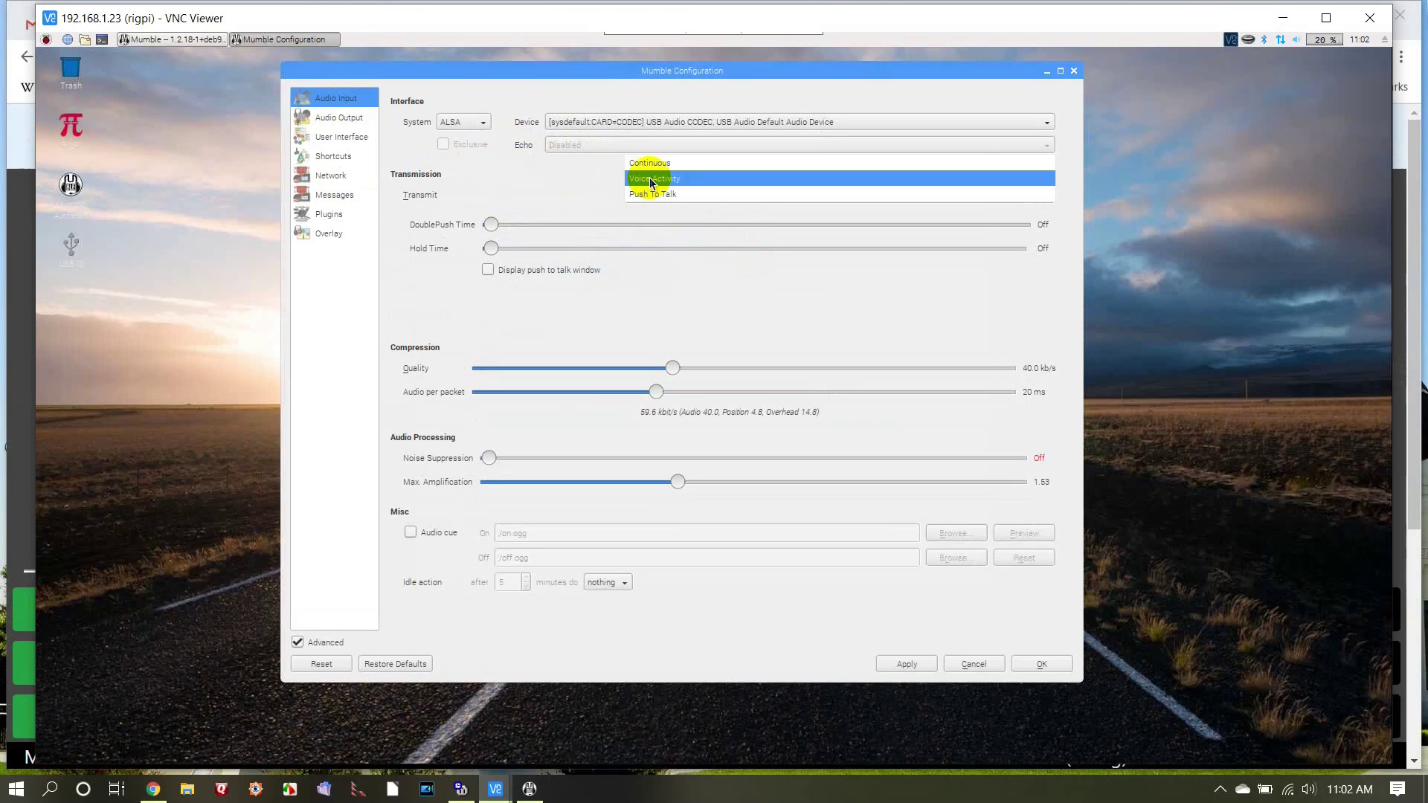
{"action": "left_click", "coordinate": [655, 170]}
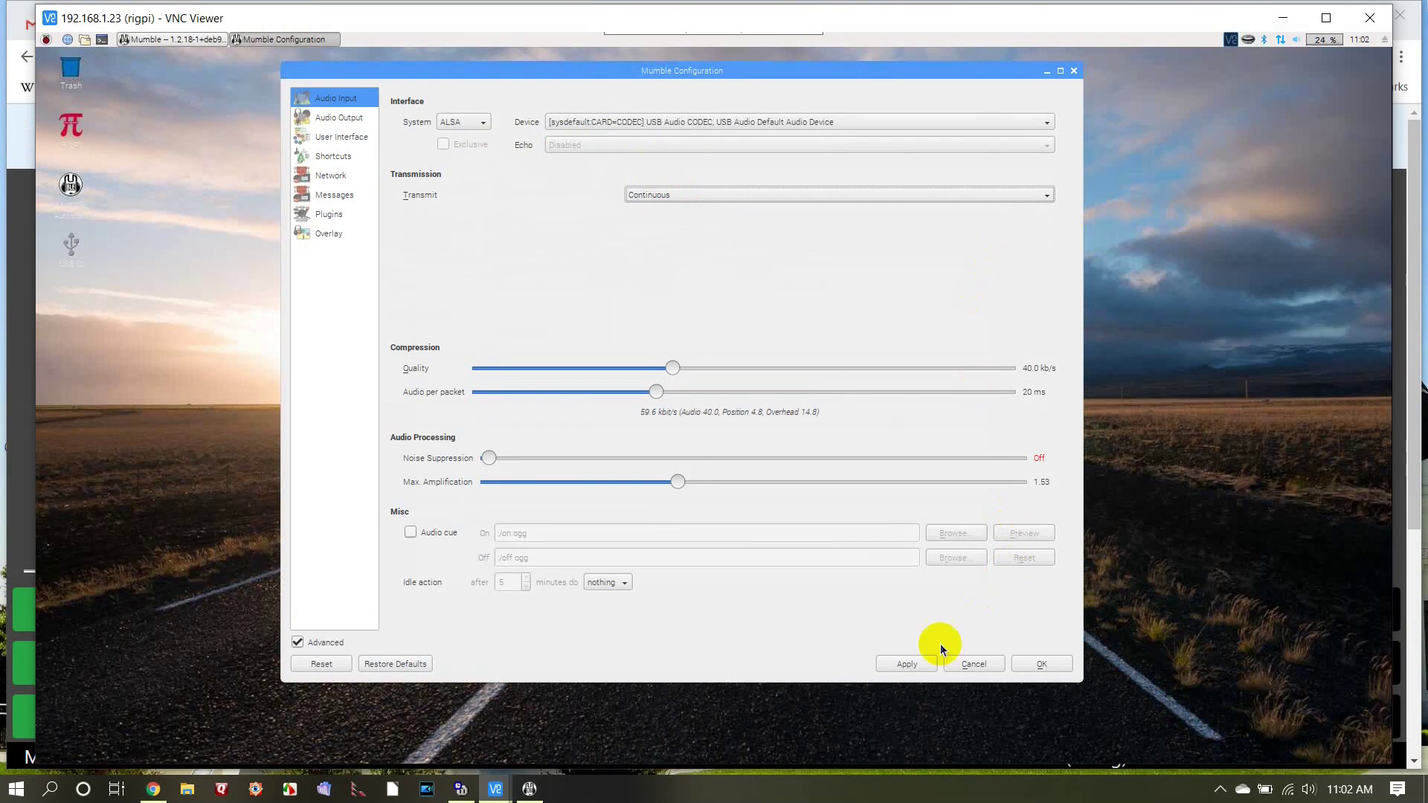
{"action": "left_click", "coordinate": [912, 663]}
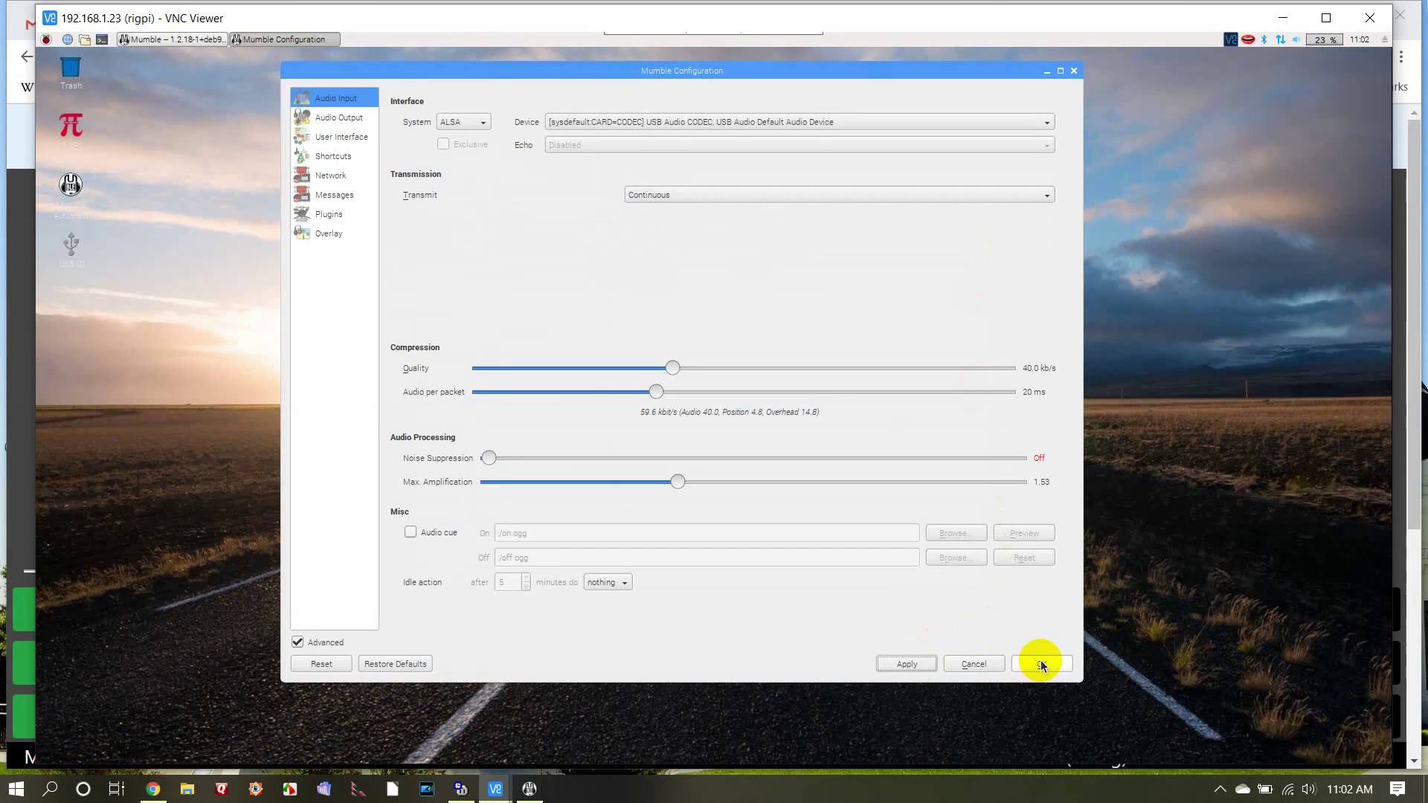
{"action": "left_click", "coordinate": [1041, 670]}
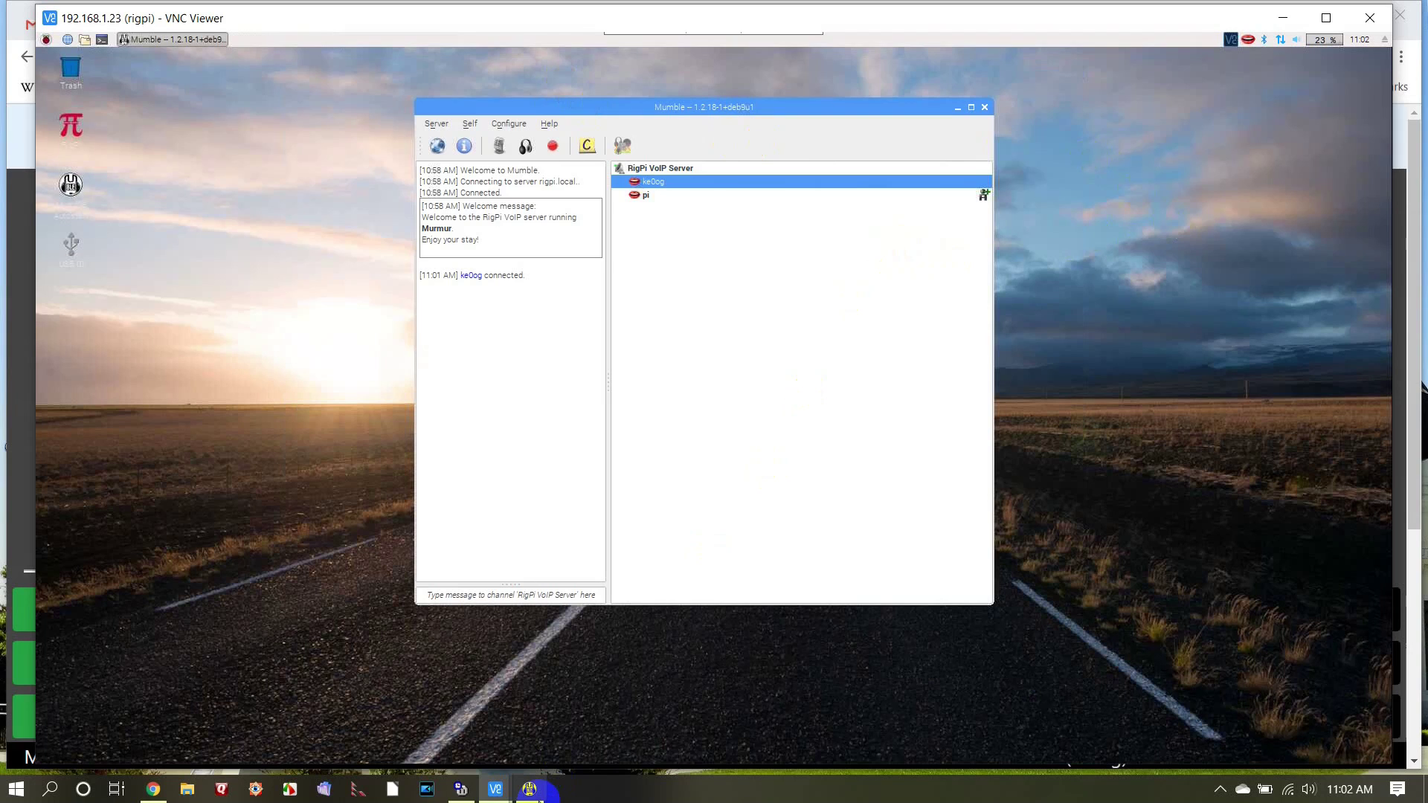
Close the Pi's VNC viewer and the local Mumble window, revealing the RigPi tuner at 7.245.010.
{"action": "mouse_move", "coordinate": [530, 789]}
{"action": "left_click", "coordinate": [535, 700]}
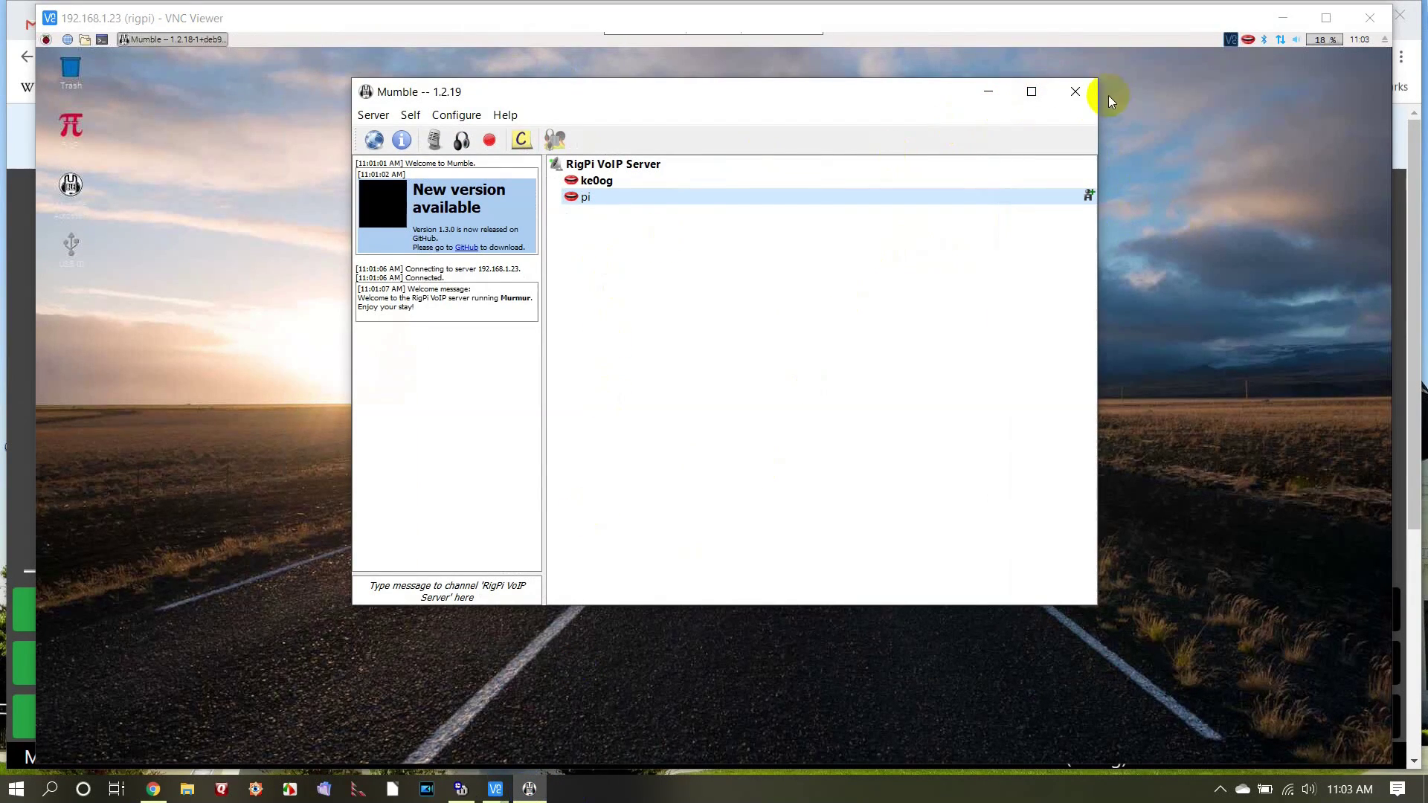
{"action": "left_click", "coordinate": [1365, 24]}
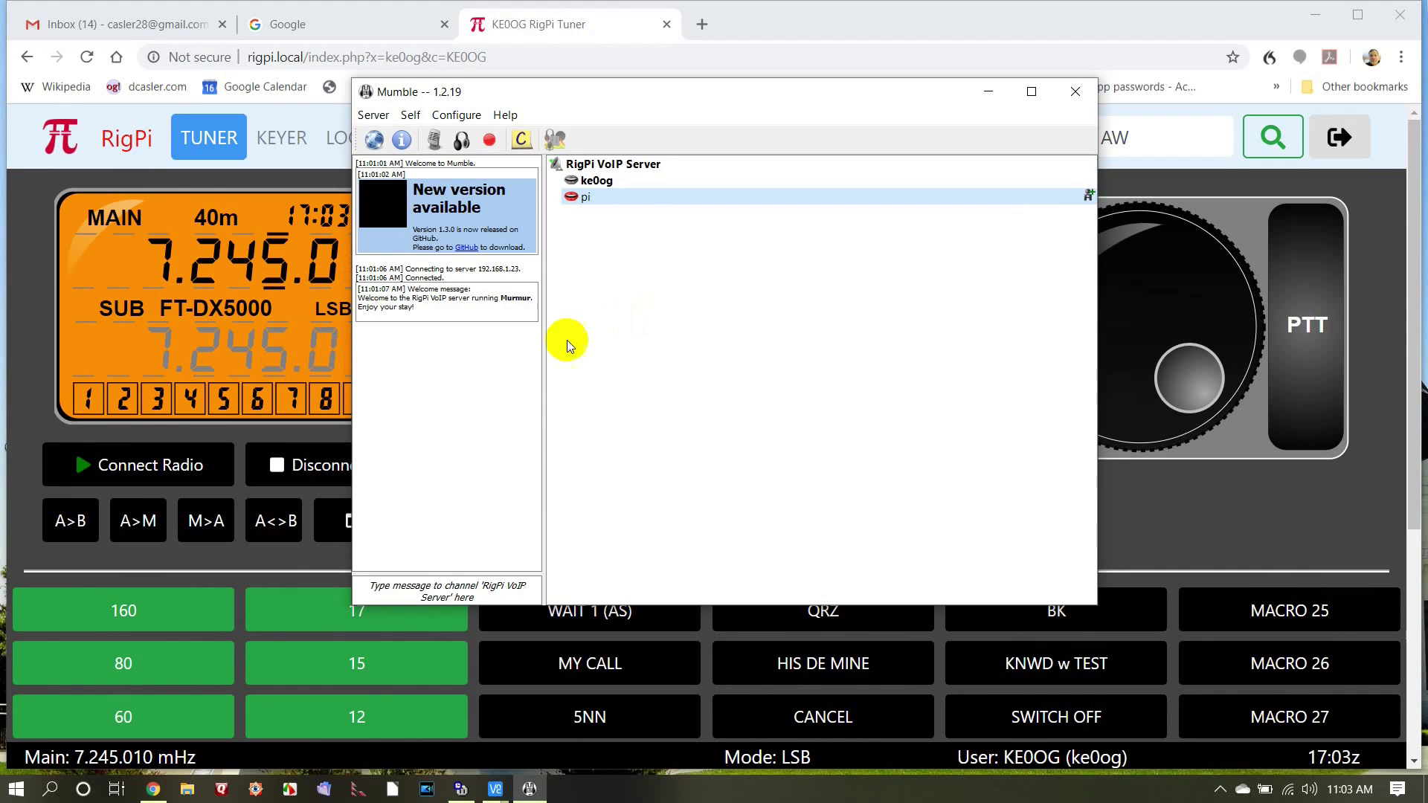
{"action": "left_click", "coordinate": [1075, 91]}
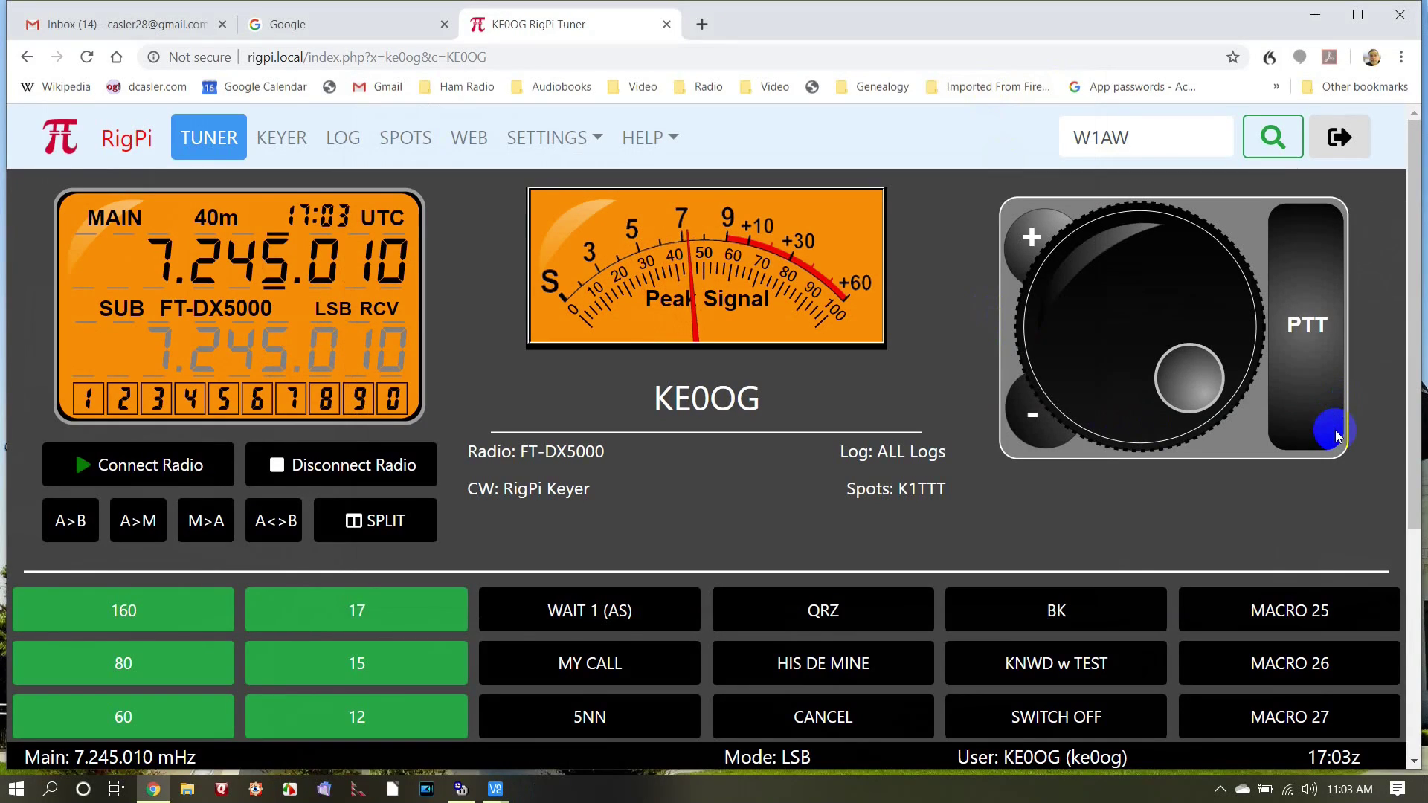
Lower the playback volume and step the main frequency up to 7.249.010.
{"action": "key", "text": "XF86AudioLowerVolume"}
{"action": "key", "text": "XF86AudioLowerVolume"}
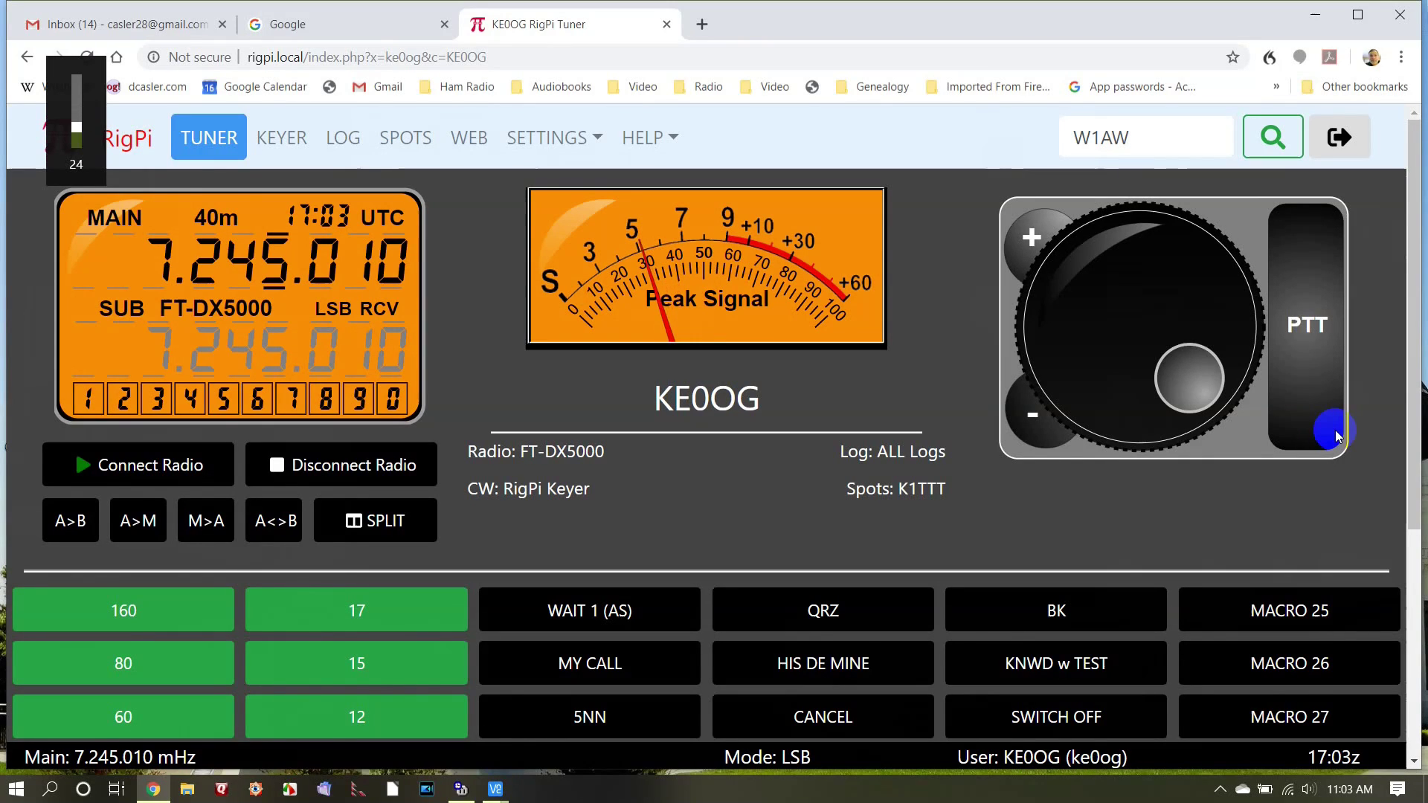
{"action": "left_click", "coordinate": [1025, 242]}
{"action": "left_click", "coordinate": [1028, 240]}
{"action": "left_click", "coordinate": [1029, 239]}
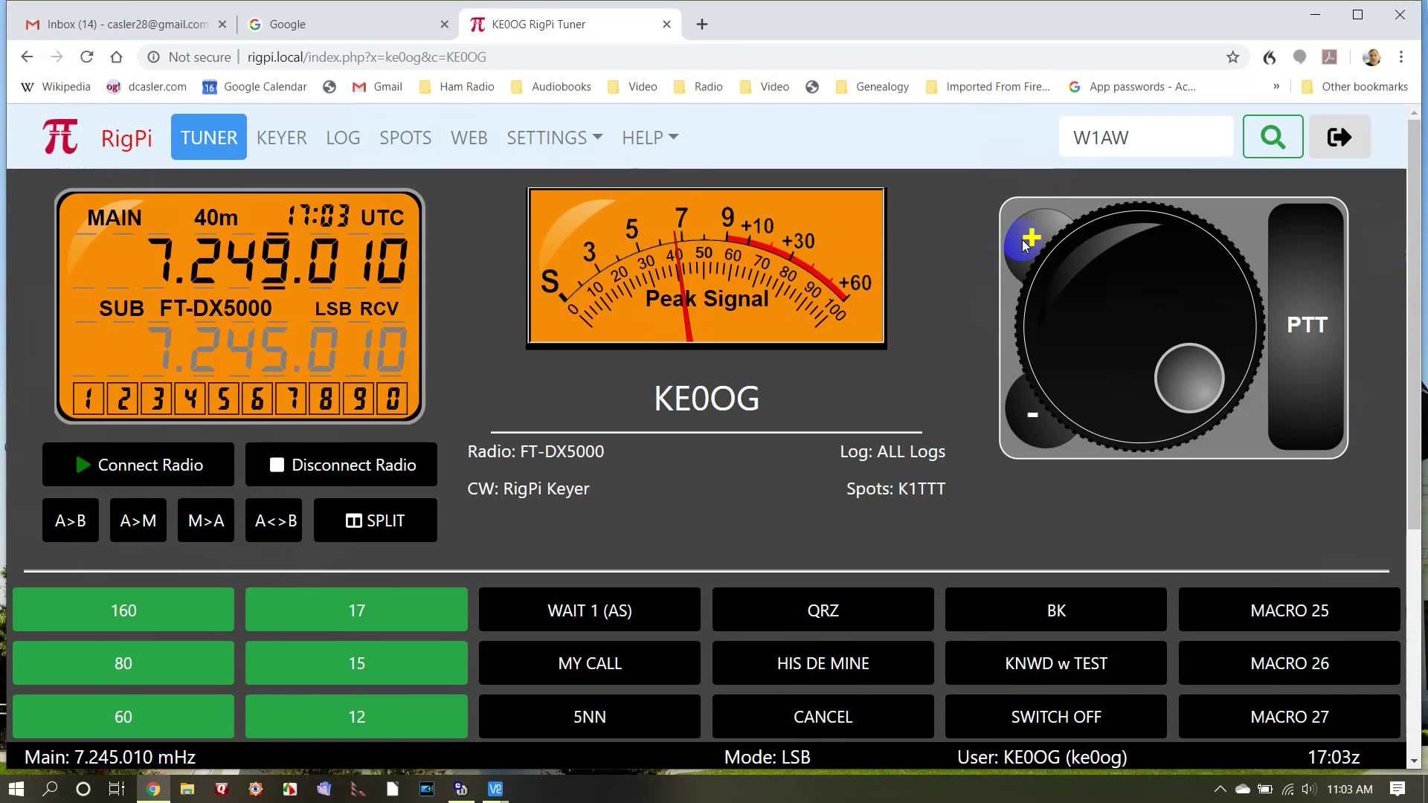
Transmit briefly with PTT, then return the FT-DX5000 to receive.
{"action": "left_click", "coordinate": [1311, 360]}
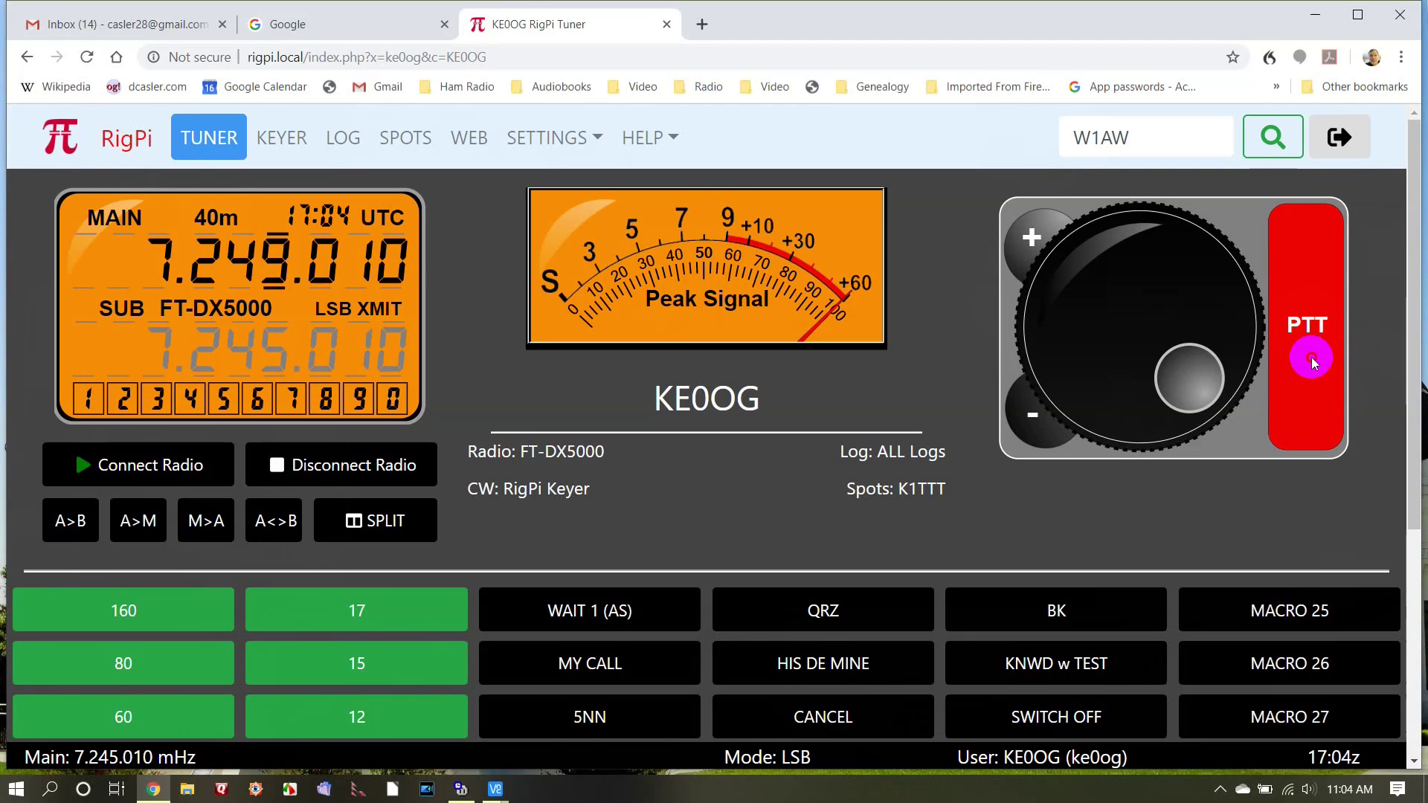
{"action": "left_click", "coordinate": [1312, 361]}
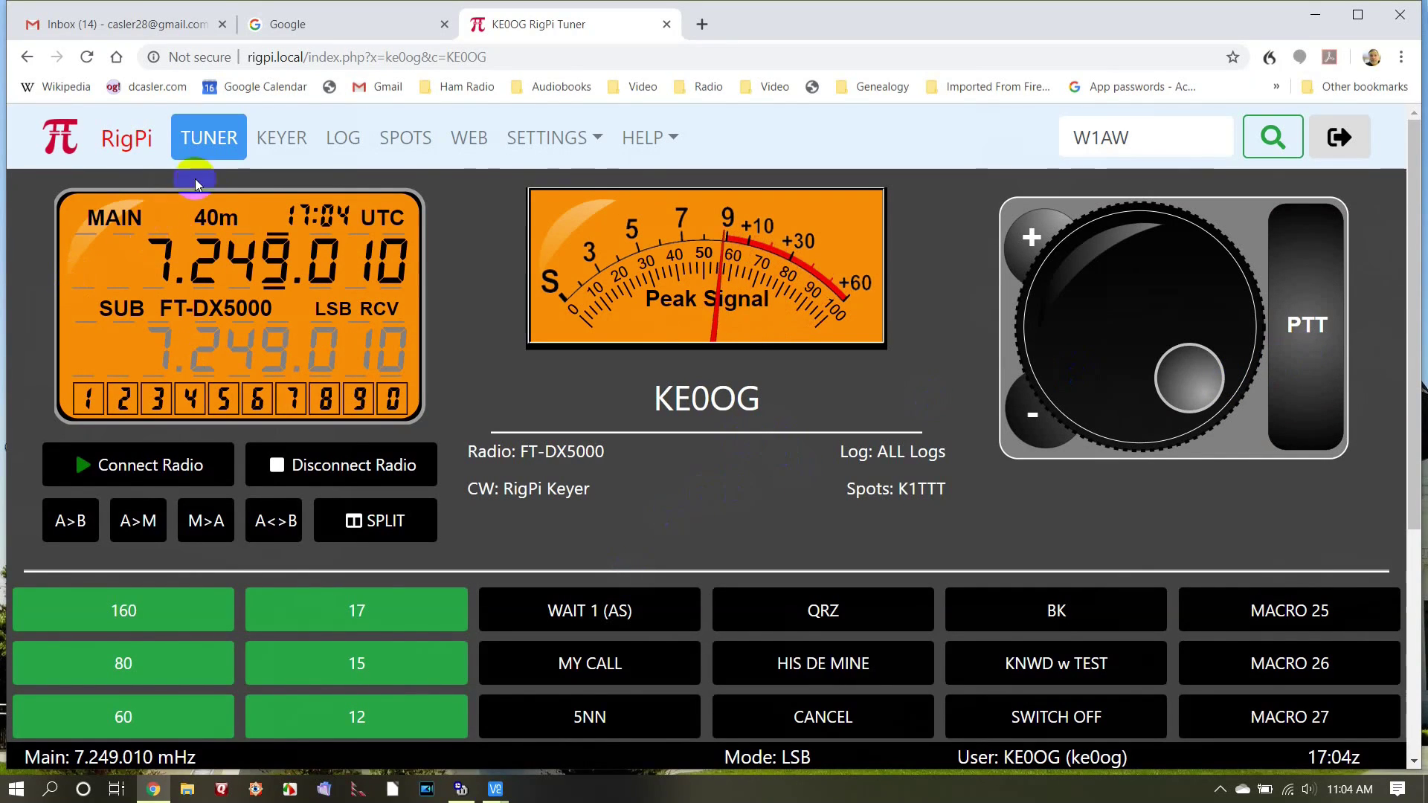
{"action": "scroll", "coordinate": [104, 621], "scroll_direction": "down", "scroll_amount": 5}
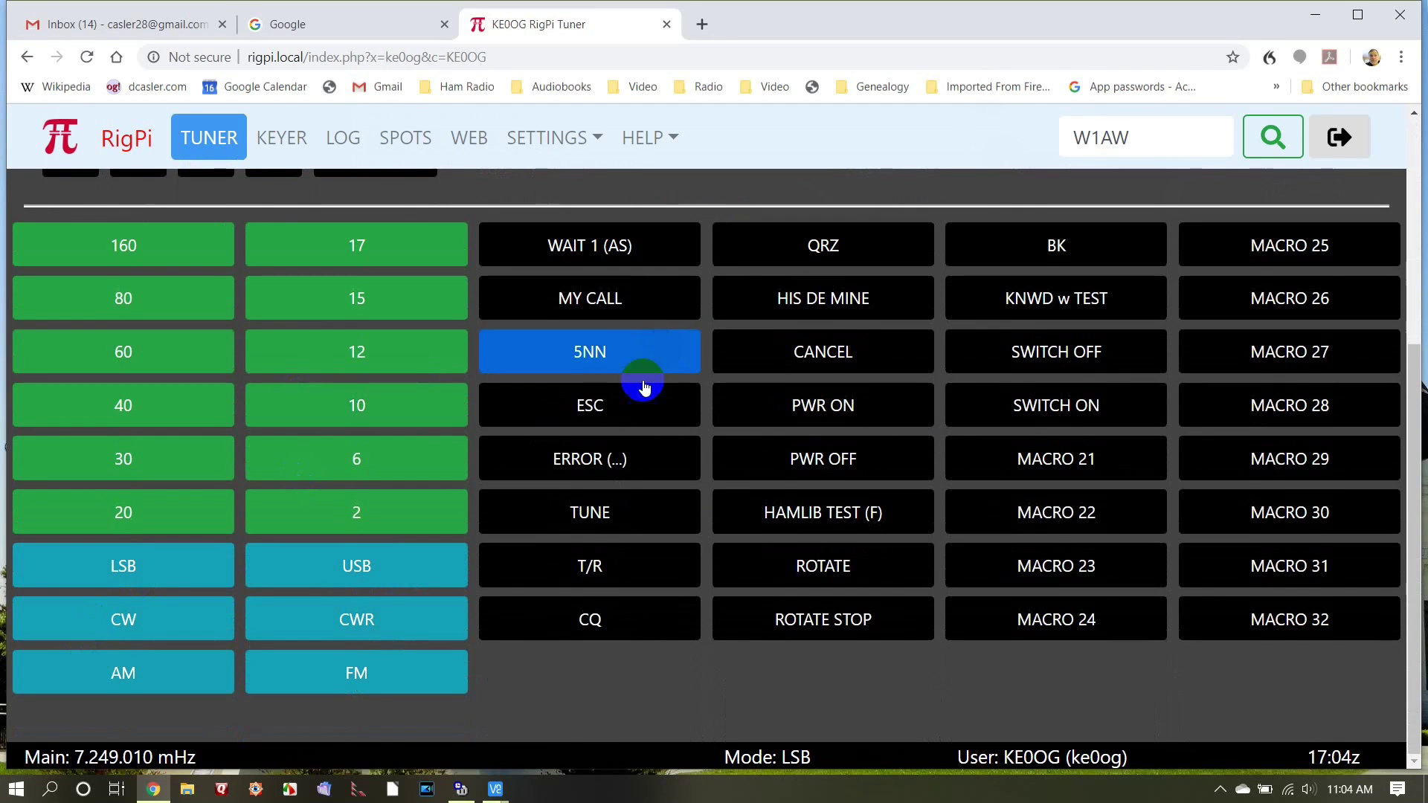
Copy main to sub with A>B, then nudge the main frequency down to 7.248.010.
{"action": "scroll", "coordinate": [641, 390], "scroll_direction": "up", "scroll_amount": 2}
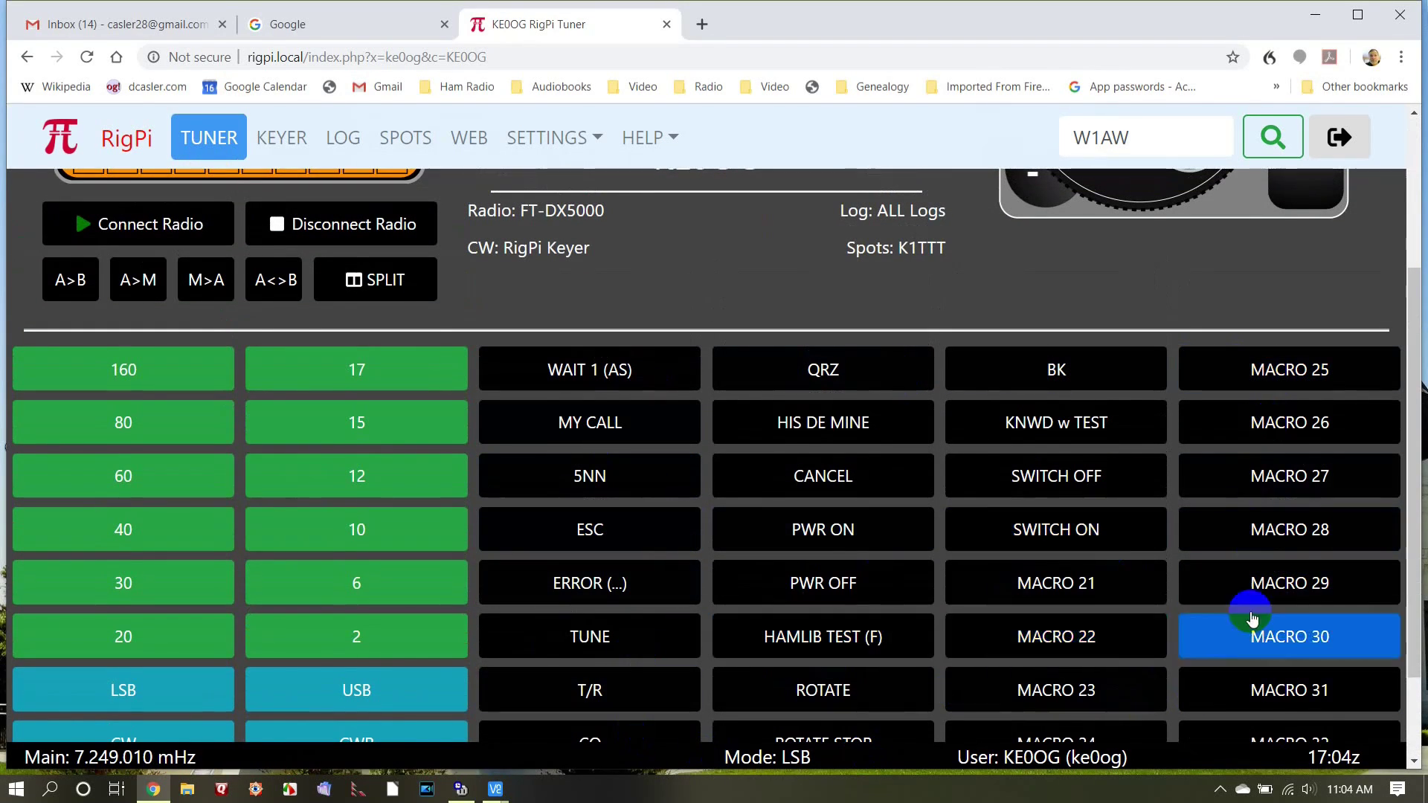
{"action": "scroll", "coordinate": [1195, 438], "scroll_direction": "up", "scroll_amount": 3}
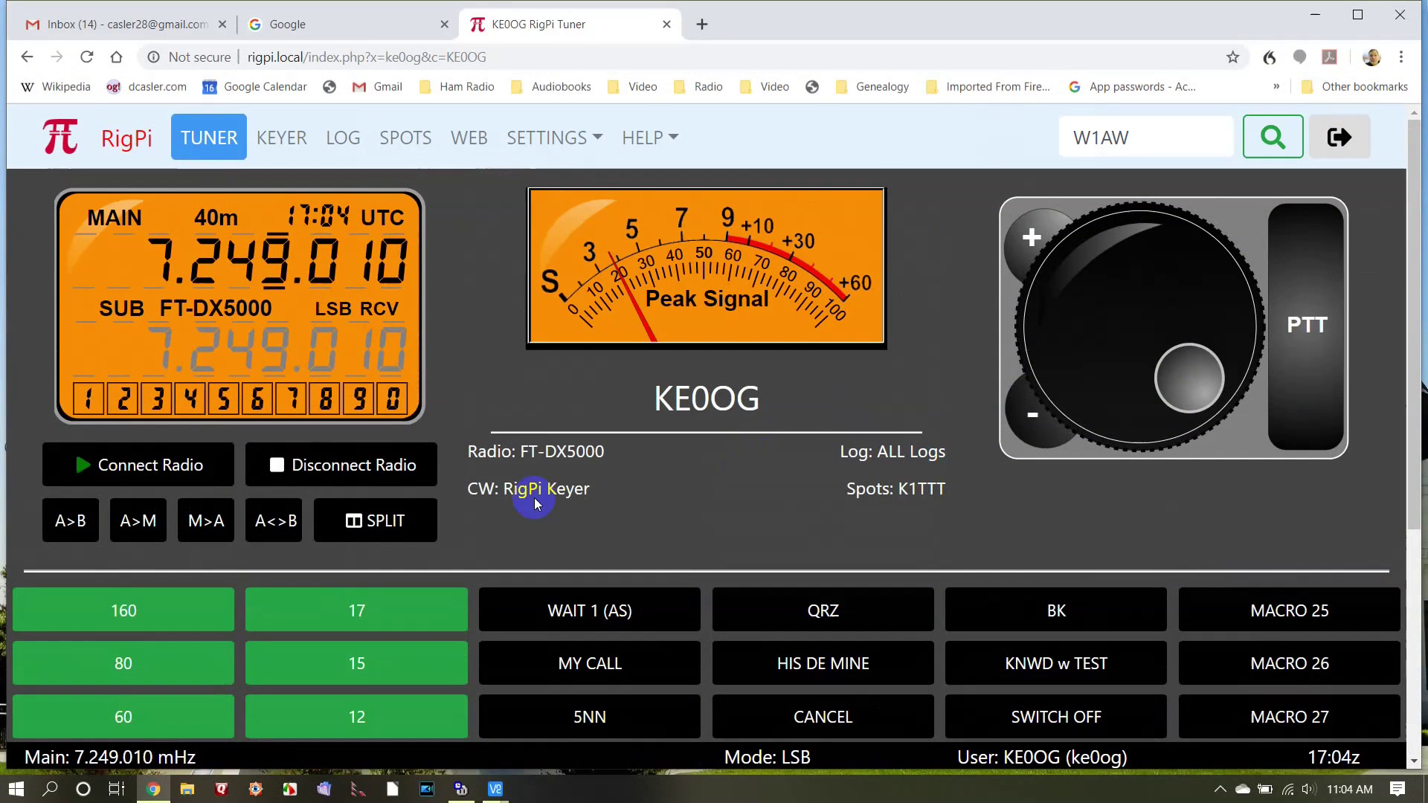
{"action": "left_click", "coordinate": [71, 527]}
{"action": "left_click", "coordinate": [279, 525]}
{"action": "left_click", "coordinate": [83, 534]}
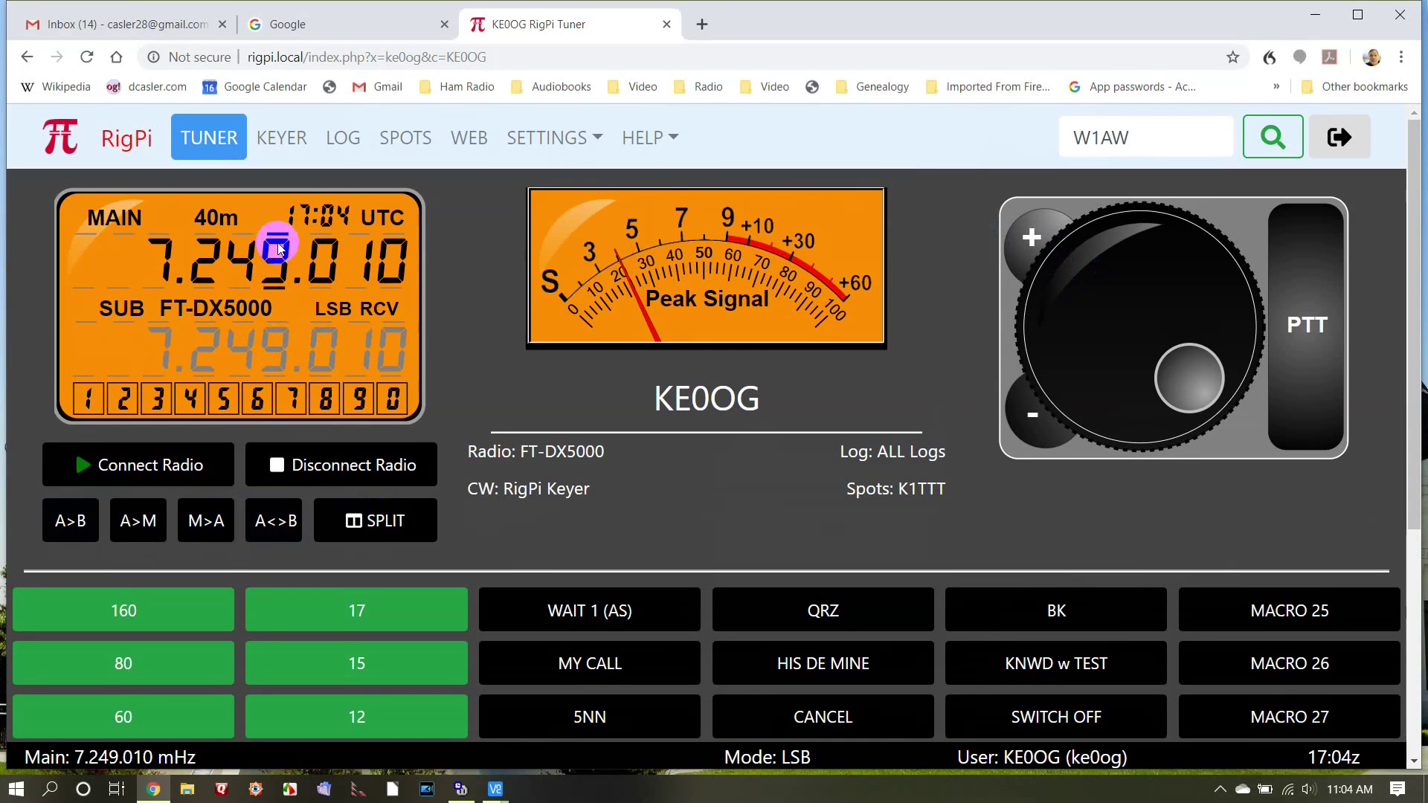
{"action": "left_click", "coordinate": [1032, 239]}
{"action": "left_click", "coordinate": [1034, 430]}
{"action": "left_click", "coordinate": [1034, 430]}
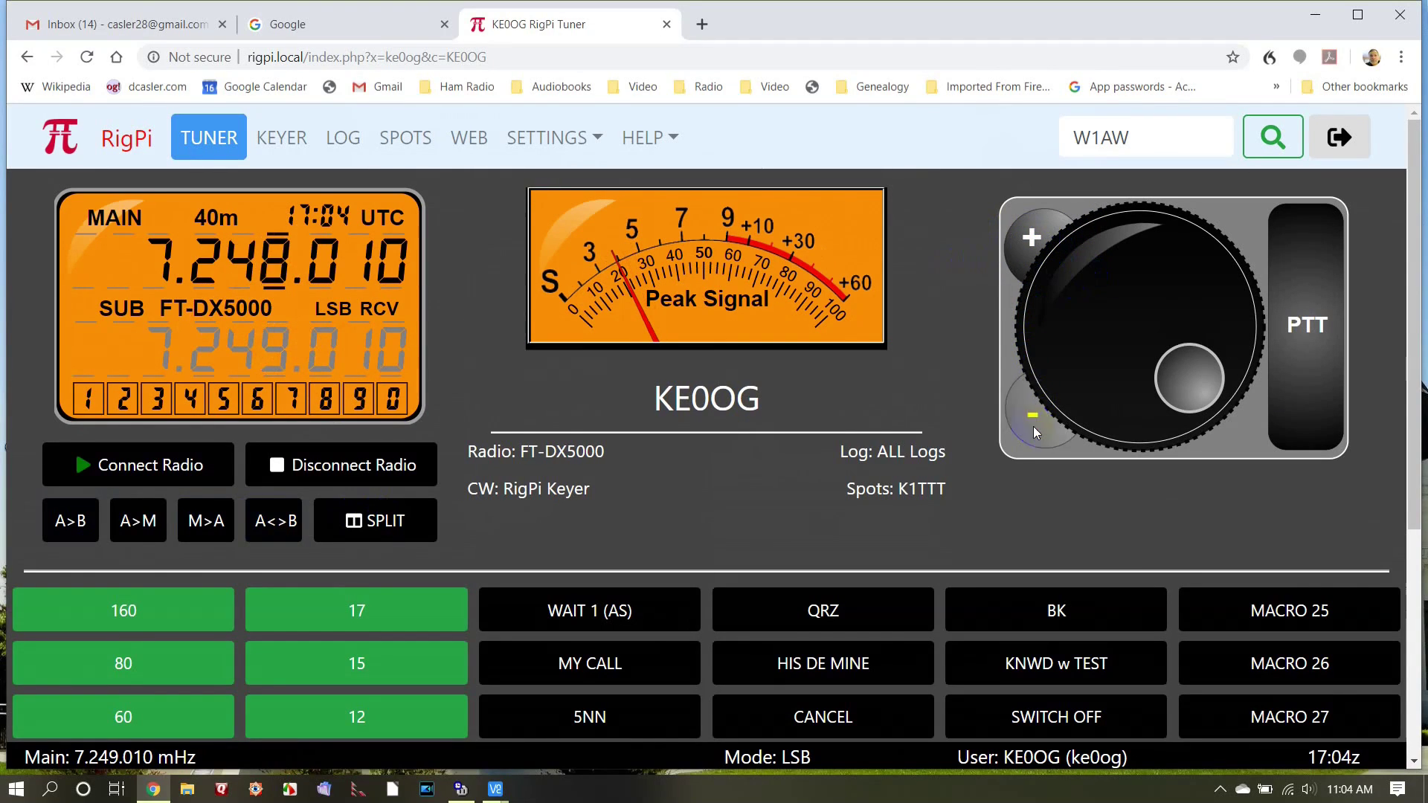